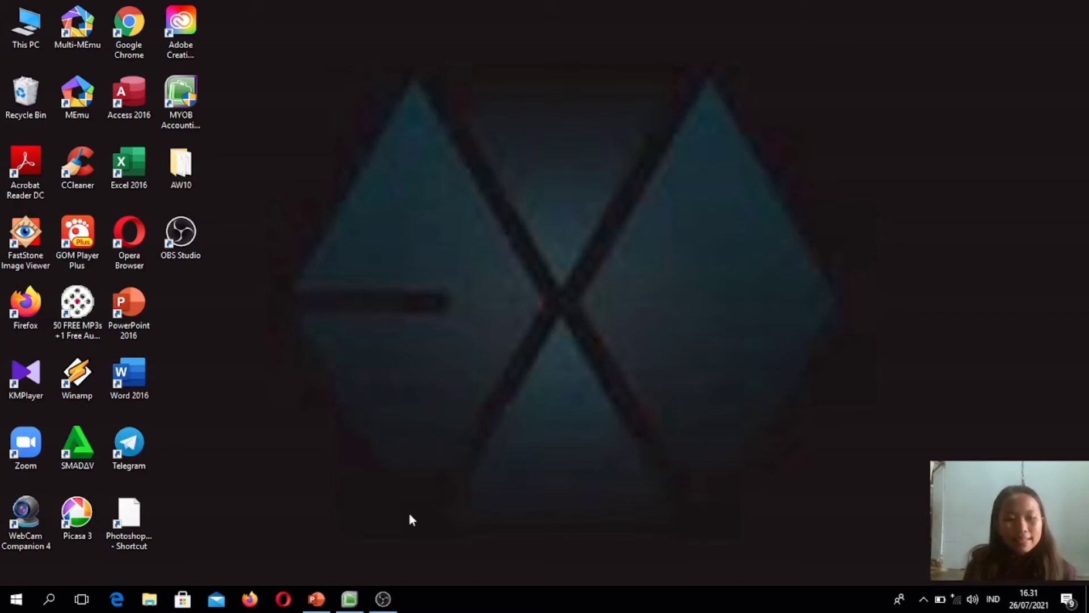
Review the transaction list slide in PowerPoint and open a new journal entry in MYOB Accounting.
click(319, 597)
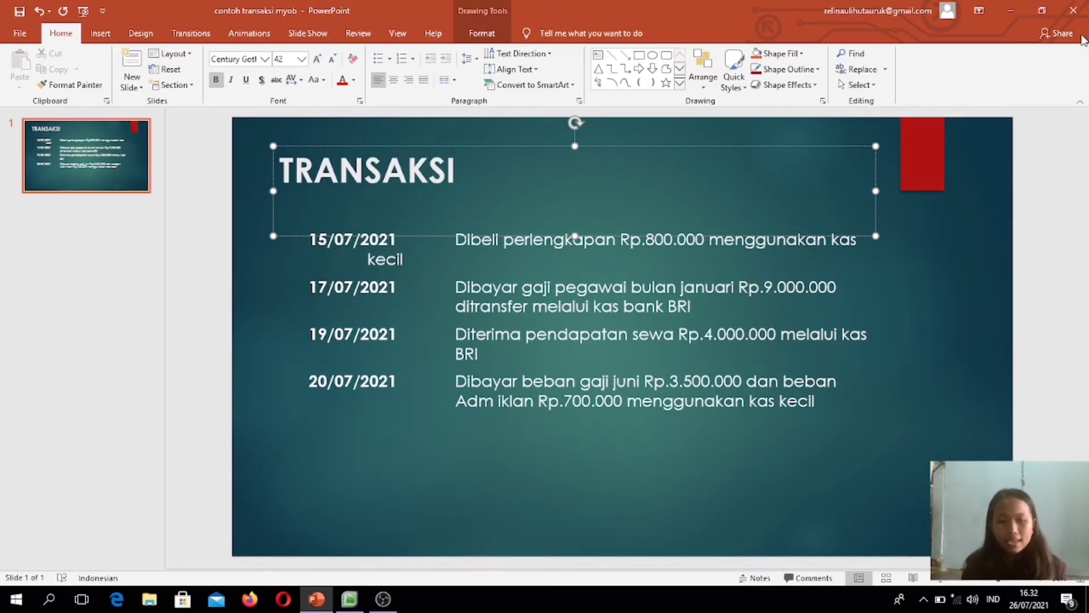
click(1011, 10)
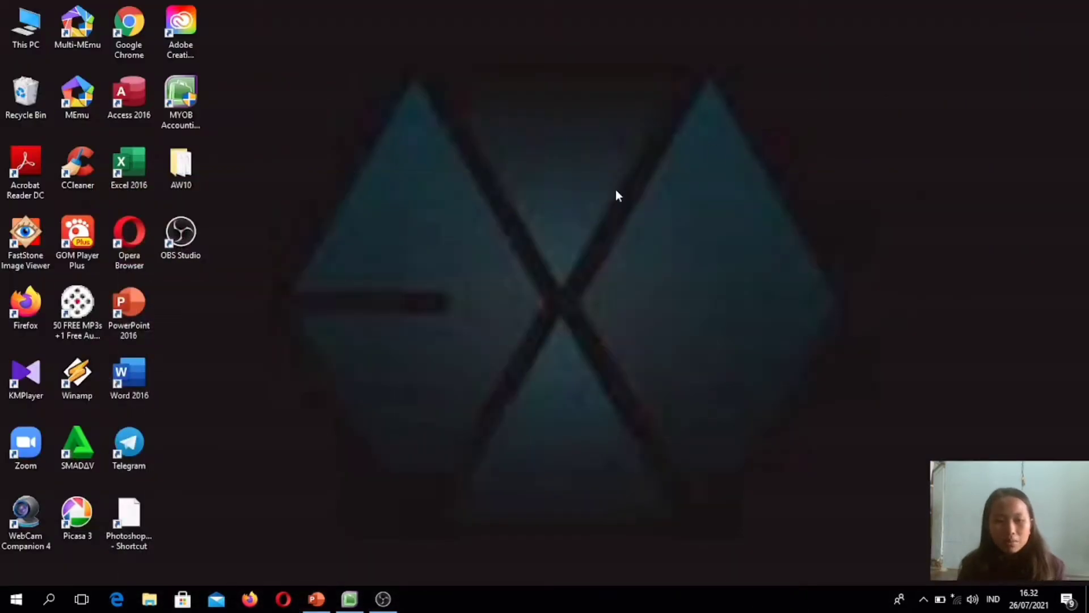
click(346, 599)
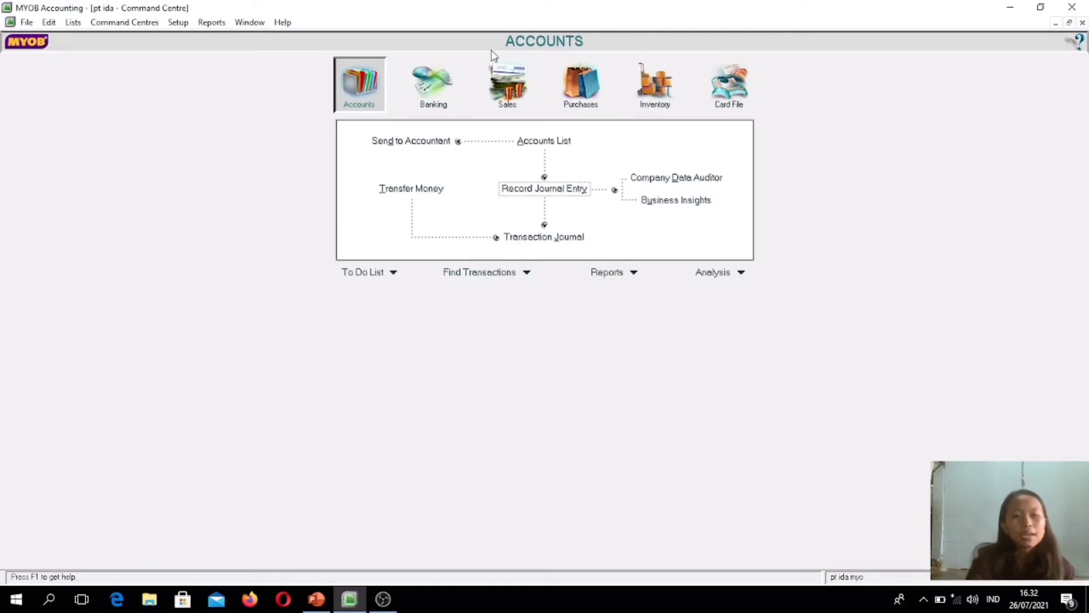
click(518, 189)
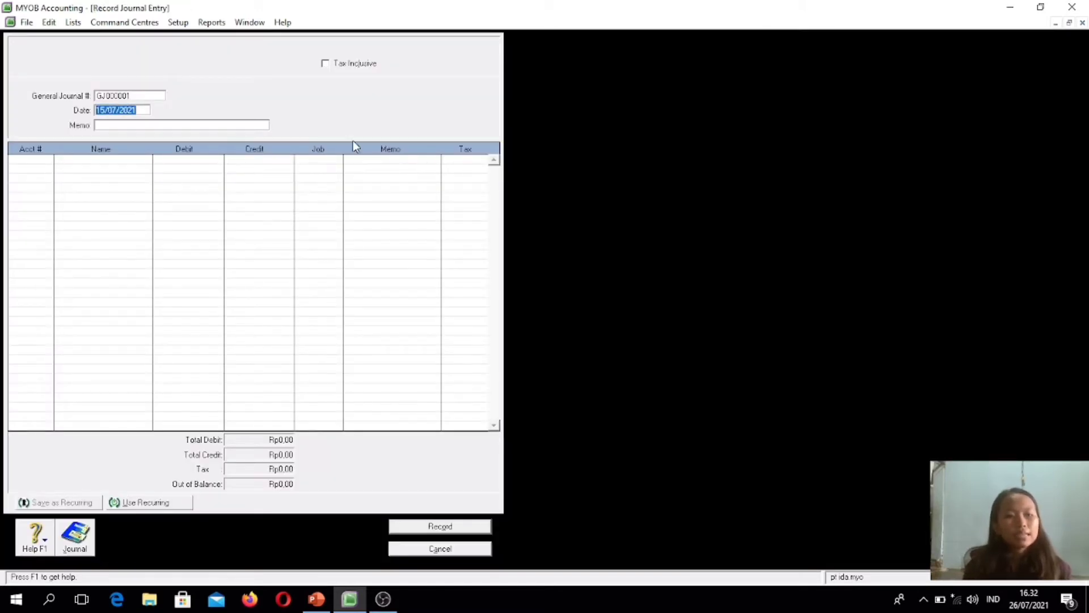
Keep the journal date at 15/07/2021 and enter the memo "pembelian perlengkapan".
click(137, 110)
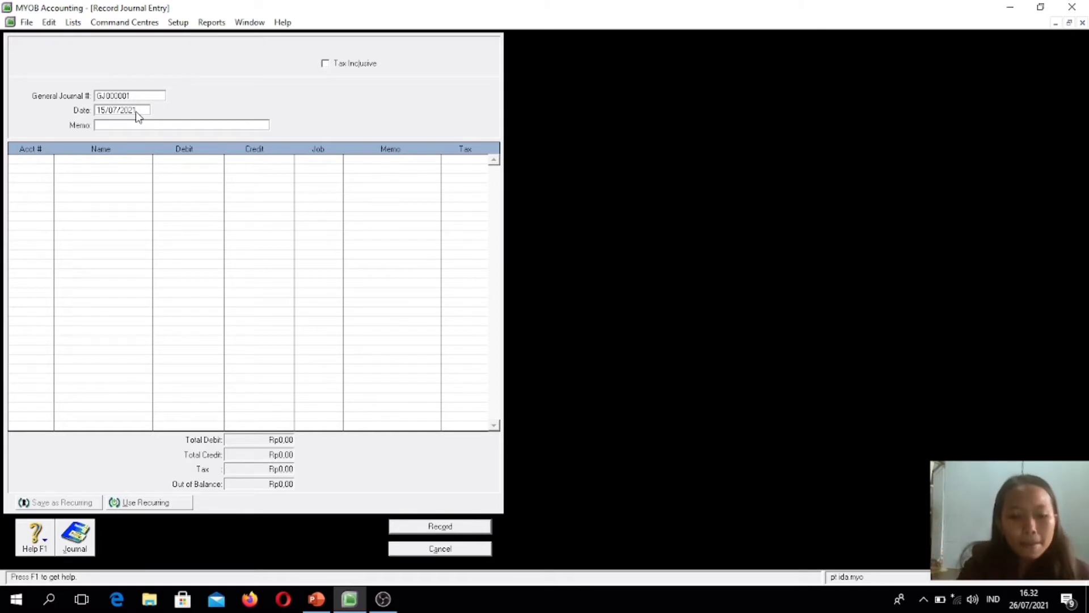
text(pe)
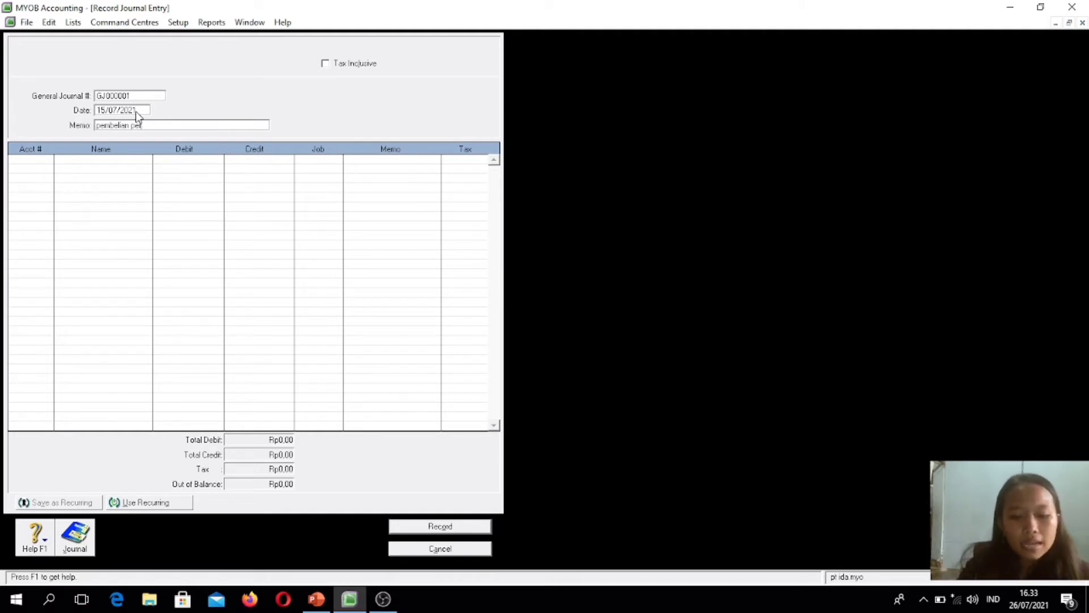
text(mbelian pelengkap)
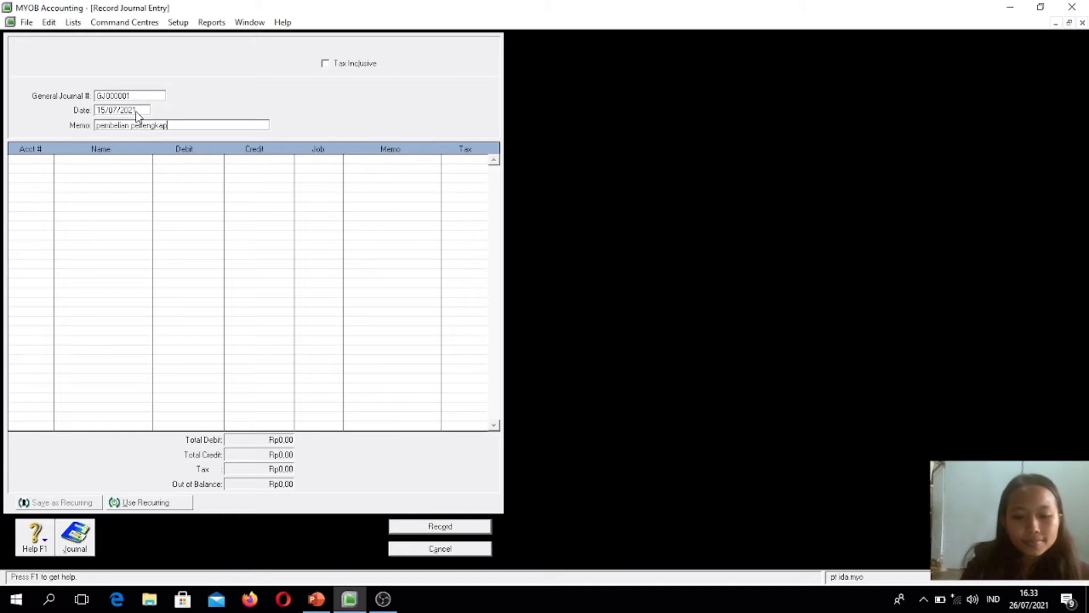
text(an)
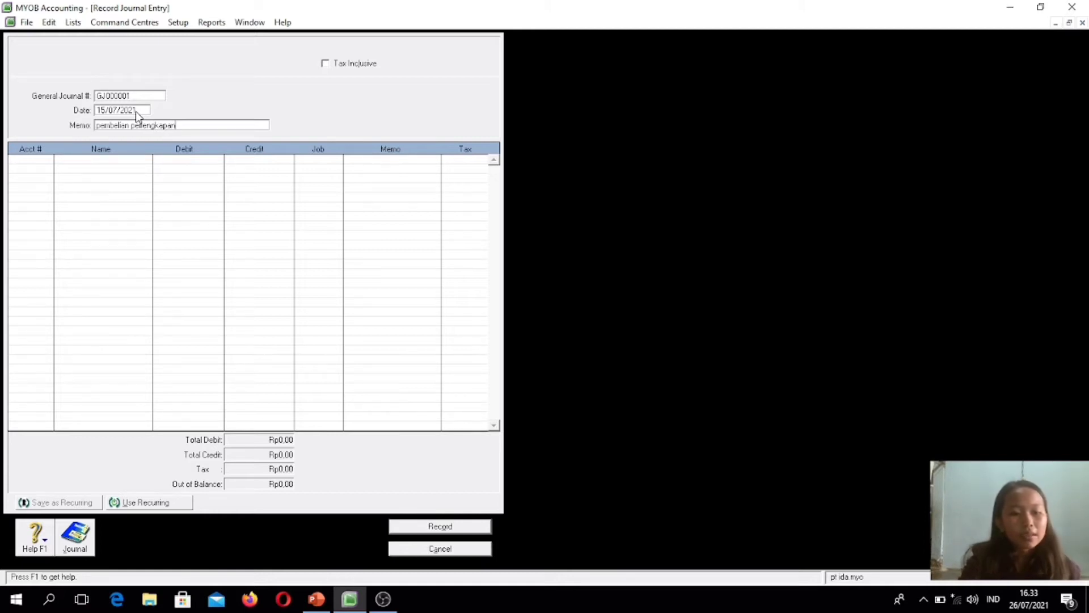
Select account 1-1104 perlengkapan for the first line of the journal entry.
click(165, 216)
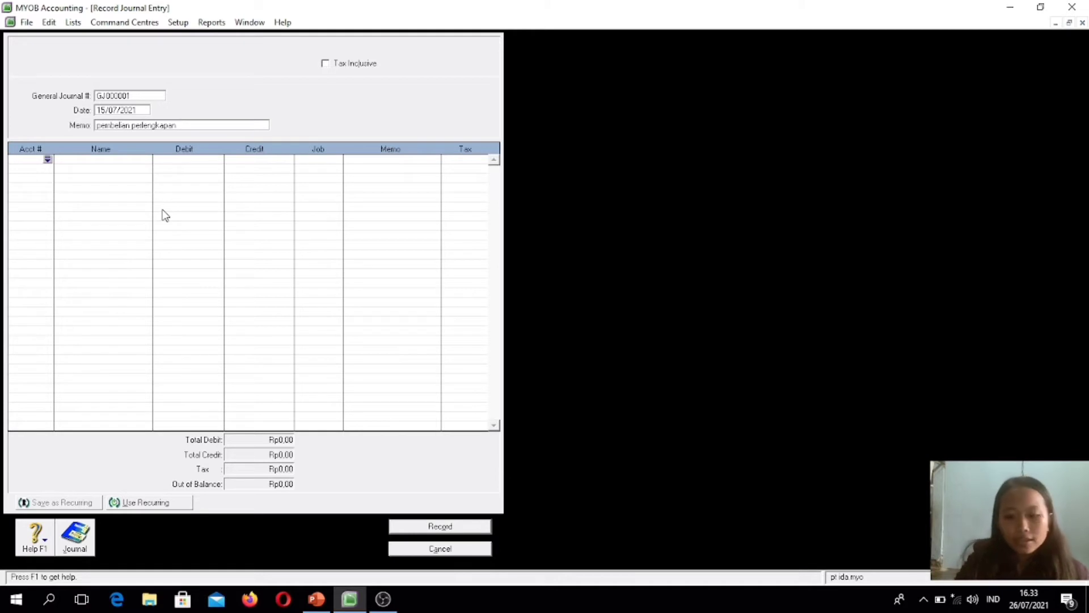
click(48, 160)
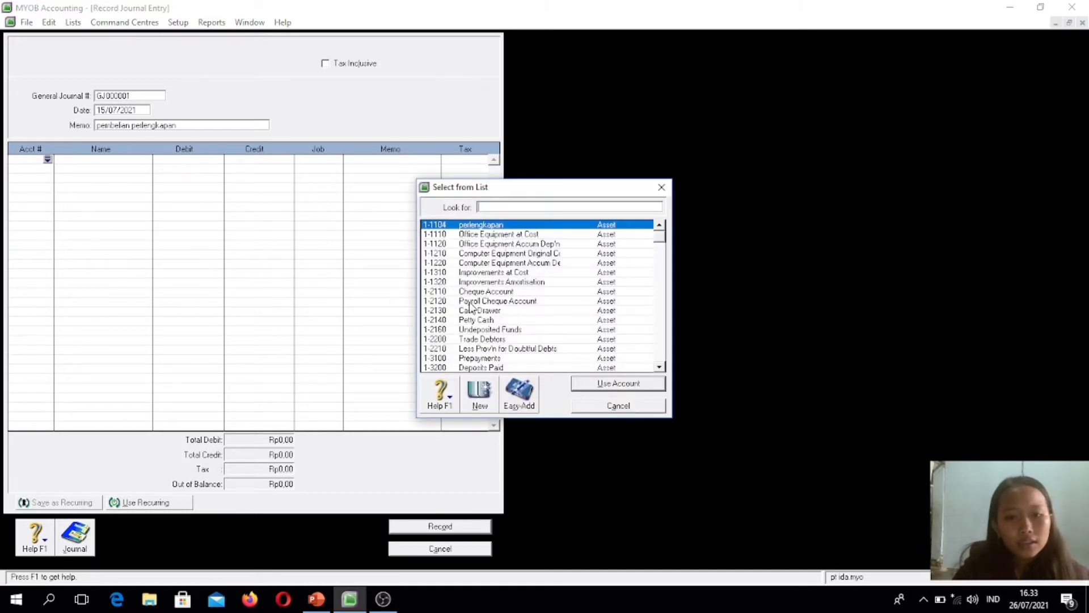
click(546, 226)
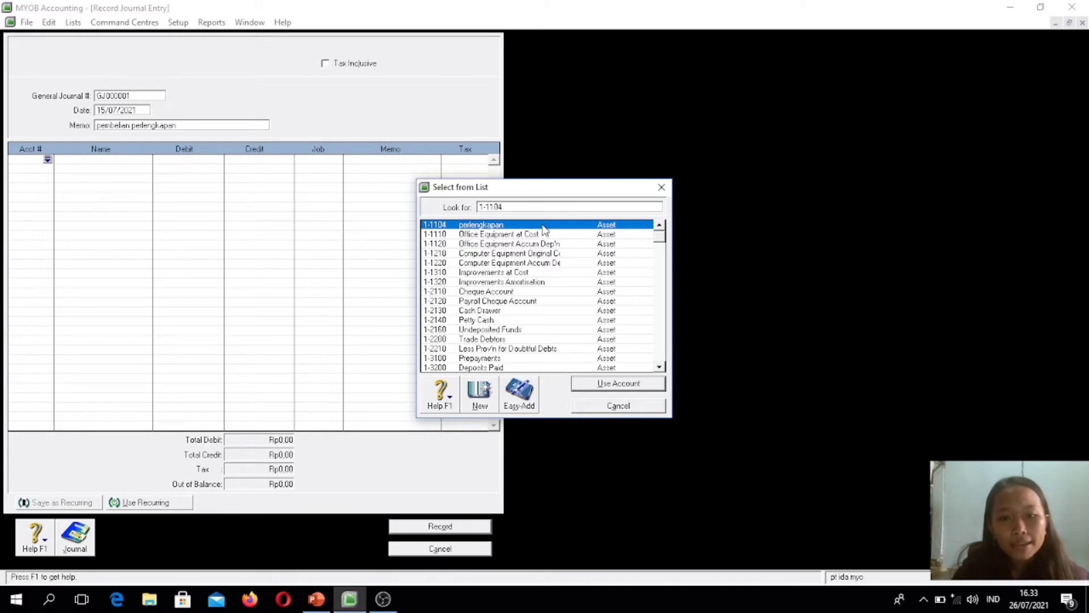
click(584, 391)
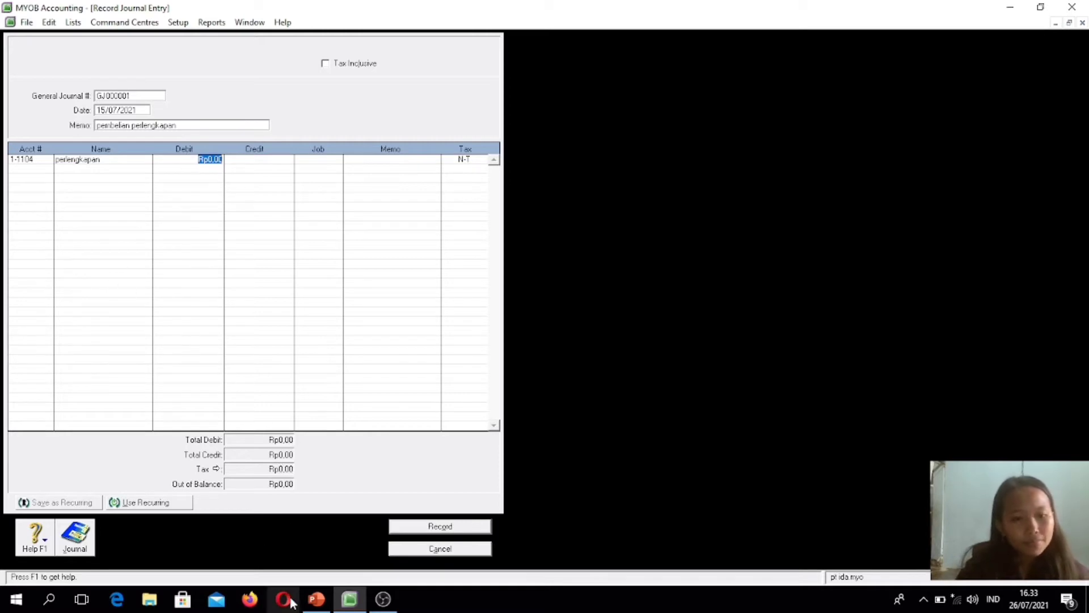
Check the purchase amount on the PowerPoint slide and enter a debit of 800000 for perlengkapan in MYOB.
click(316, 599)
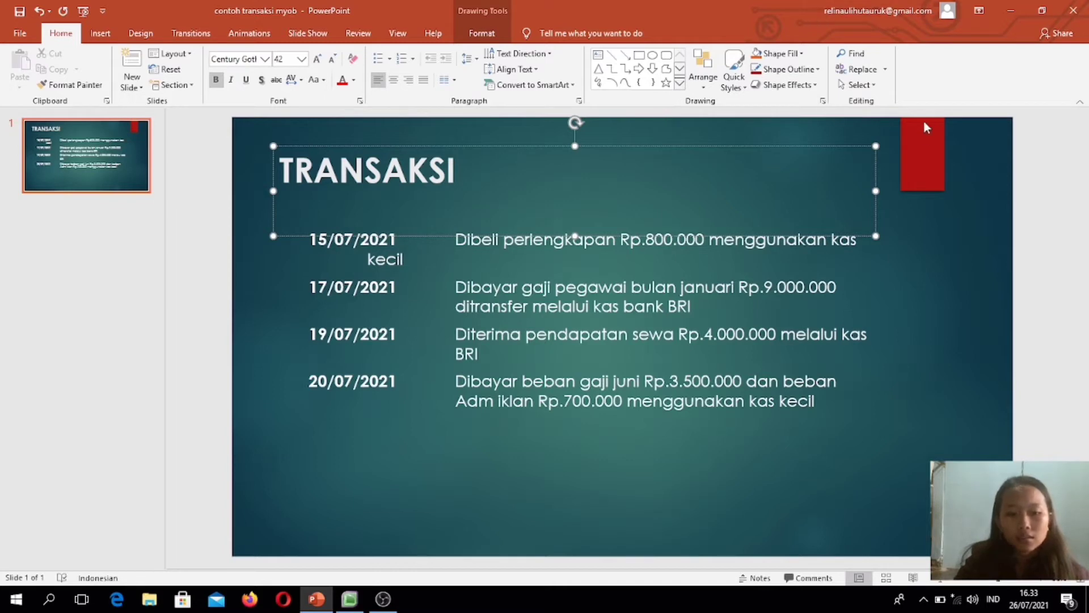
click(1018, 10)
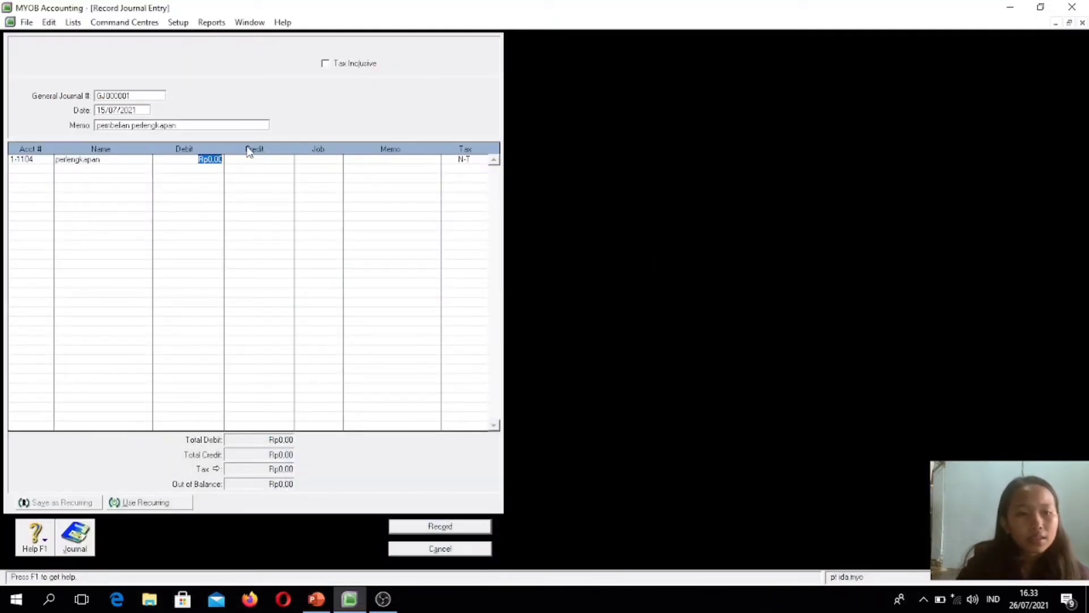
text(5)
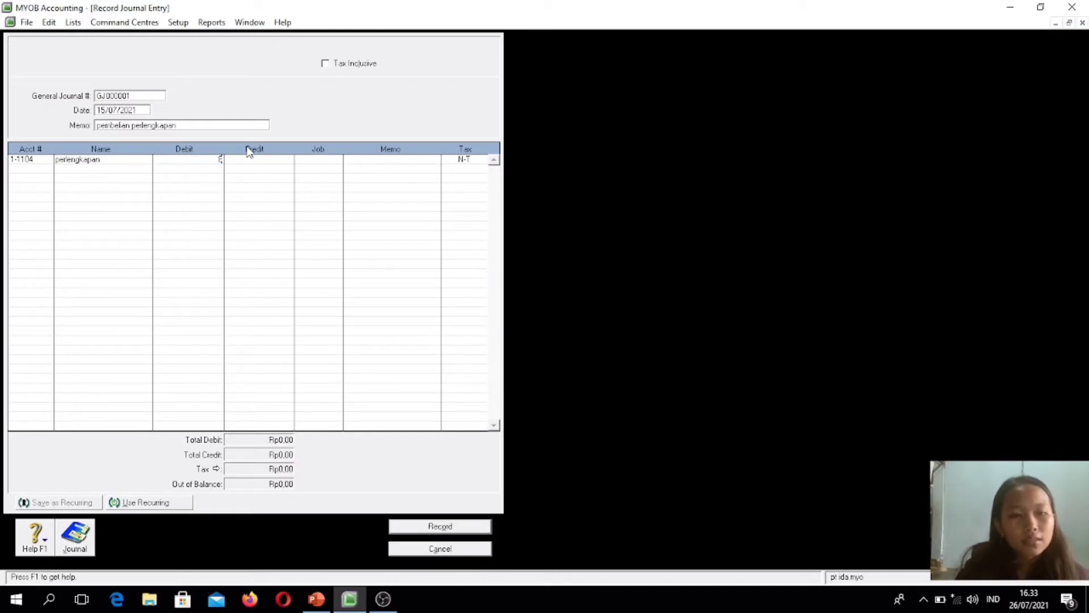
text(0000)
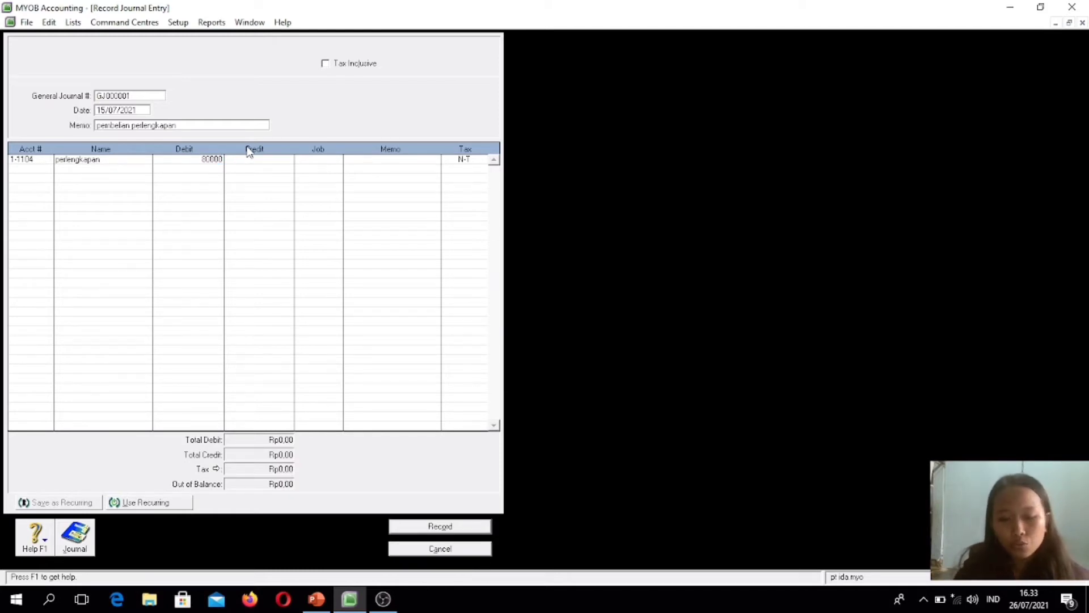
text(0)
key(Return)
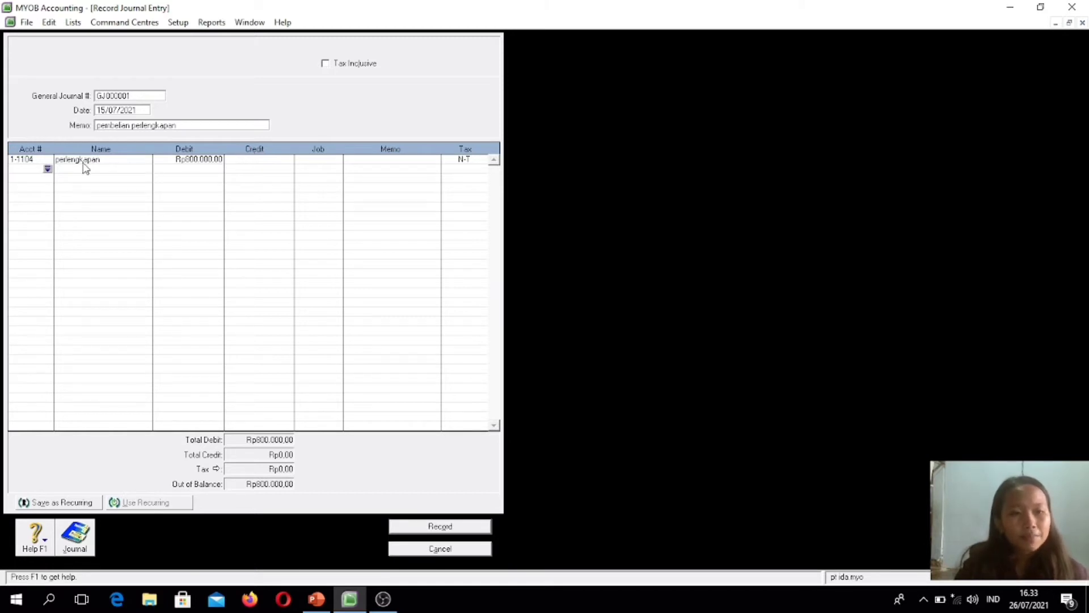
Check the payment source on the PowerPoint slide and create Other Asset account 1-1105 named "kas kecil" in MYOB.
click(48, 169)
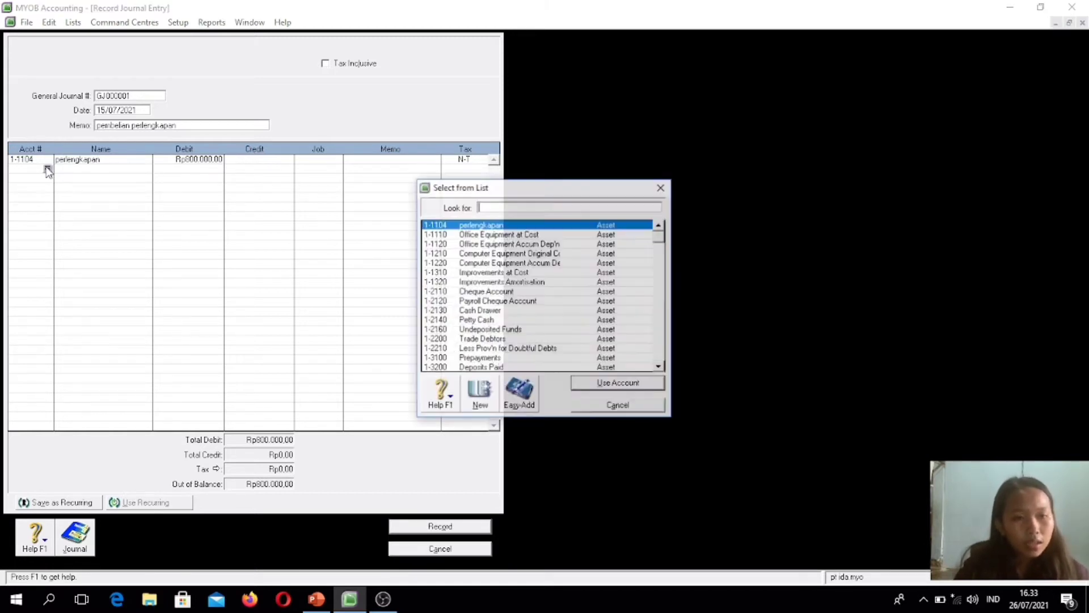
click(316, 599)
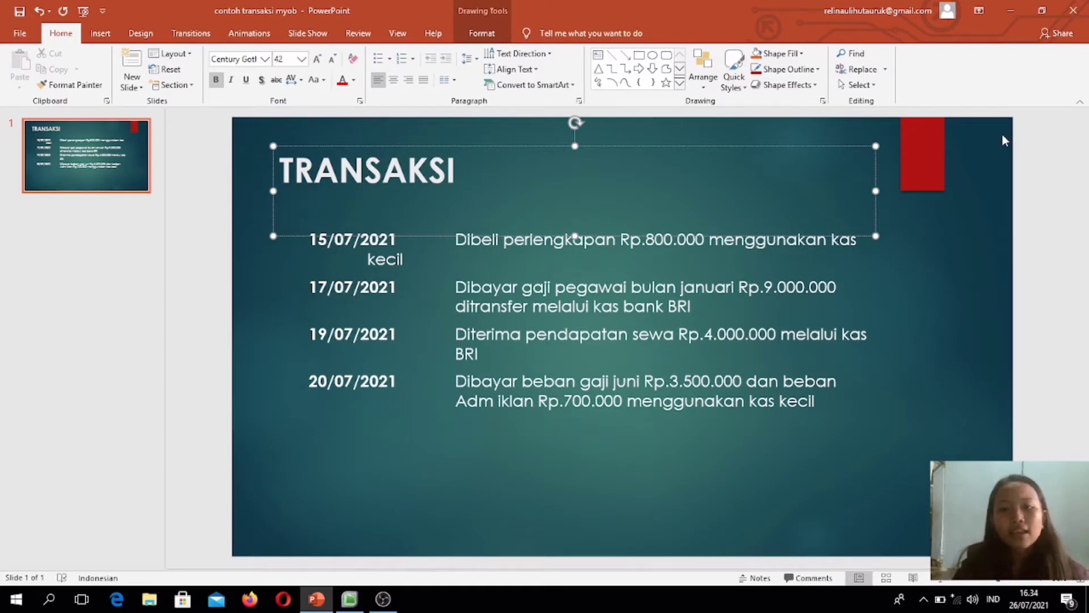
click(999, 13)
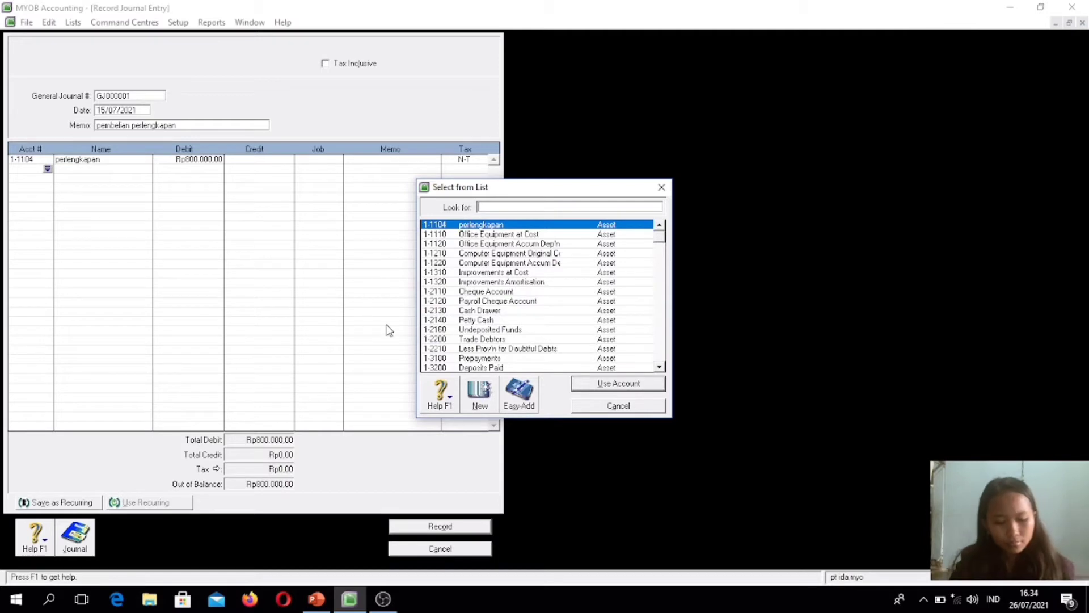
click(468, 394)
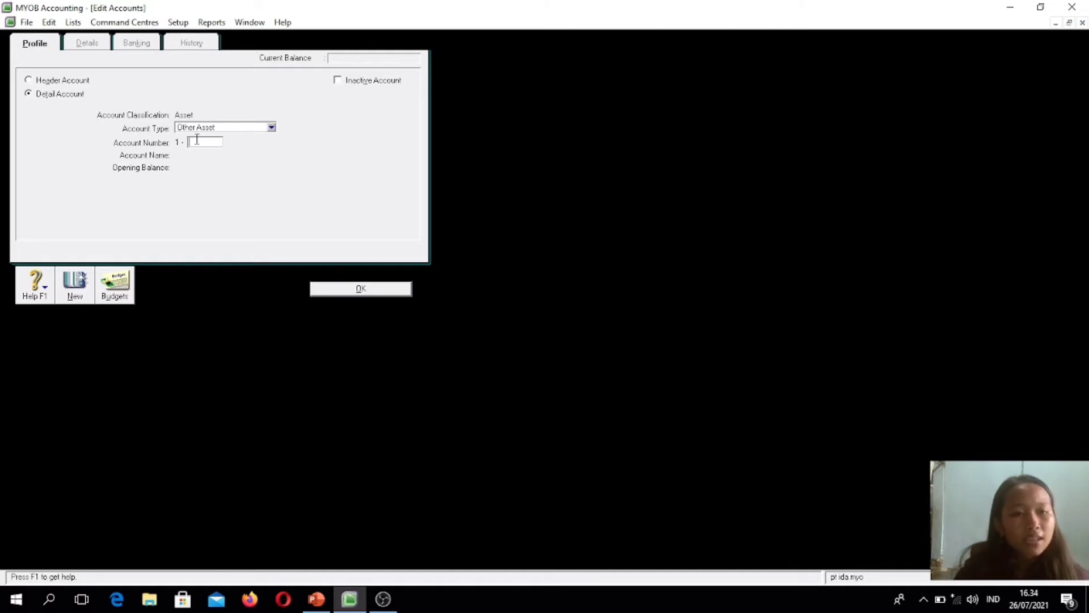
text(1105)
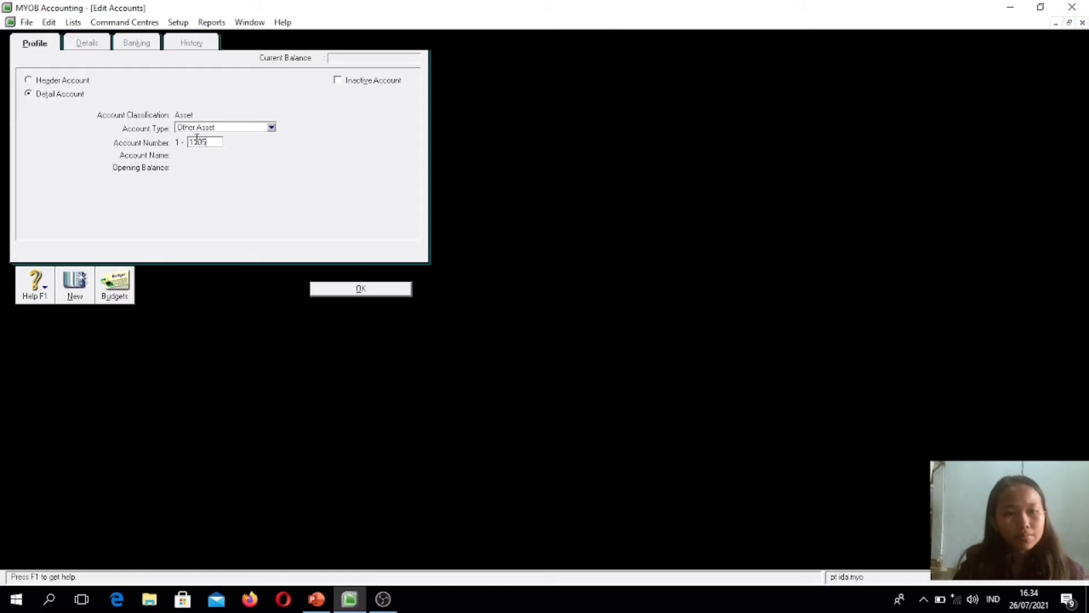
key(Tab)
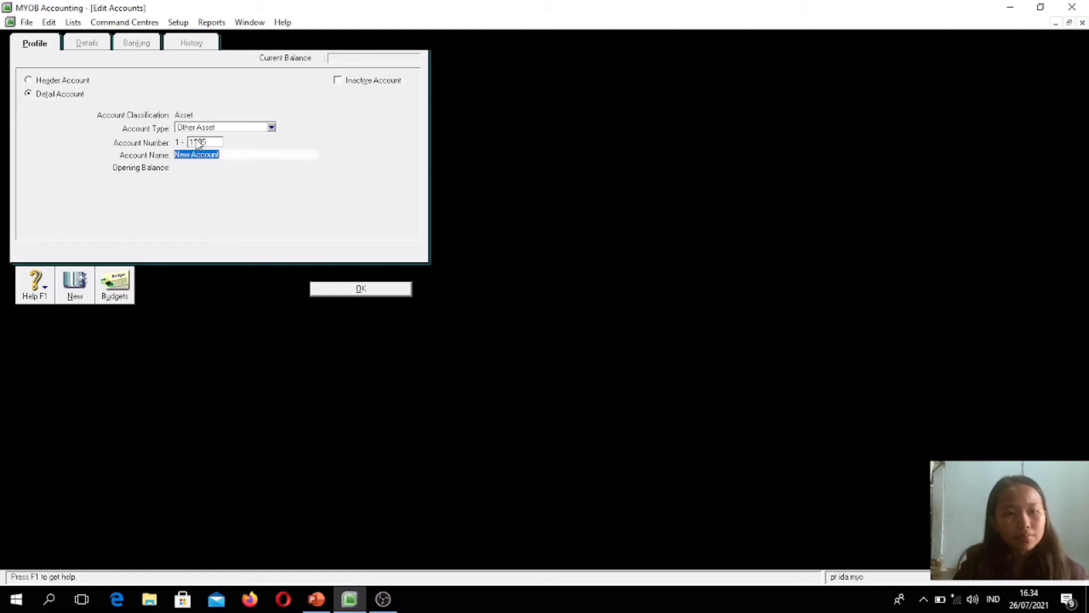
key(BackSpace)
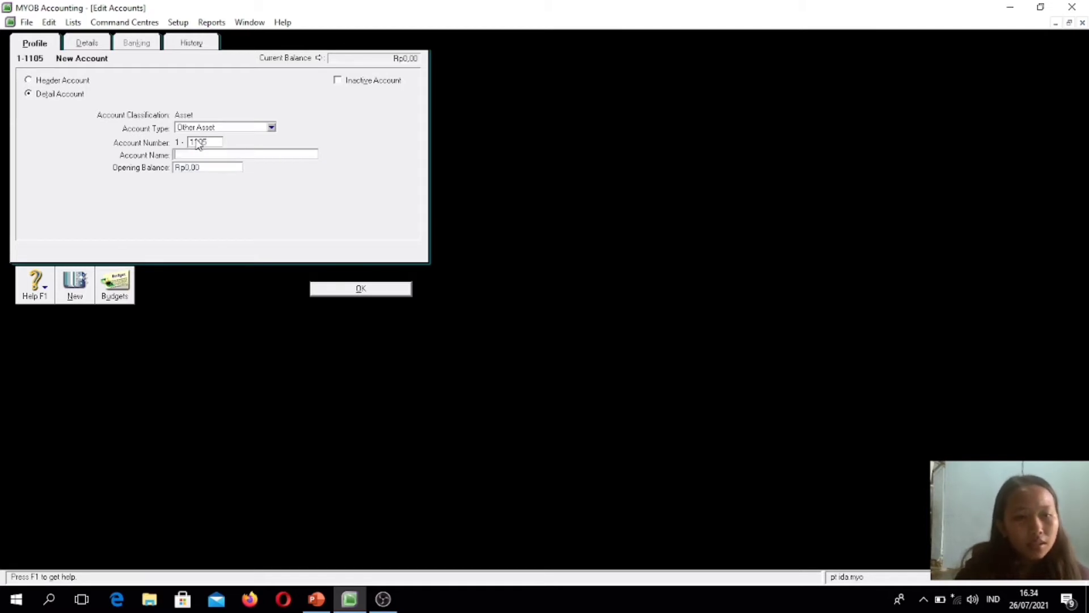
text(kas)
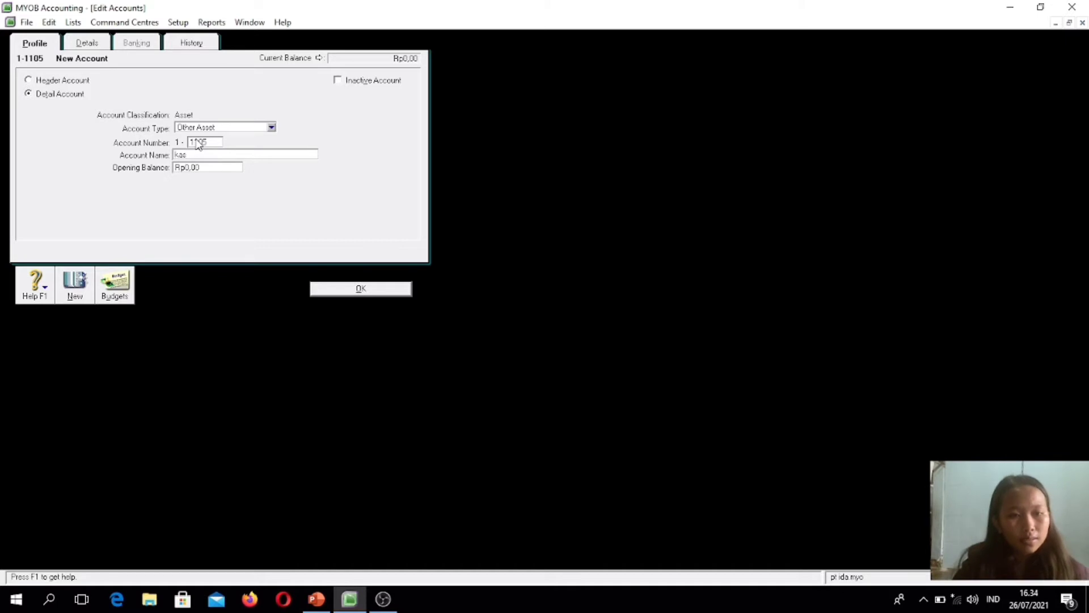
text( kecil)
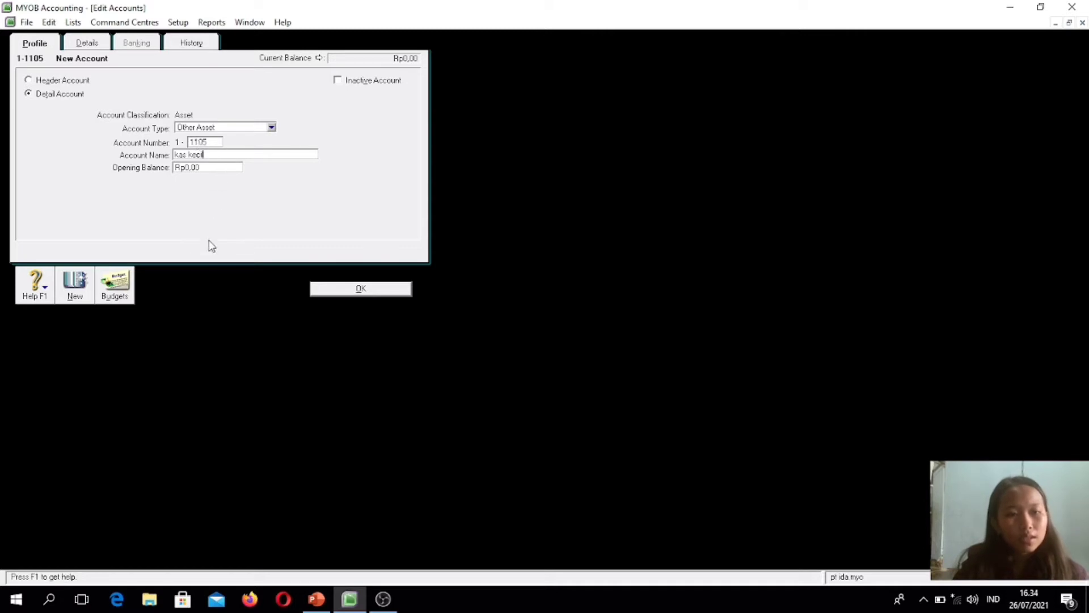
click(371, 290)
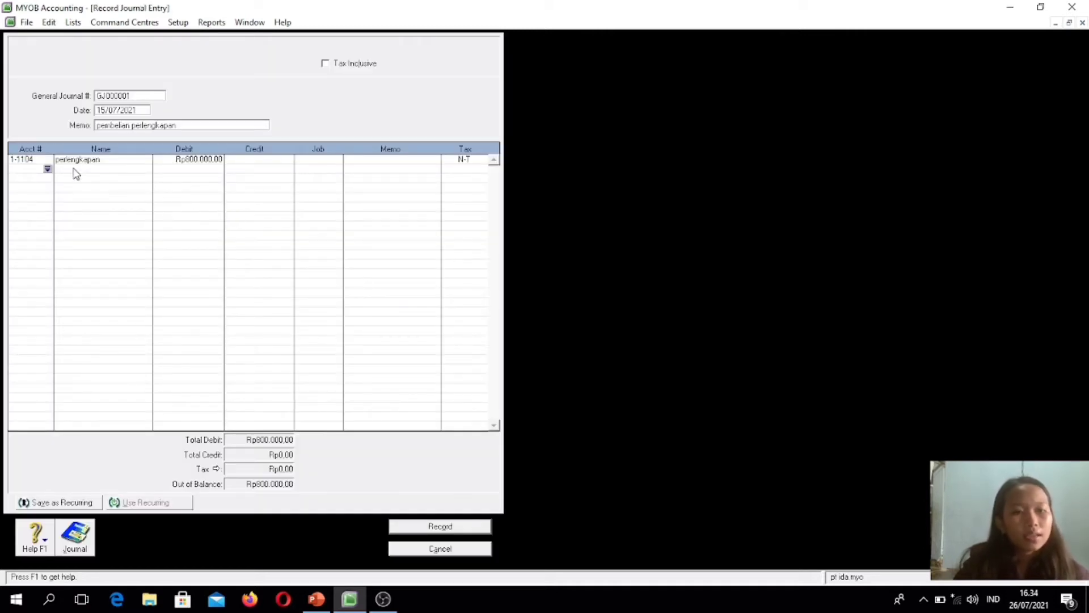
Credit Rp800.000 to account 1-1105 kas kecil on the second line and record the journal entry.
click(48, 169)
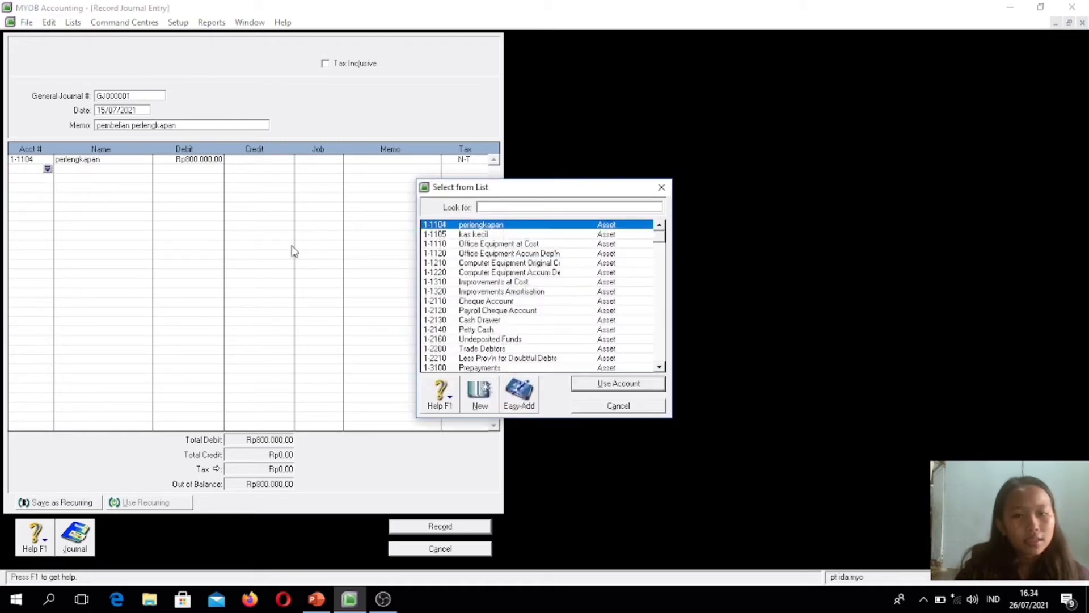
click(493, 235)
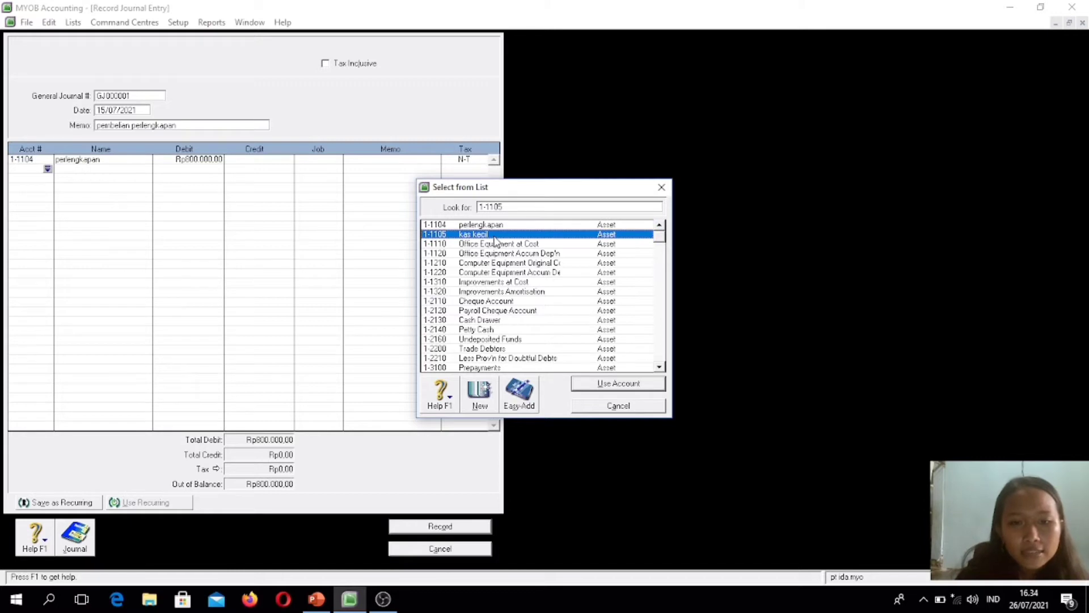
click(596, 385)
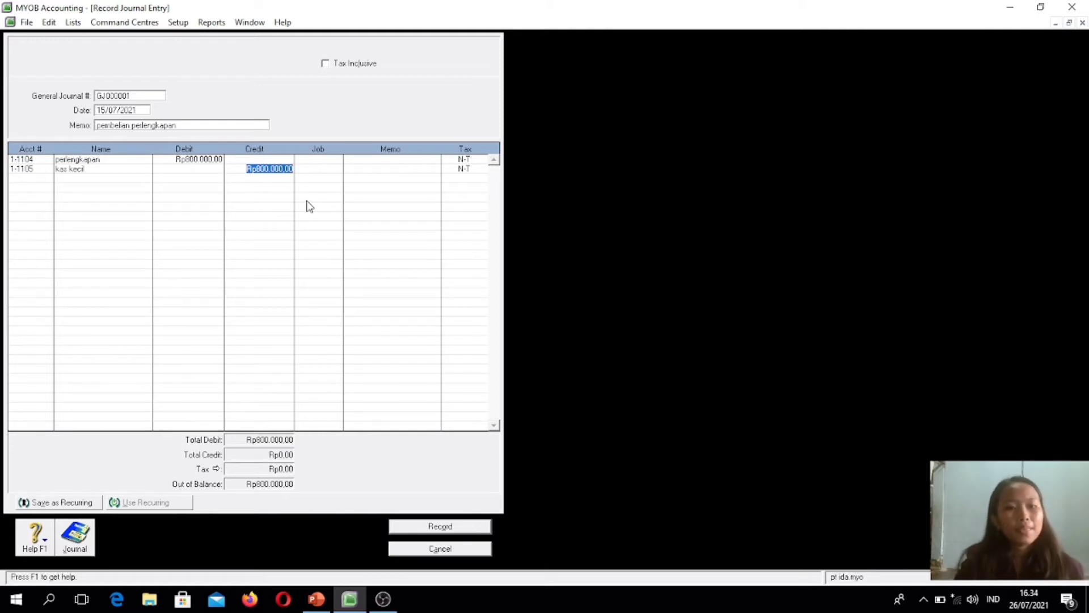
click(370, 161)
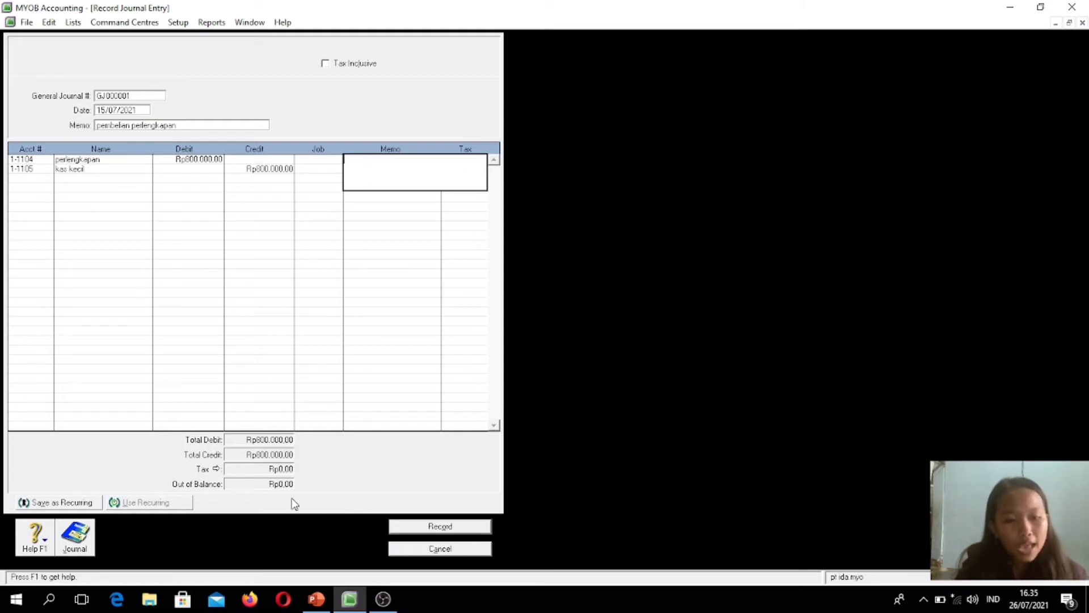
click(426, 527)
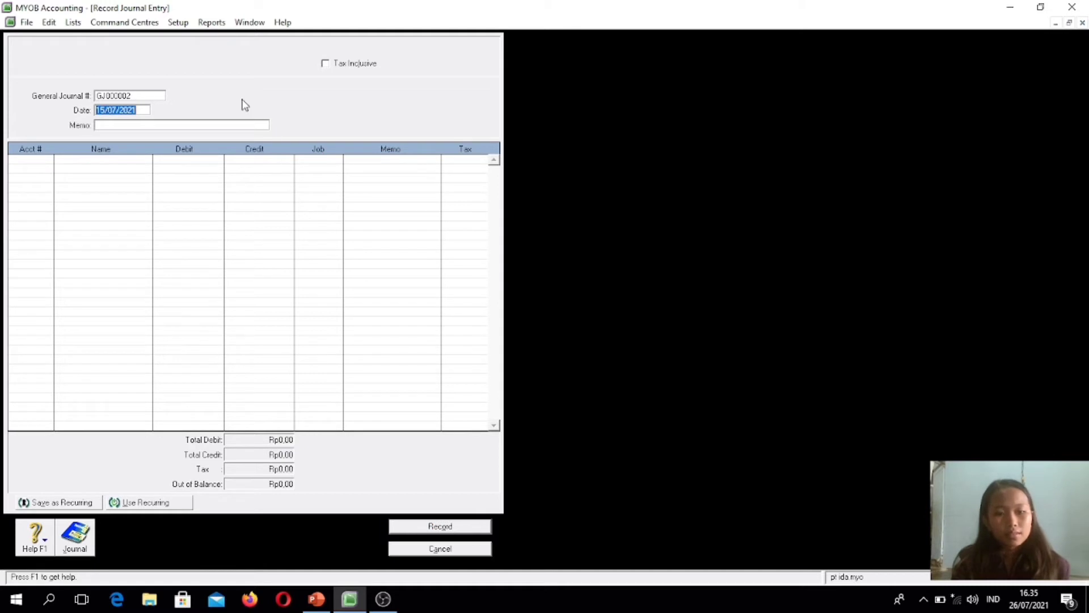
Check the next transaction on the PowerPoint slide and set the journal entry date to 17/07/2021 in MYOB.
click(140, 111)
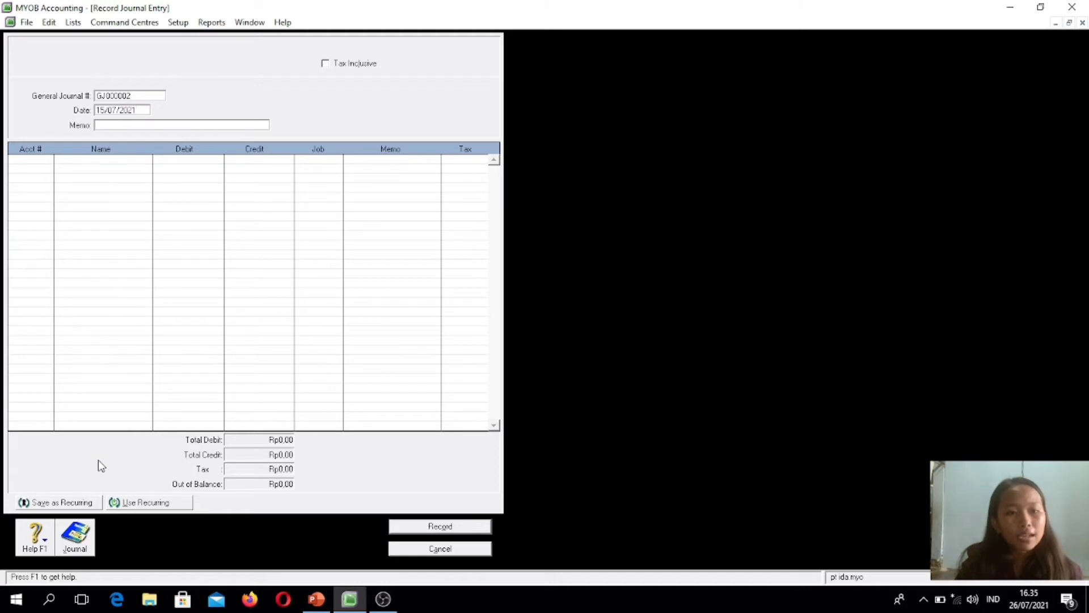
click(316, 599)
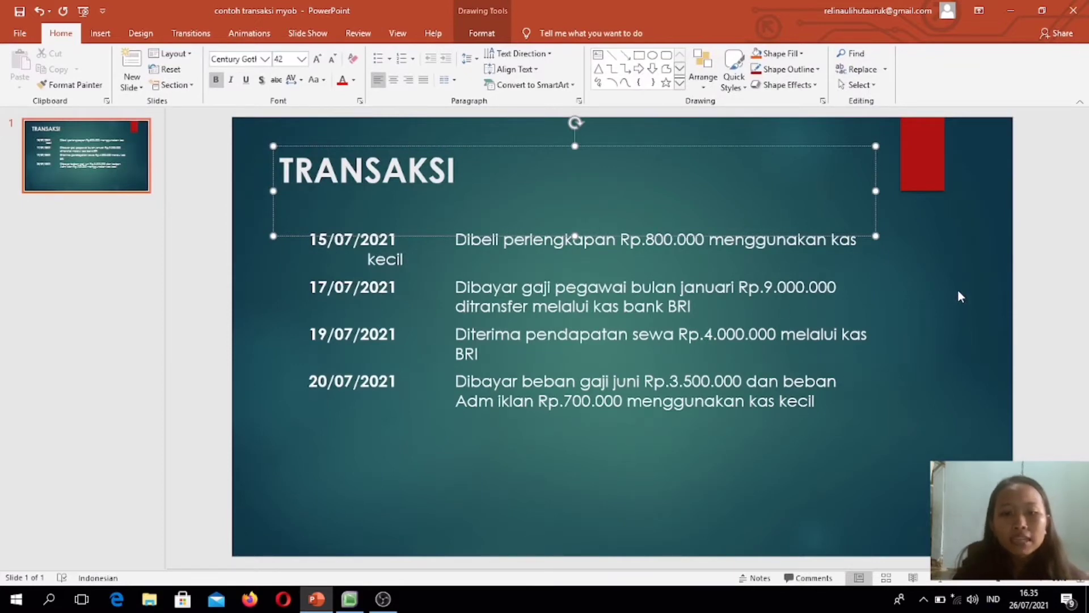
click(1010, 10)
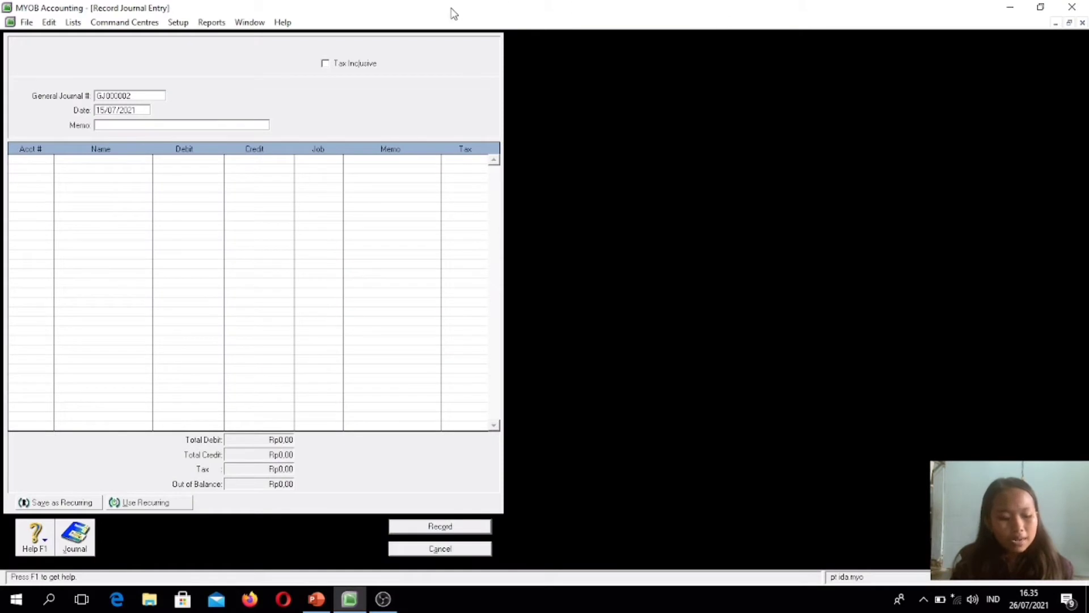
click(104, 110)
key(BackSpace)
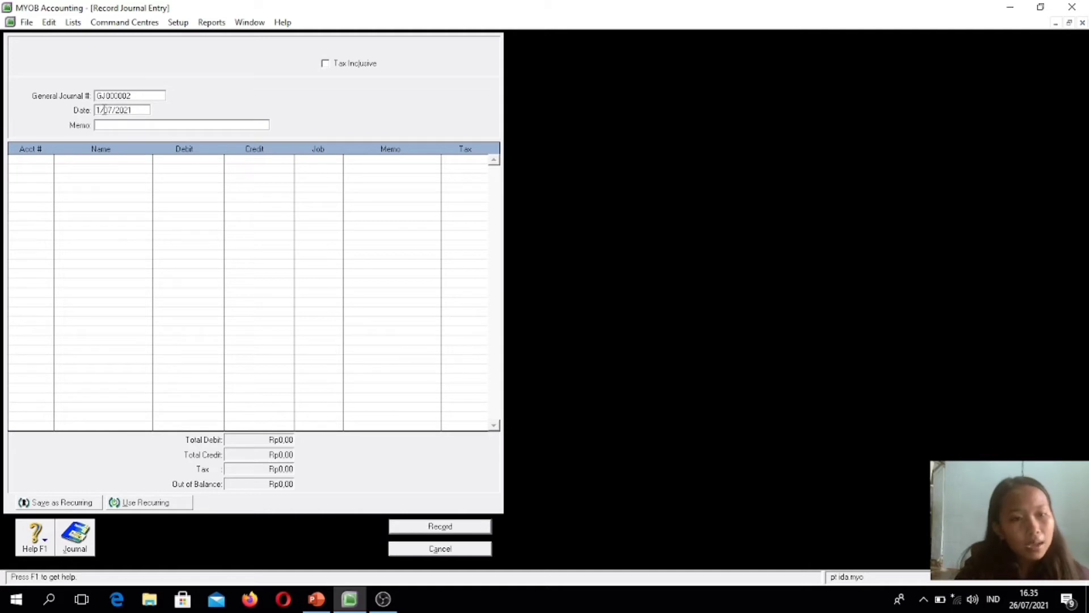
text(7)
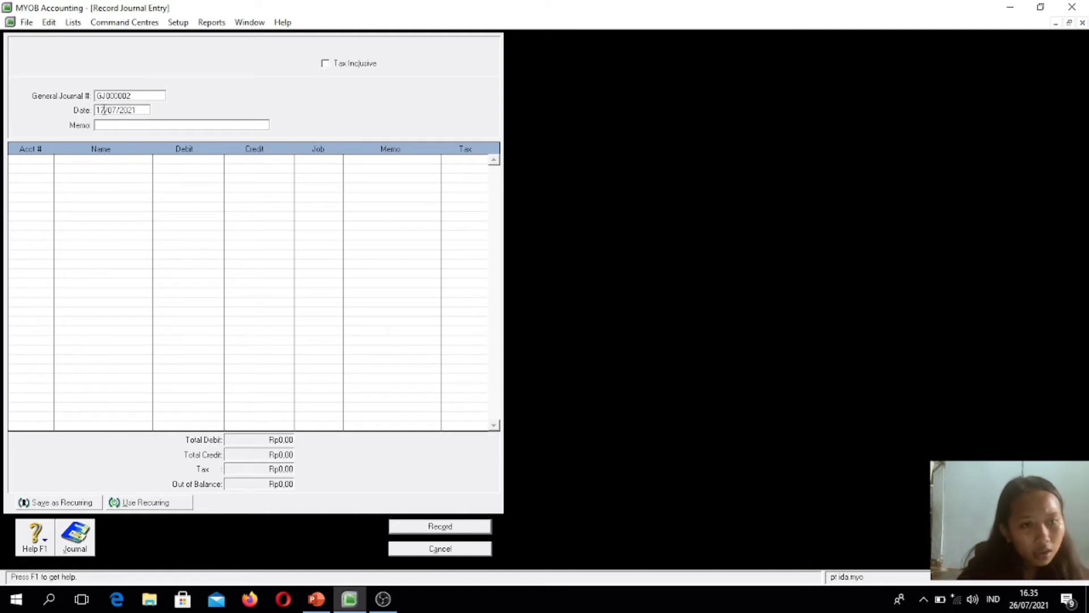
Enter the memo "membayar hutang gaji" for the journal entry.
click(111, 125)
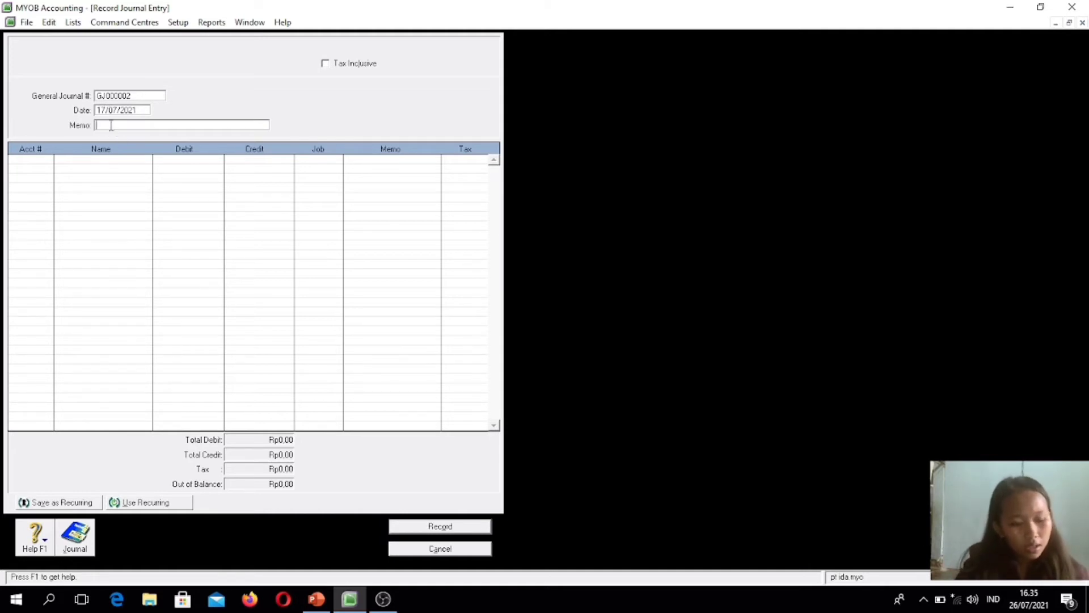
text(membayar)
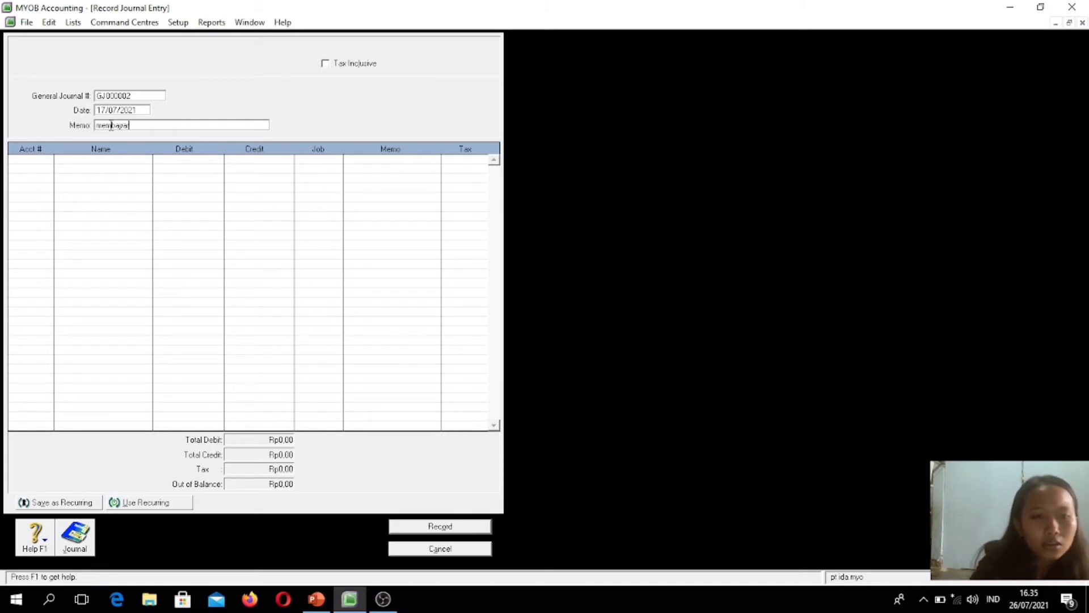
text( hut)
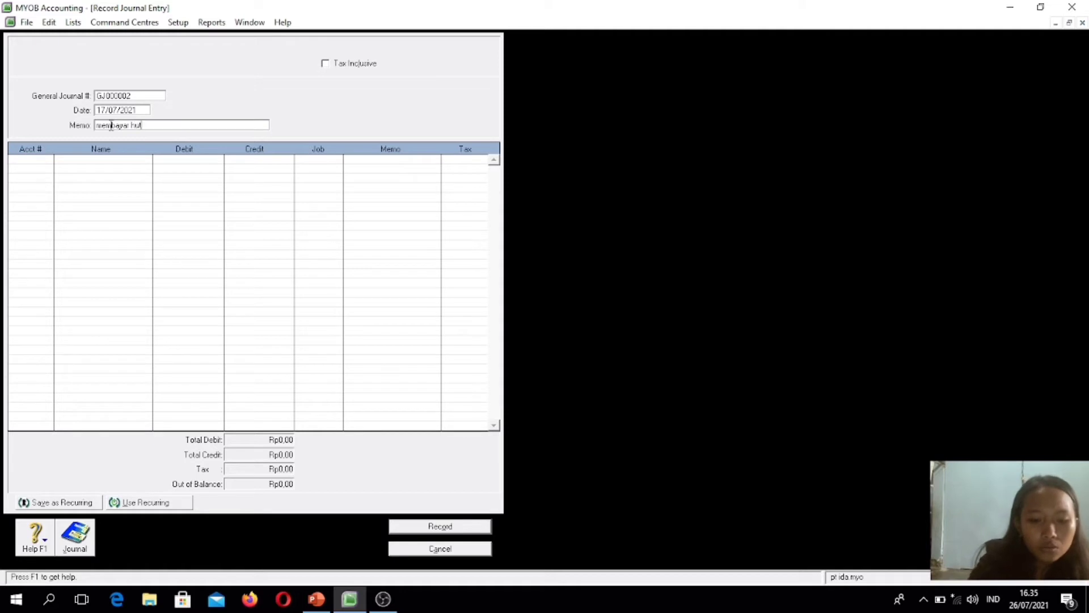
text(ang)
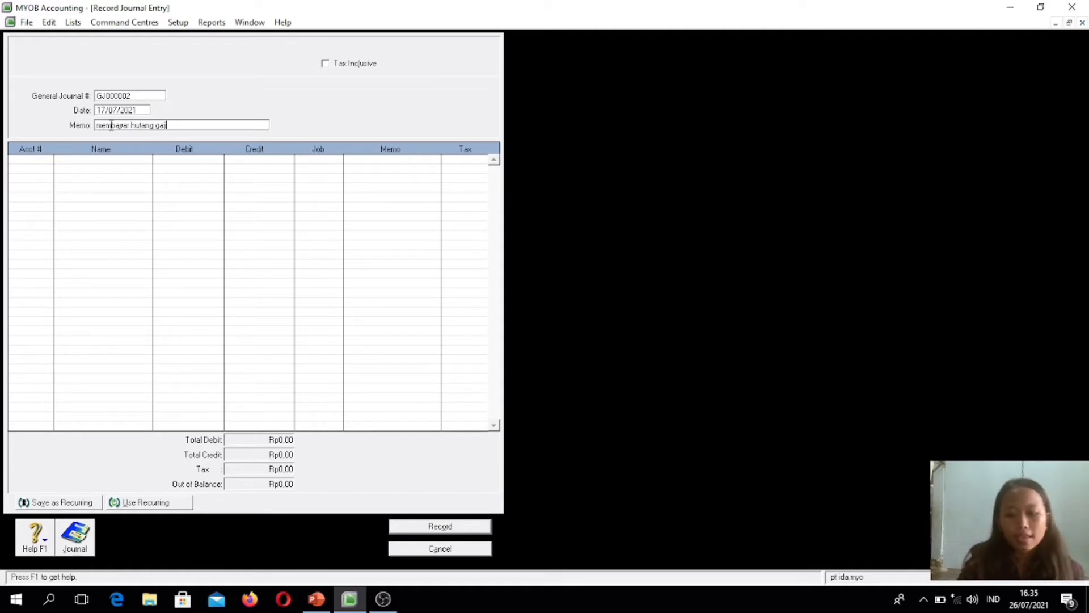
text( gaji)
key(Tab)
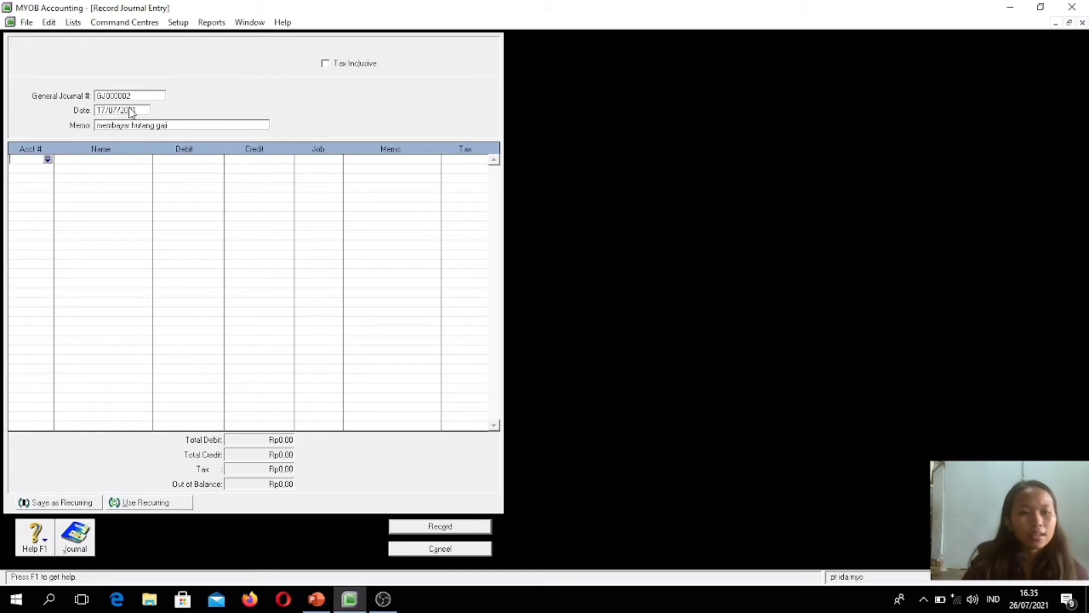
Create Other Liability account 2-1105 named "hutang gaji" from the journal entry's account list.
click(47, 159)
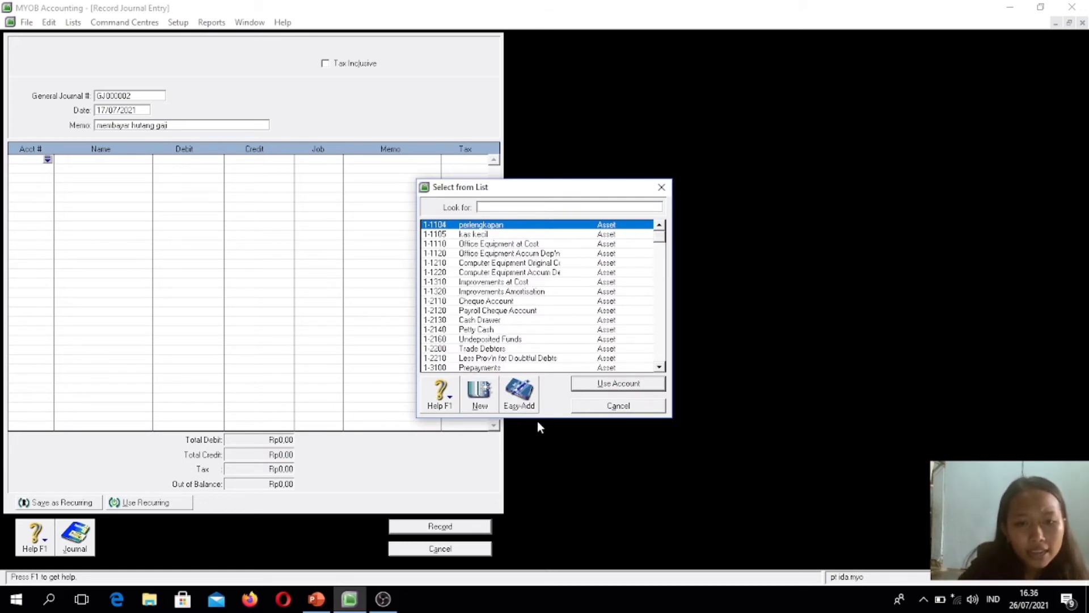
click(481, 396)
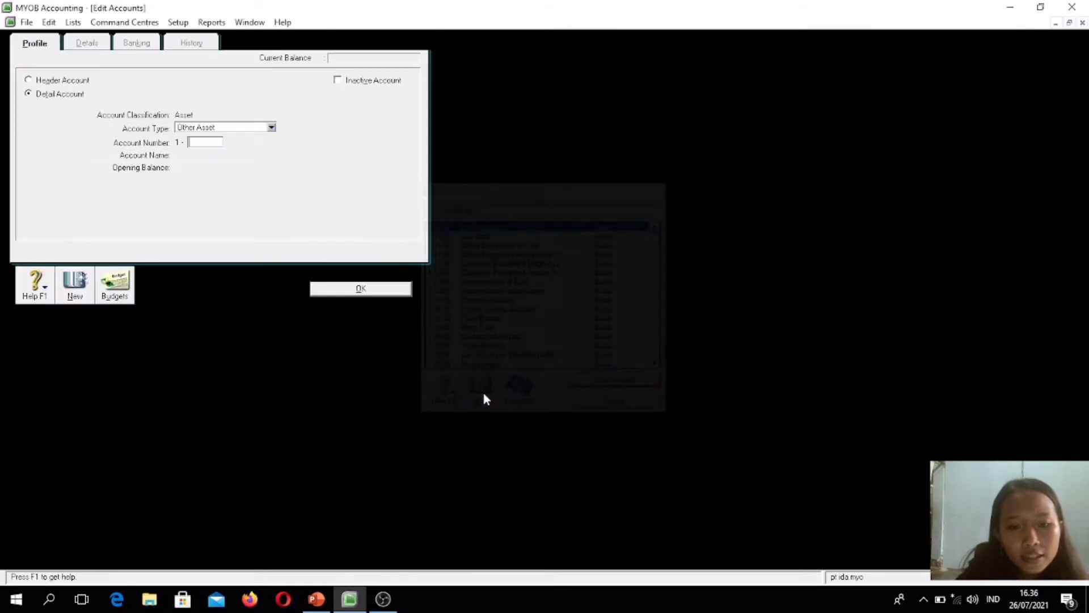
click(271, 127)
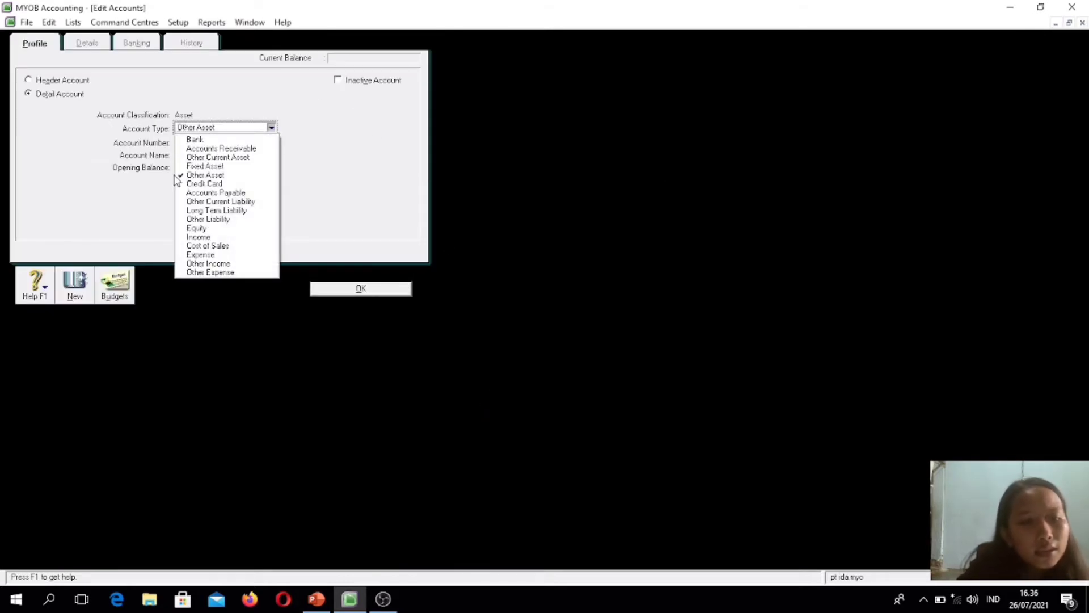
click(191, 222)
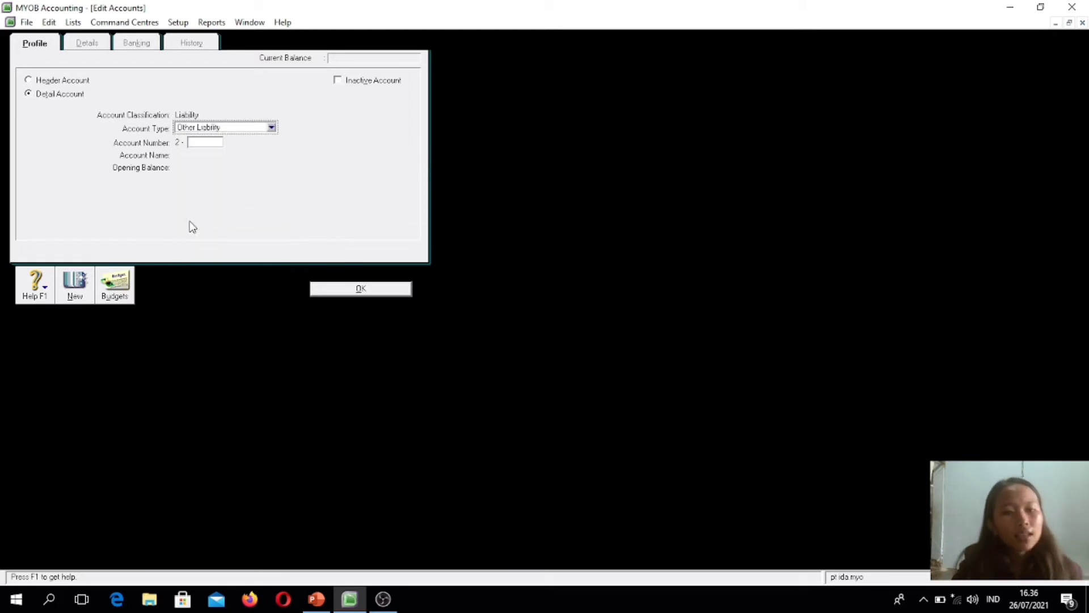
click(212, 143)
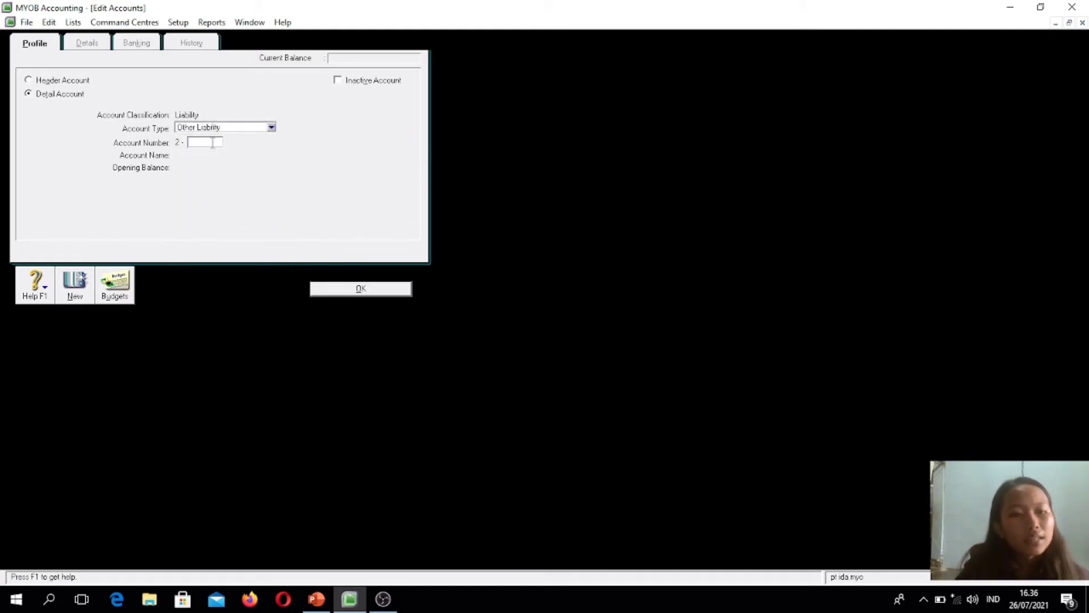
text(110)
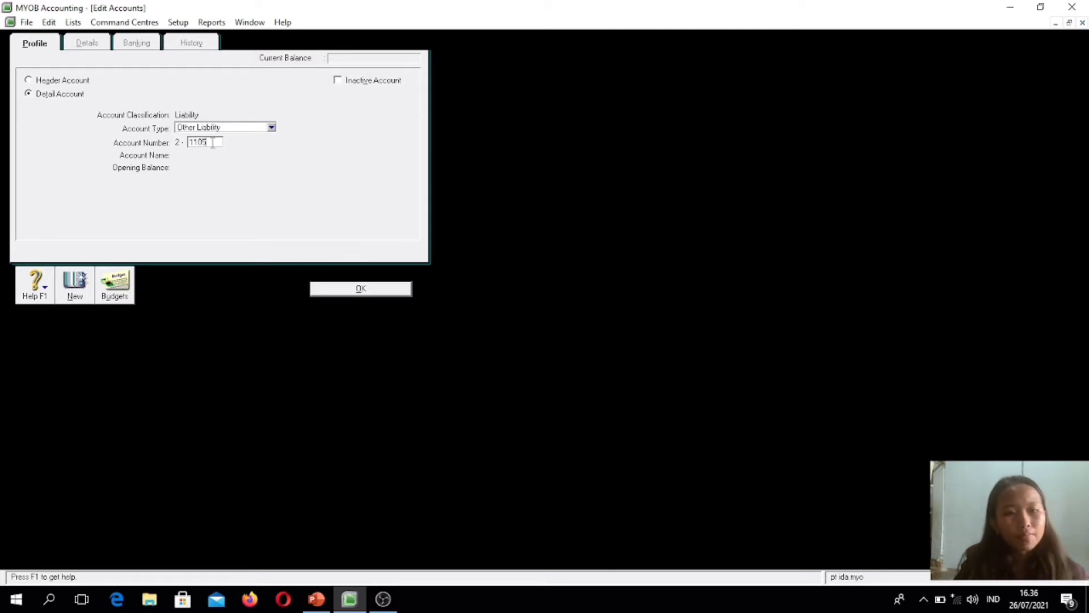
text(5)
key(Tab)
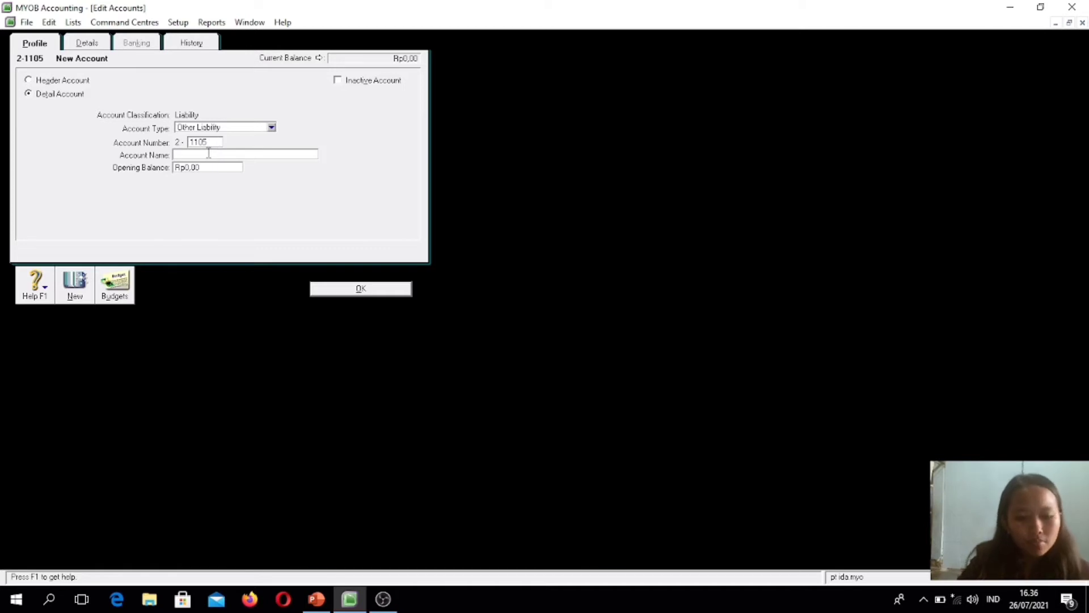
text(ng)
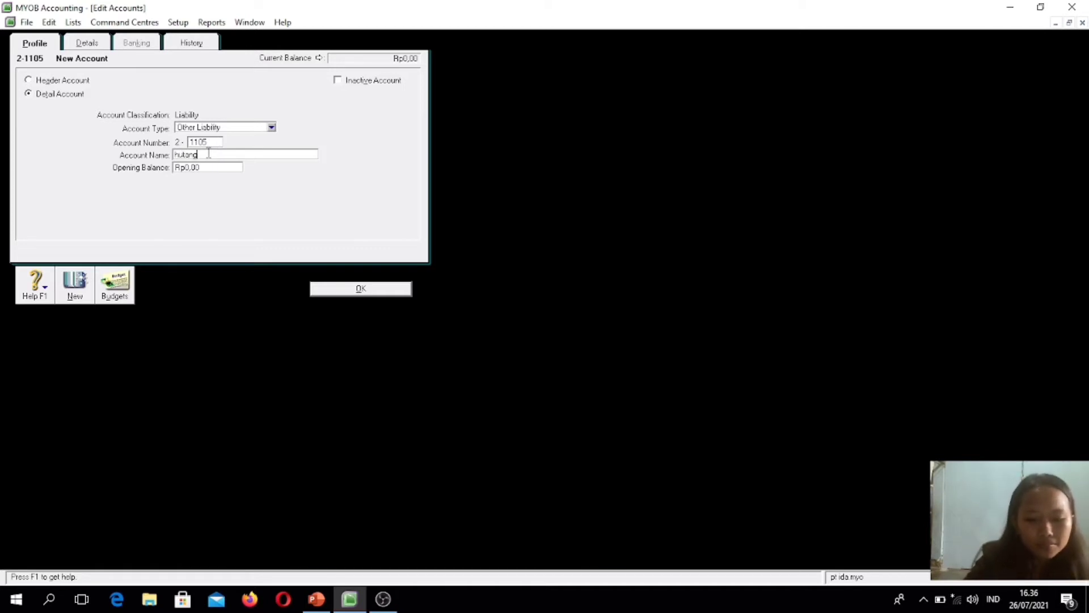
text( ga)
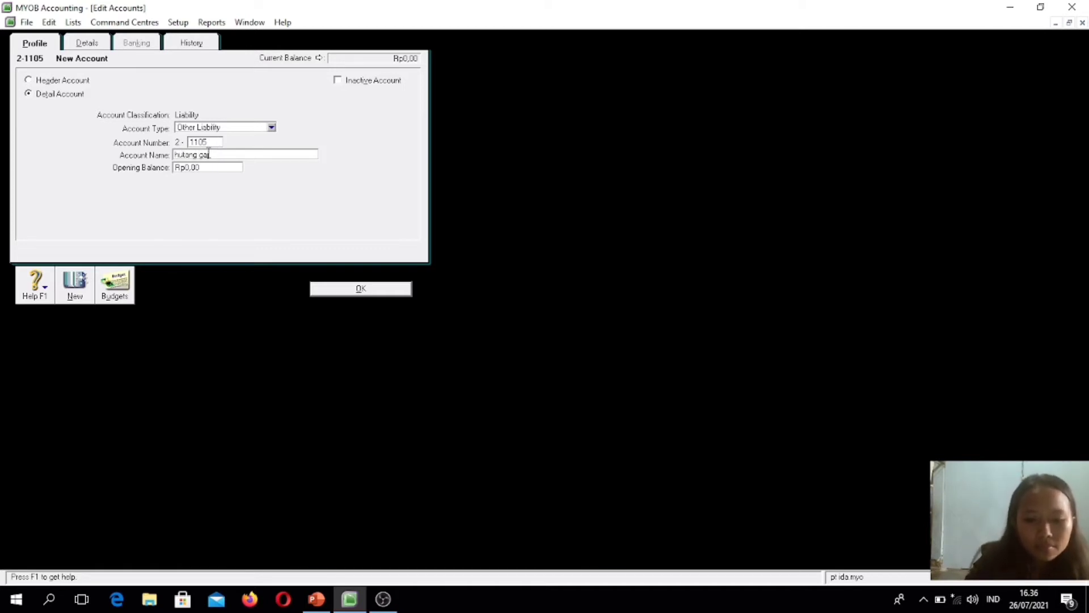
text(ji)
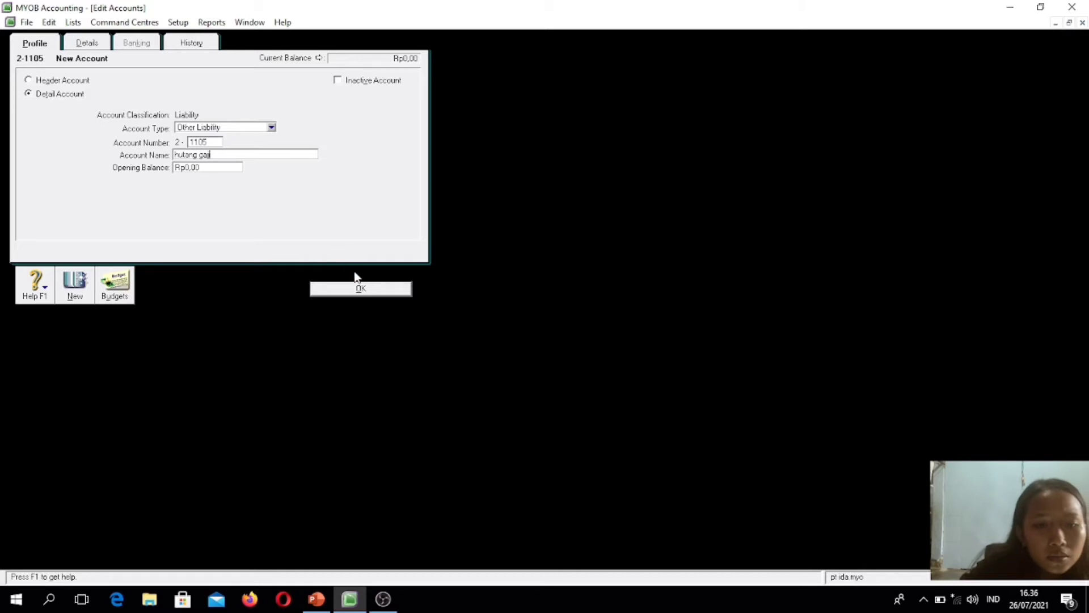
click(360, 289)
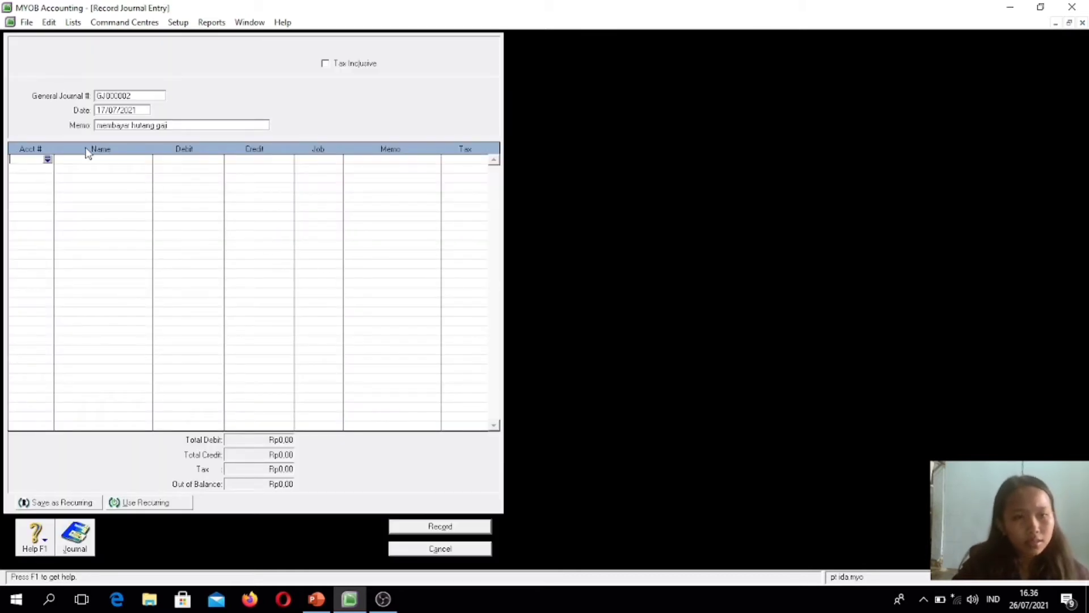
Select account 2-1105 hutang gaji for the first line of the journal entry.
click(48, 160)
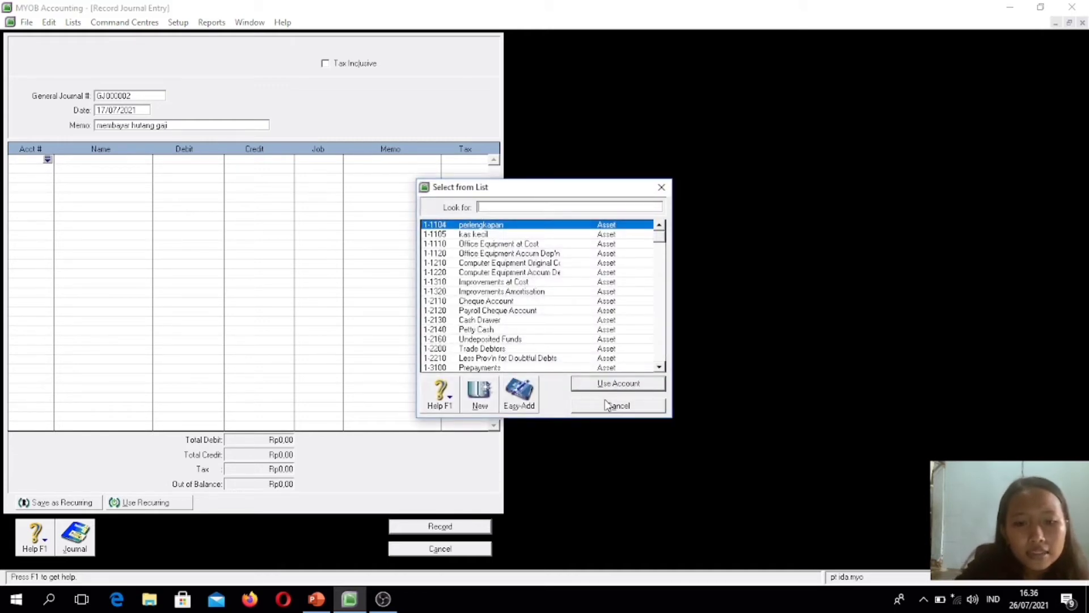
click(660, 367)
click(659, 368)
click(659, 367)
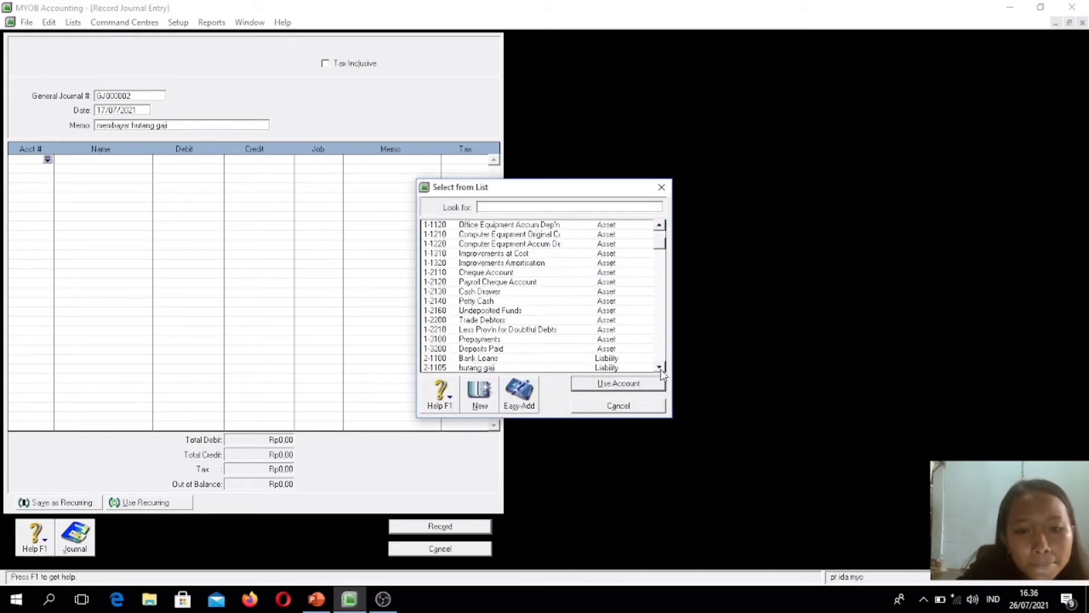
click(659, 367)
click(659, 368)
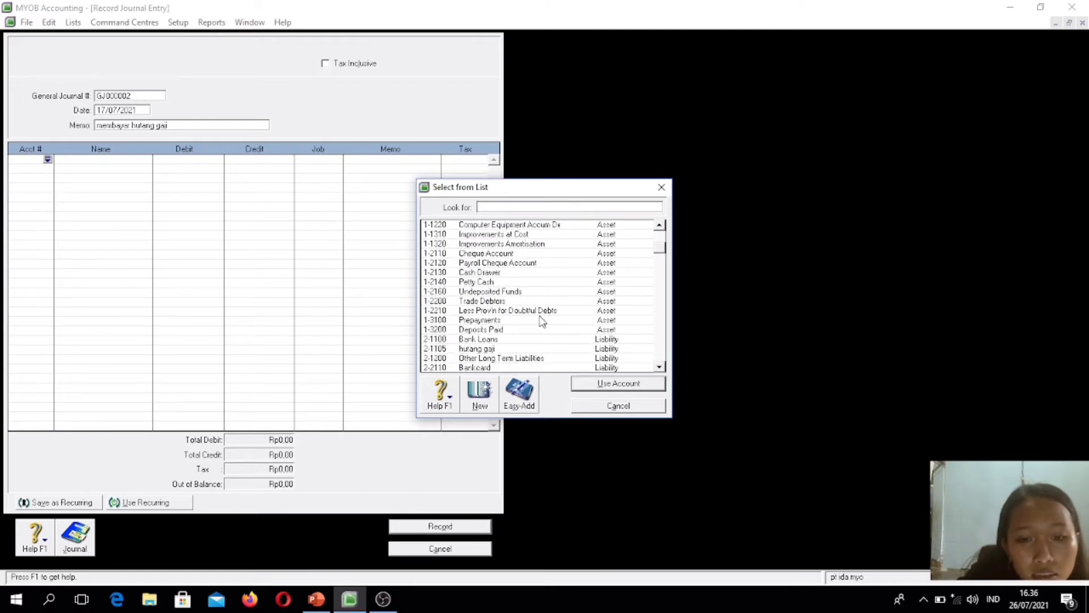
click(492, 350)
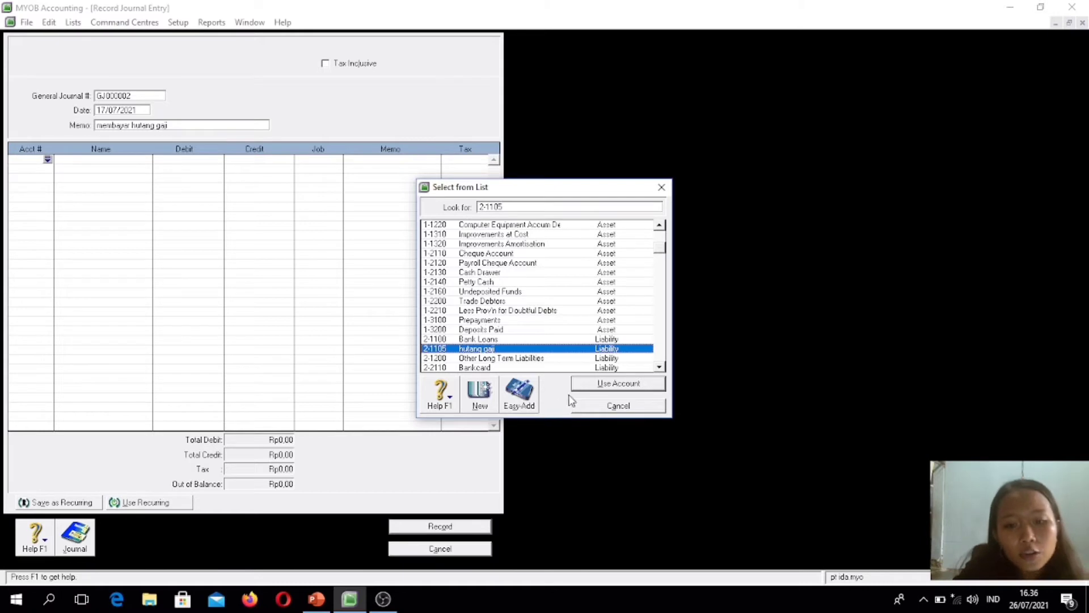
click(593, 382)
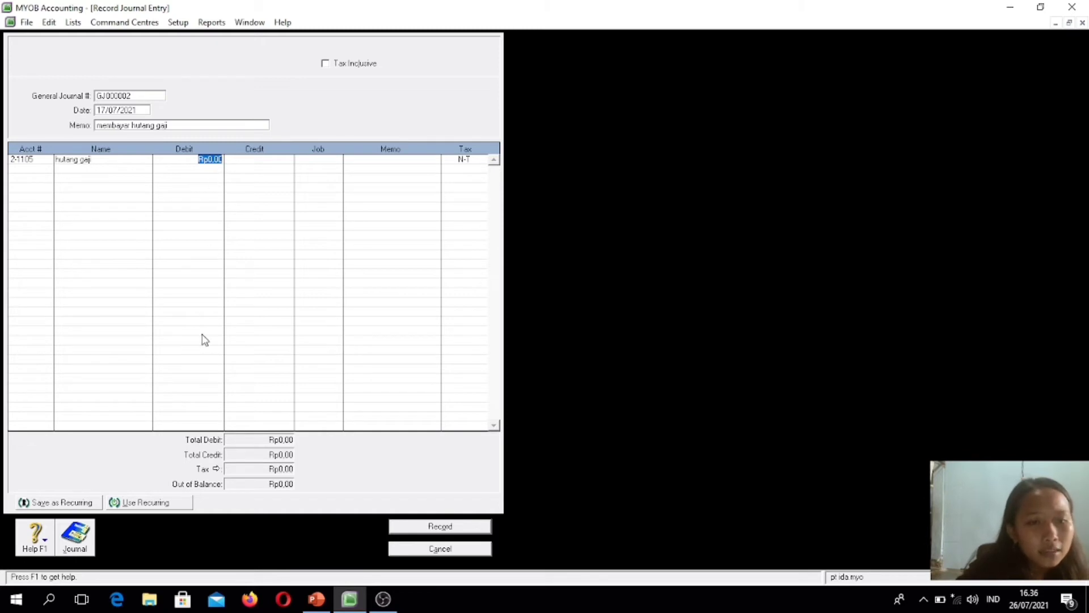
Check the salary amount on the PowerPoint slide and enter a debit of 9000000 for hutang gaji in MYOB.
click(317, 600)
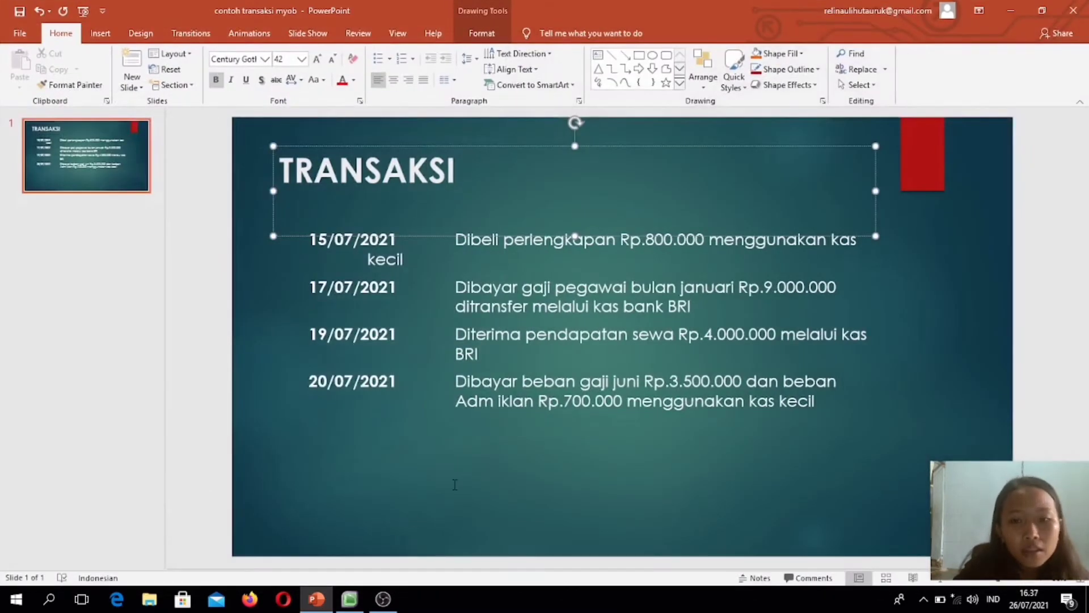
click(1019, 8)
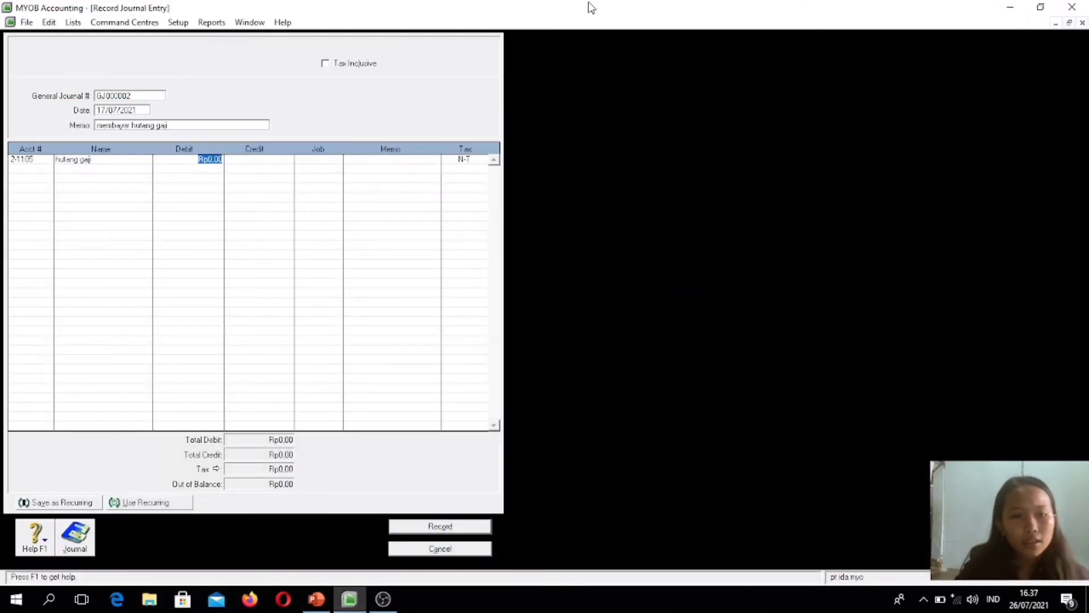
text(9)
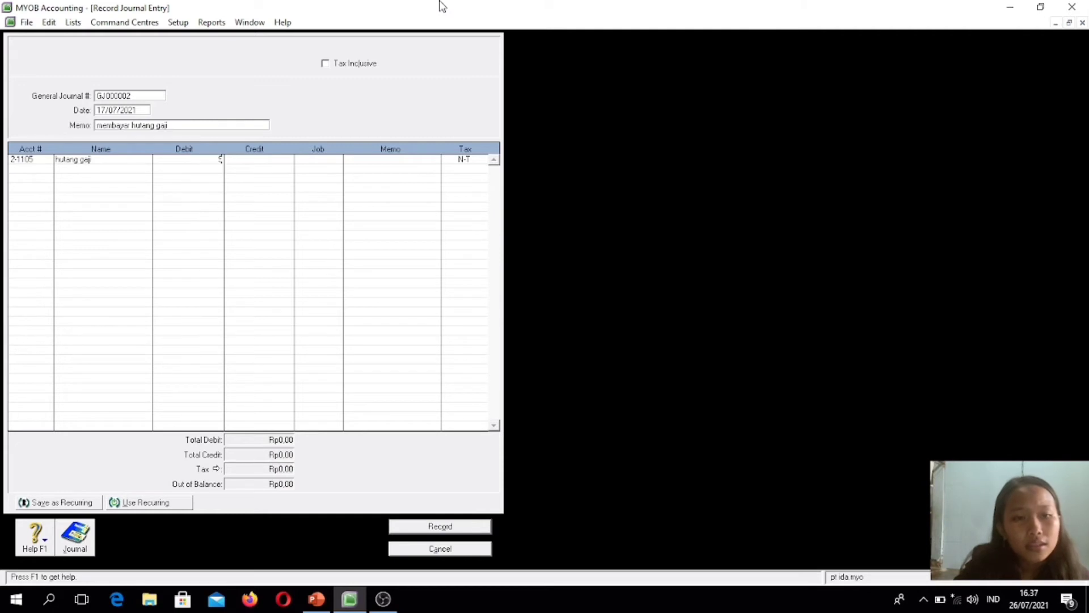
text(0000)
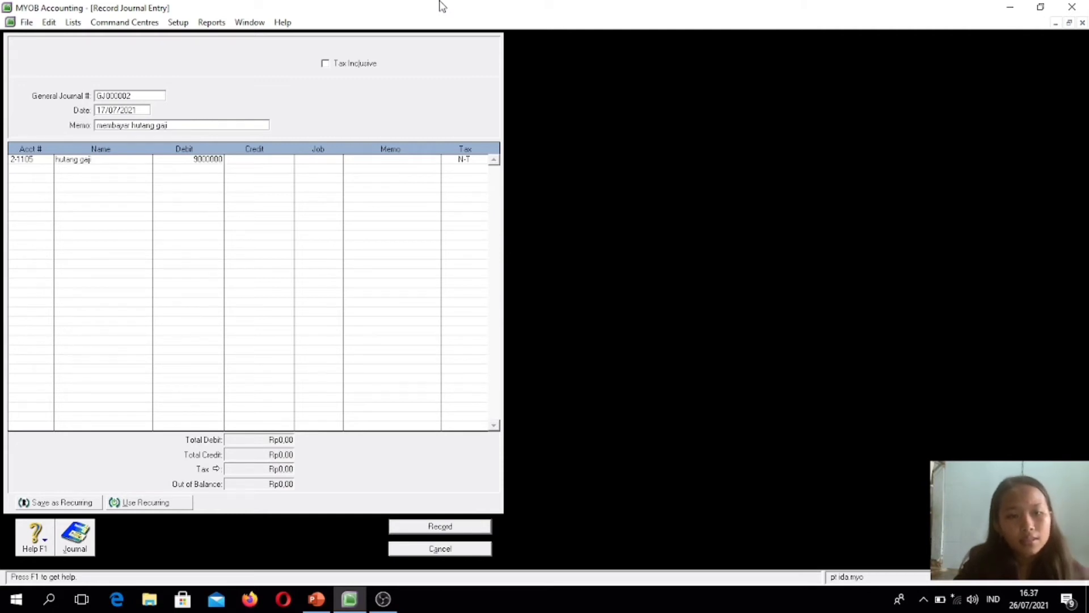
key(Return)
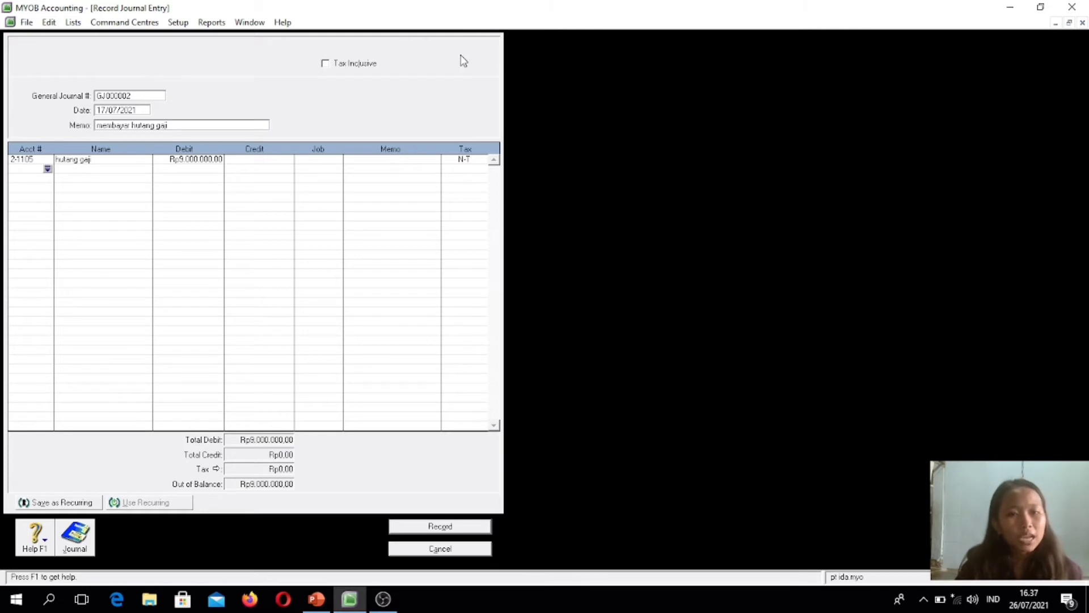
Create Other Asset account 1-1107 named "kas bri" from the journal entry's account list.
click(48, 169)
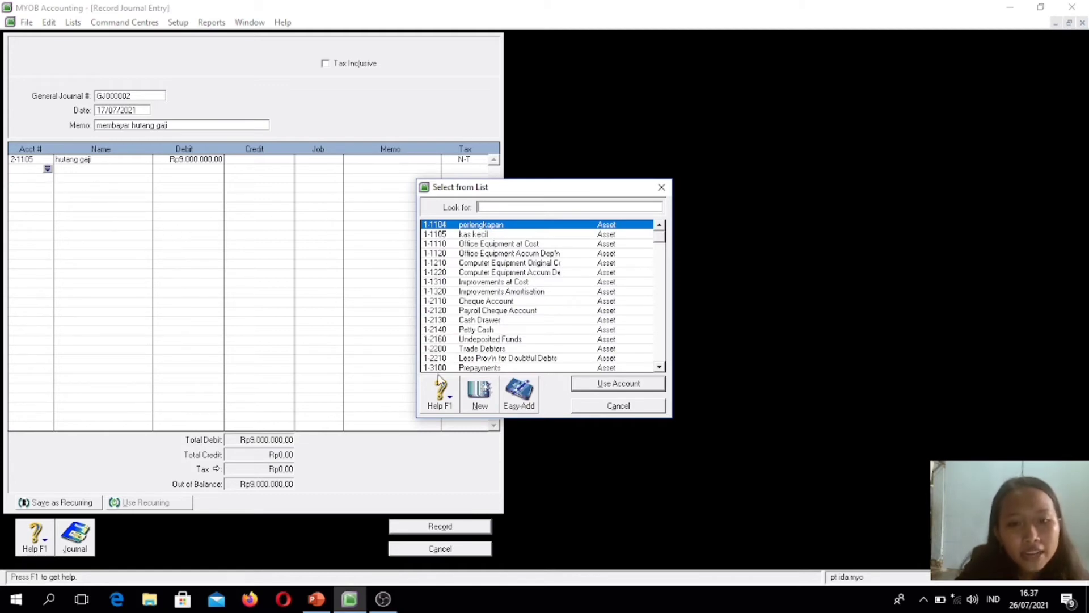
click(479, 404)
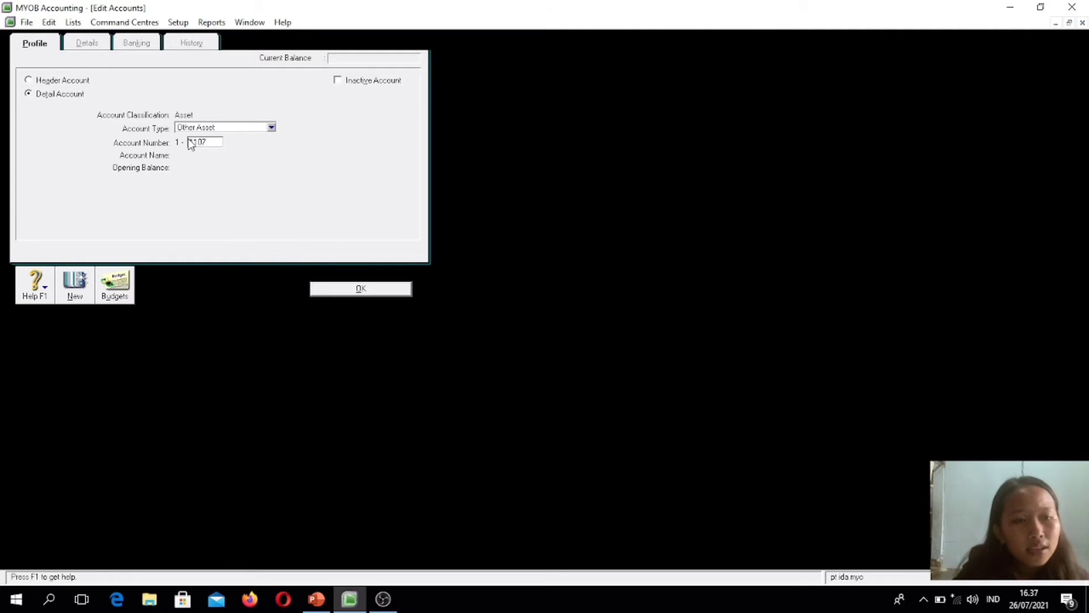
key(Tab)
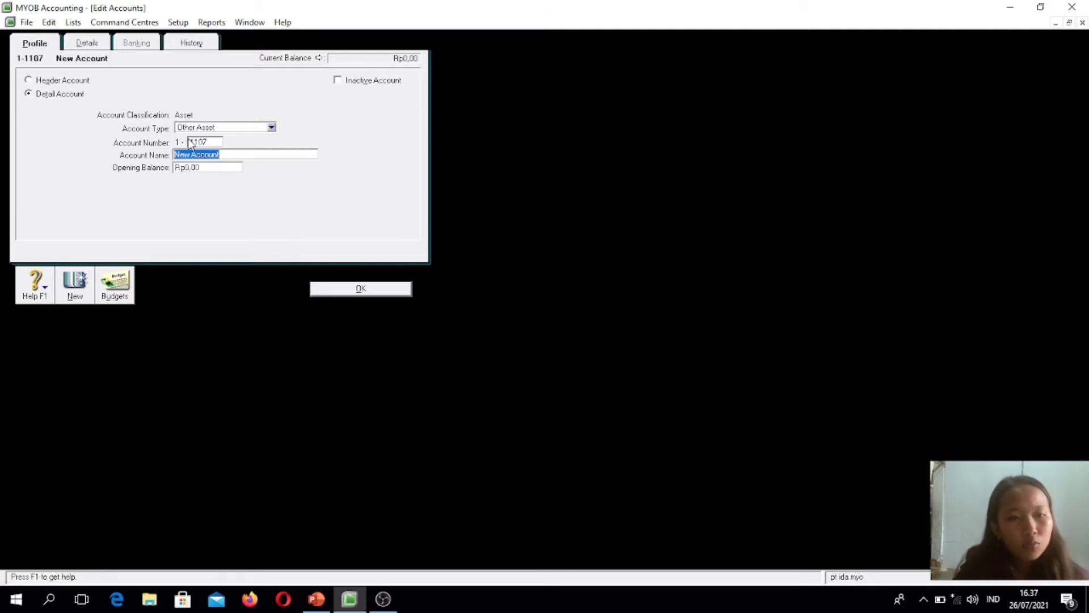
key(BackSpace)
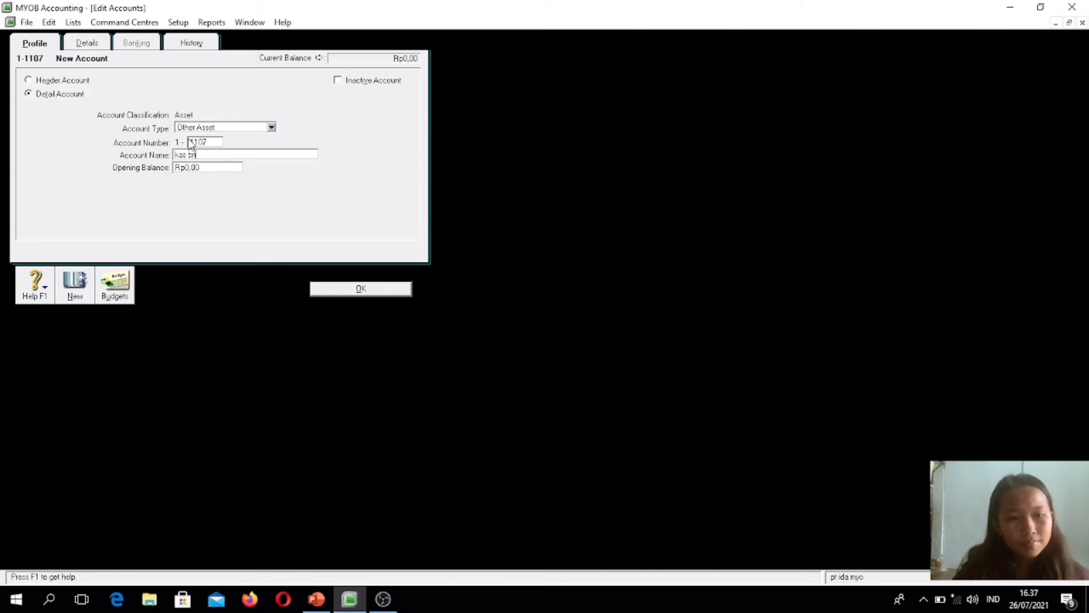
click(362, 290)
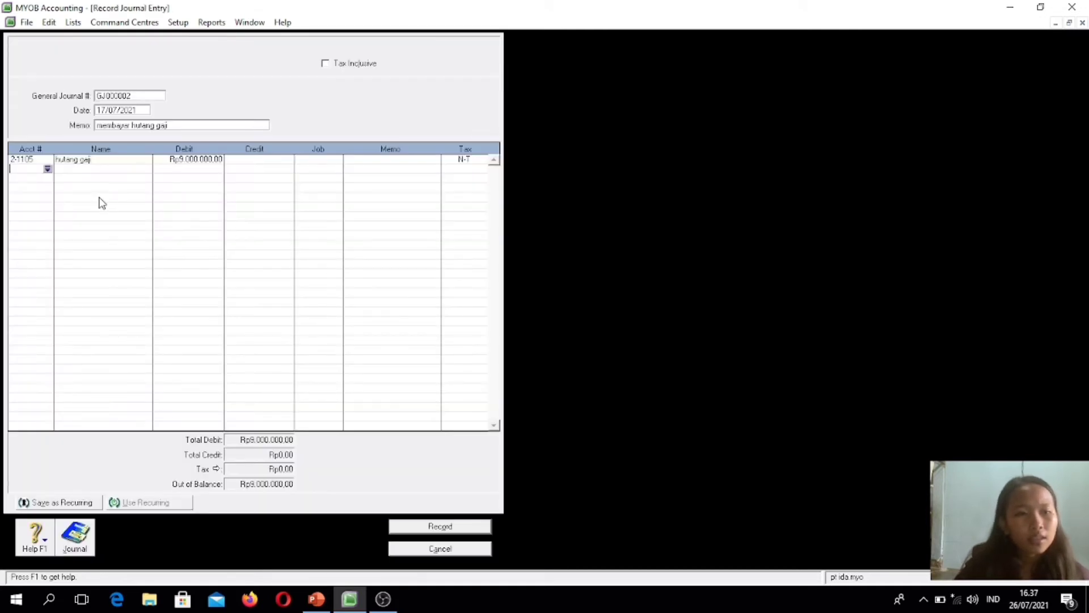
Select account 1-1107 kas bri for the second line of the journal entry.
click(48, 169)
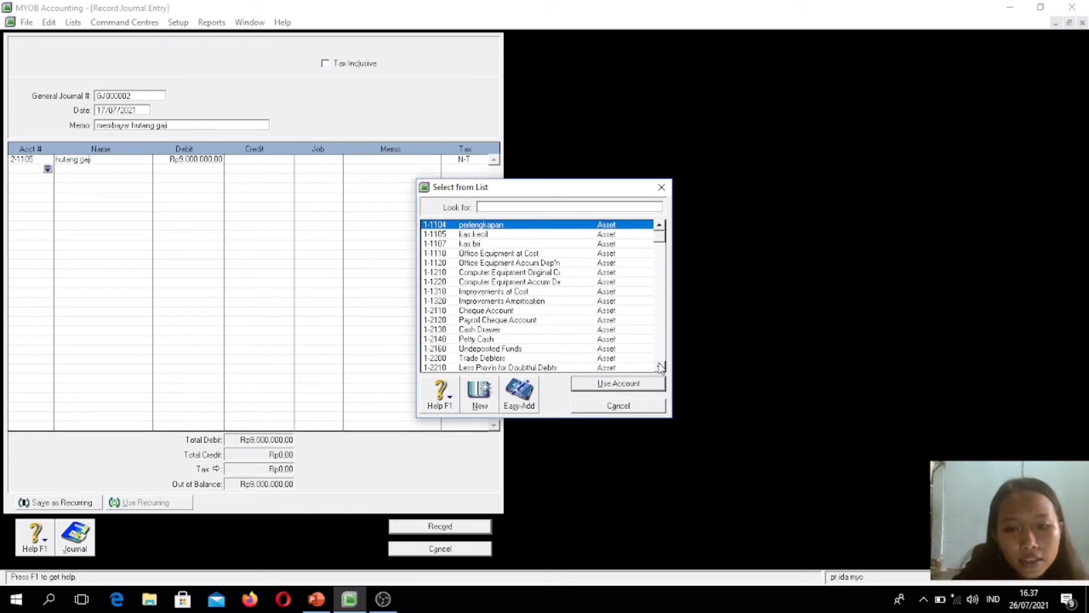
click(659, 367)
click(659, 367)
click(659, 367)
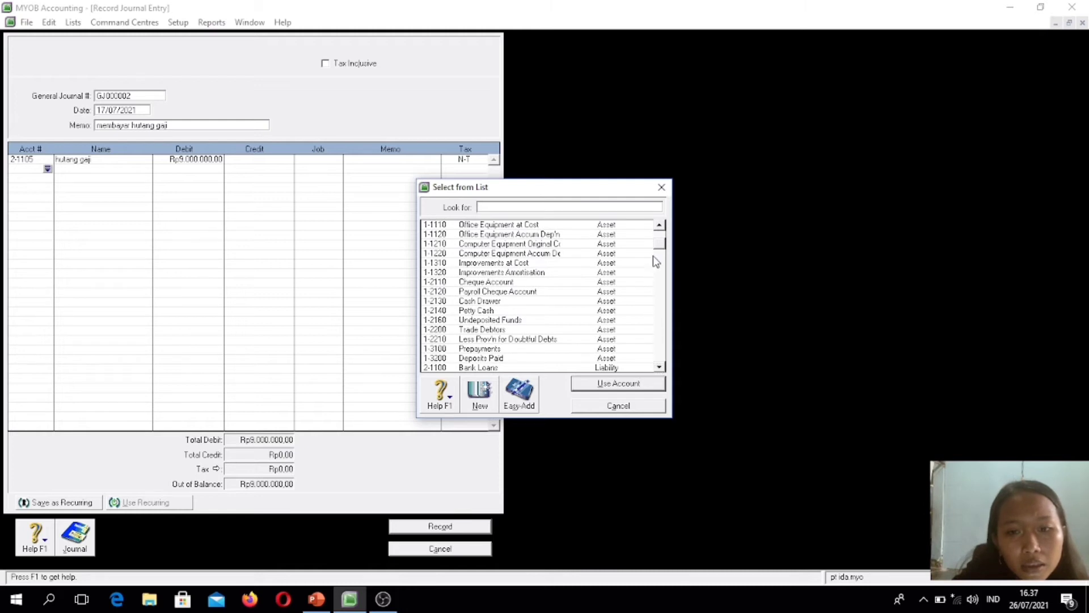
click(659, 224)
click(659, 224)
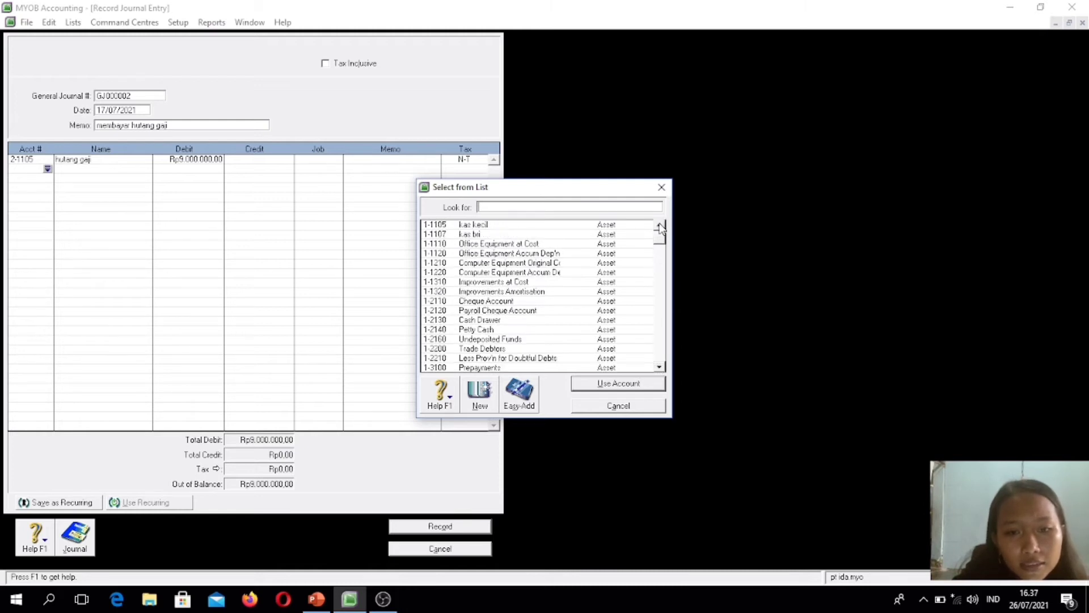
click(659, 225)
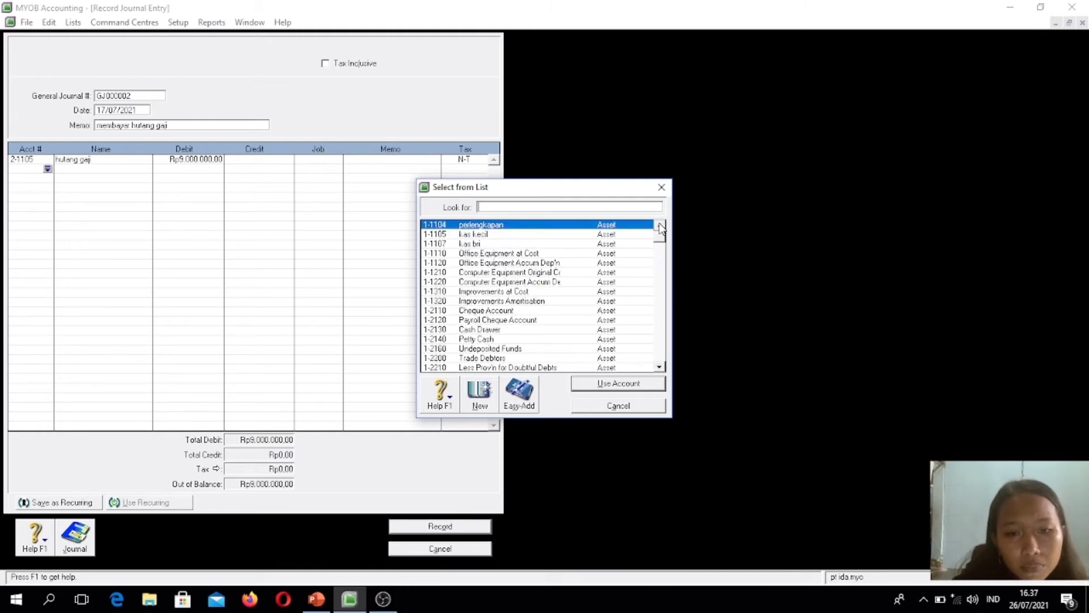
click(516, 245)
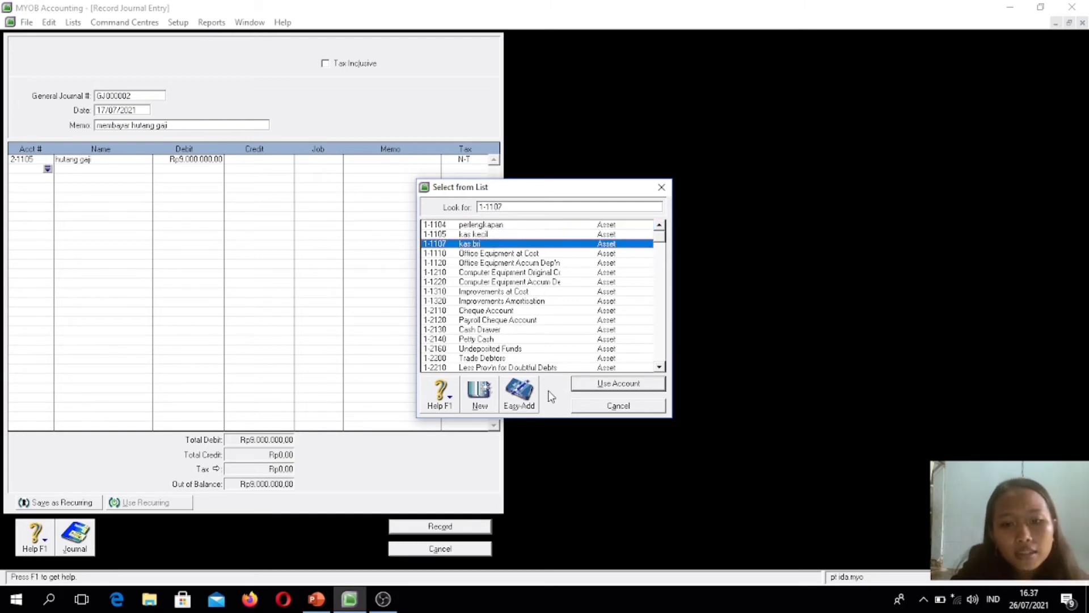
click(590, 386)
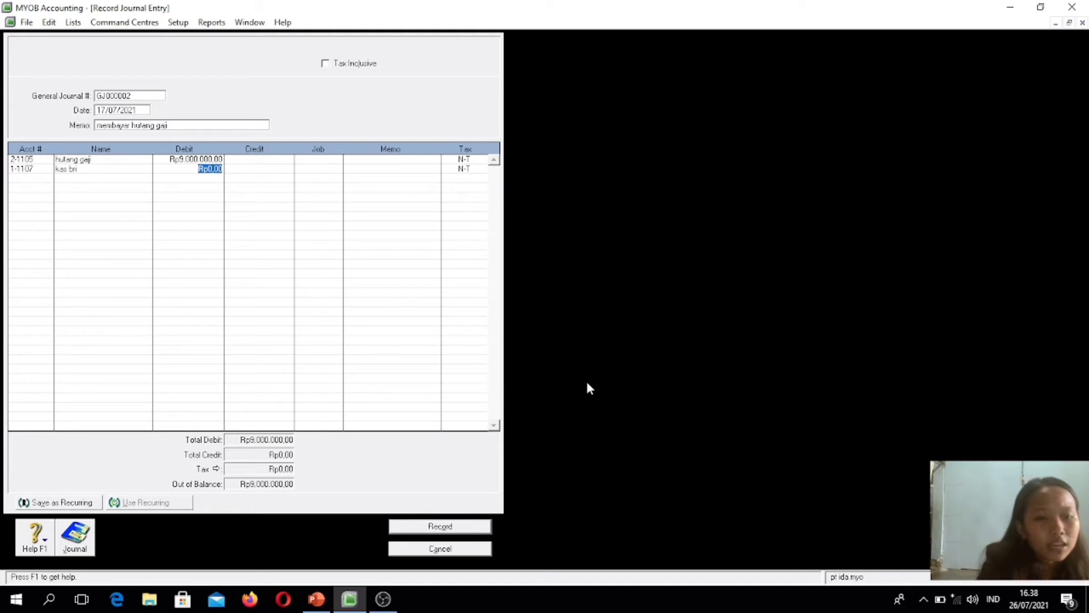
Credit kas bri with 9000000 and record the salary payment journal entry.
key(Tab)
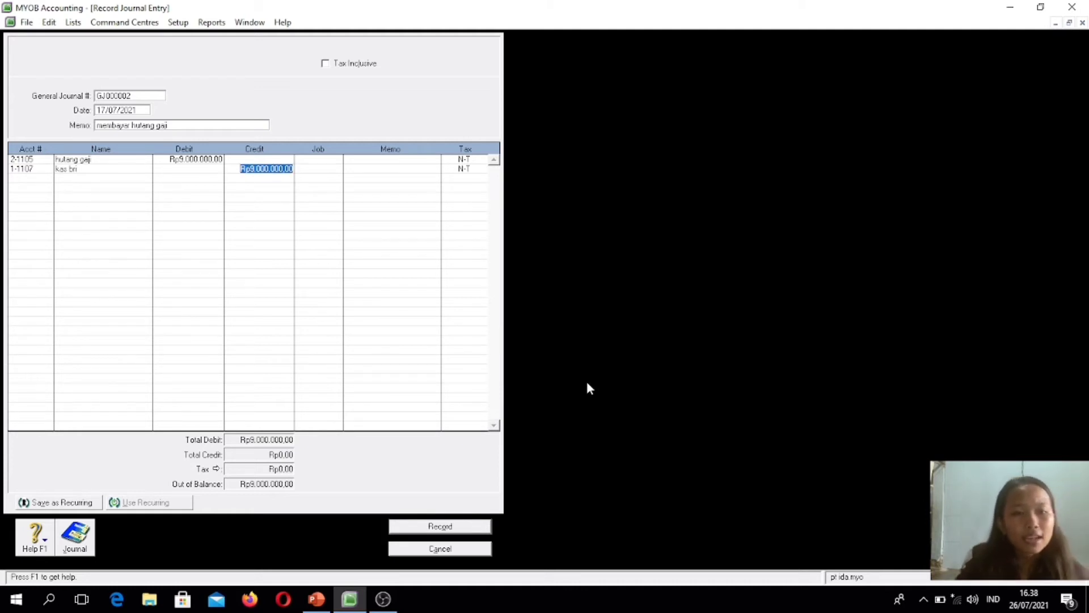
click(336, 169)
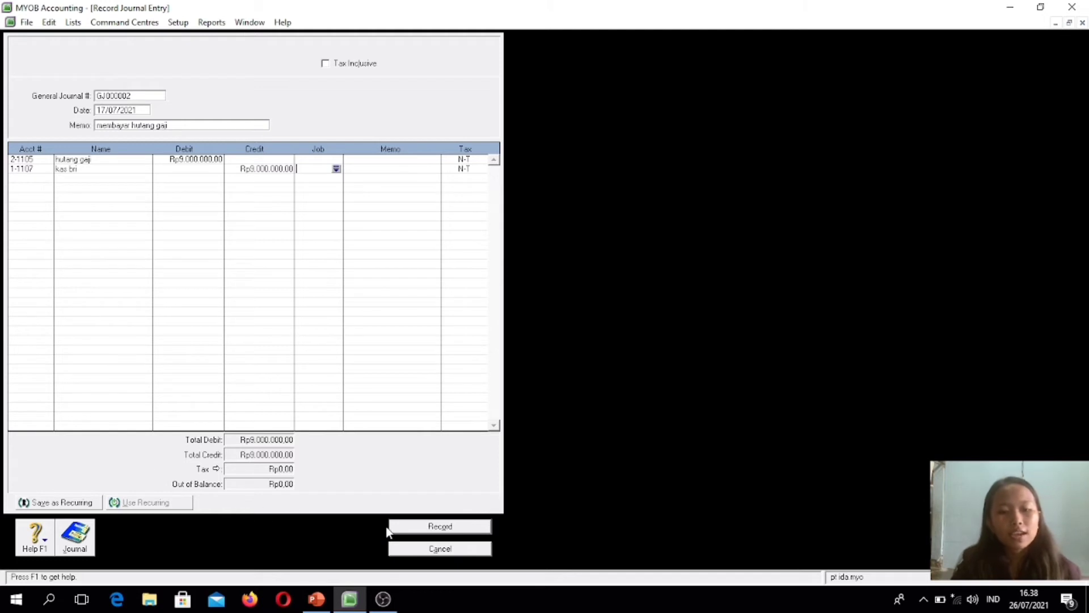
click(404, 528)
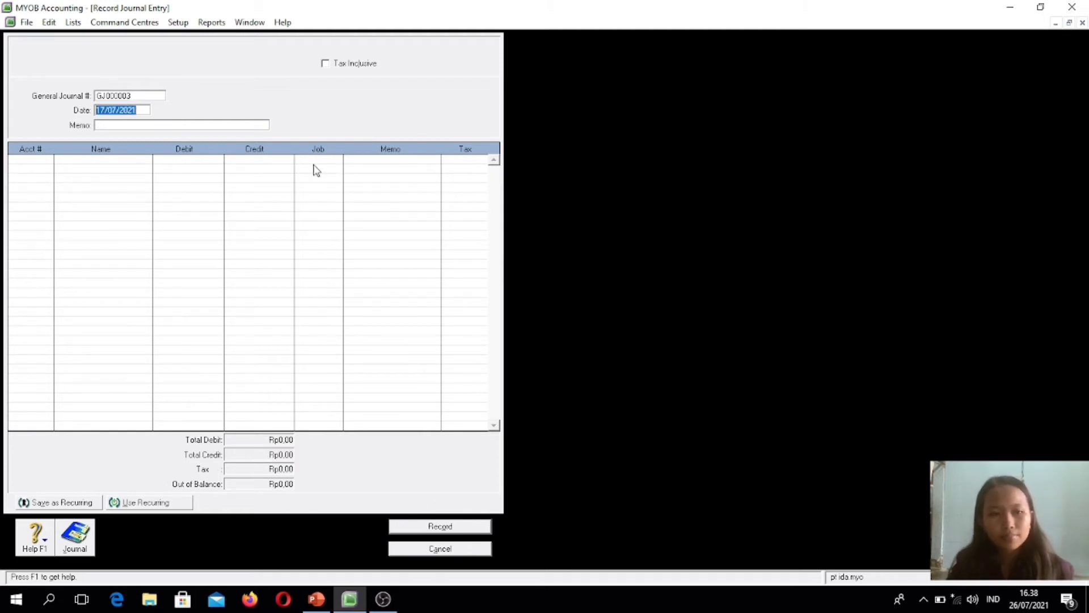
Check the next transaction on the PowerPoint slide and set the new MYOB journal entry's date to 19/07/2021.
click(306, 606)
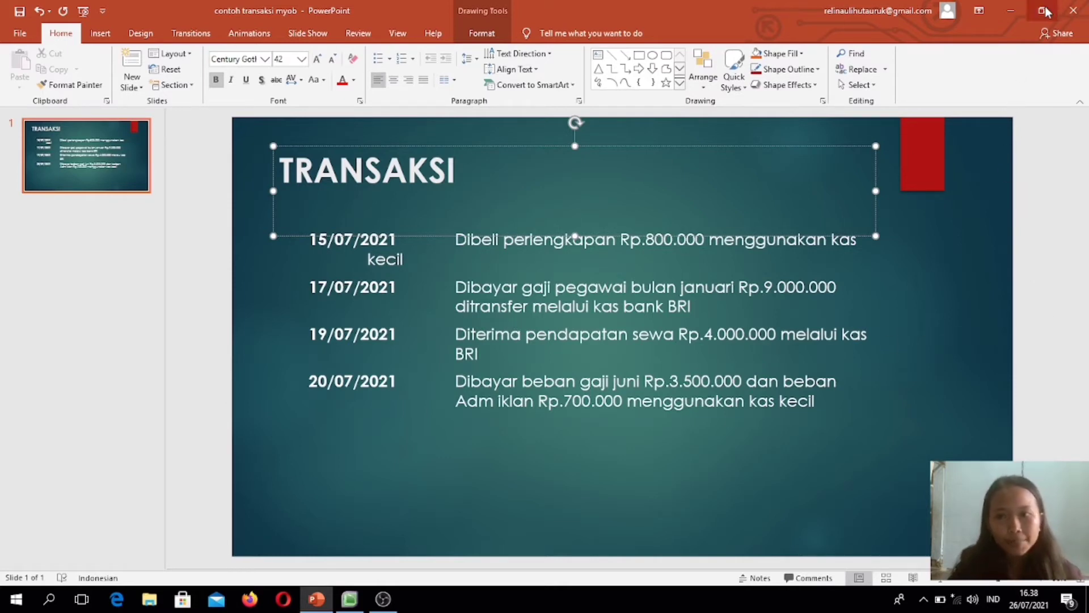
click(1010, 11)
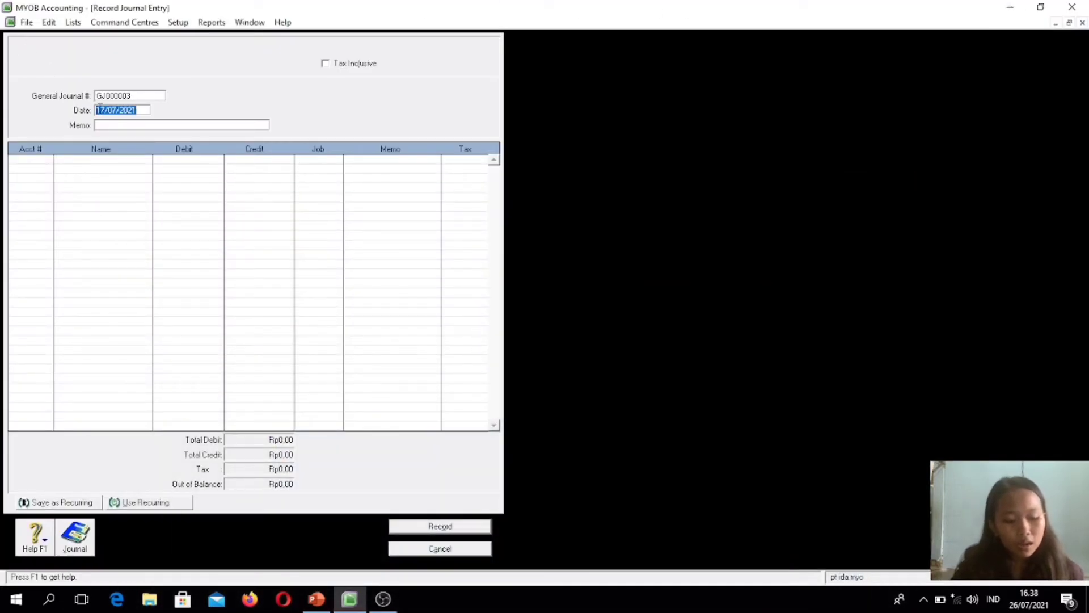
click(106, 111)
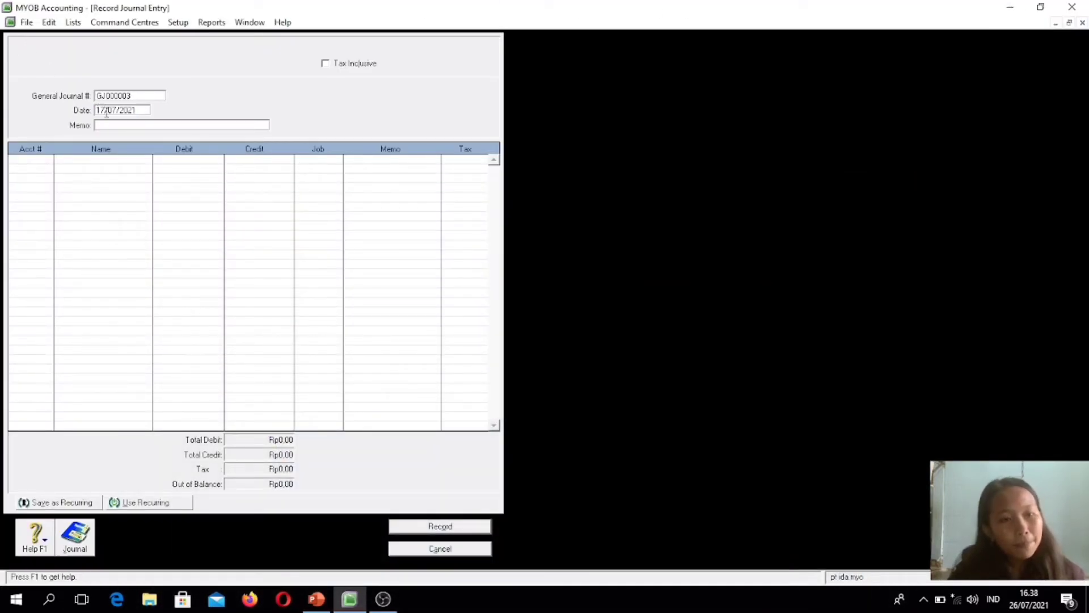
key(BackSpace)
text(9)
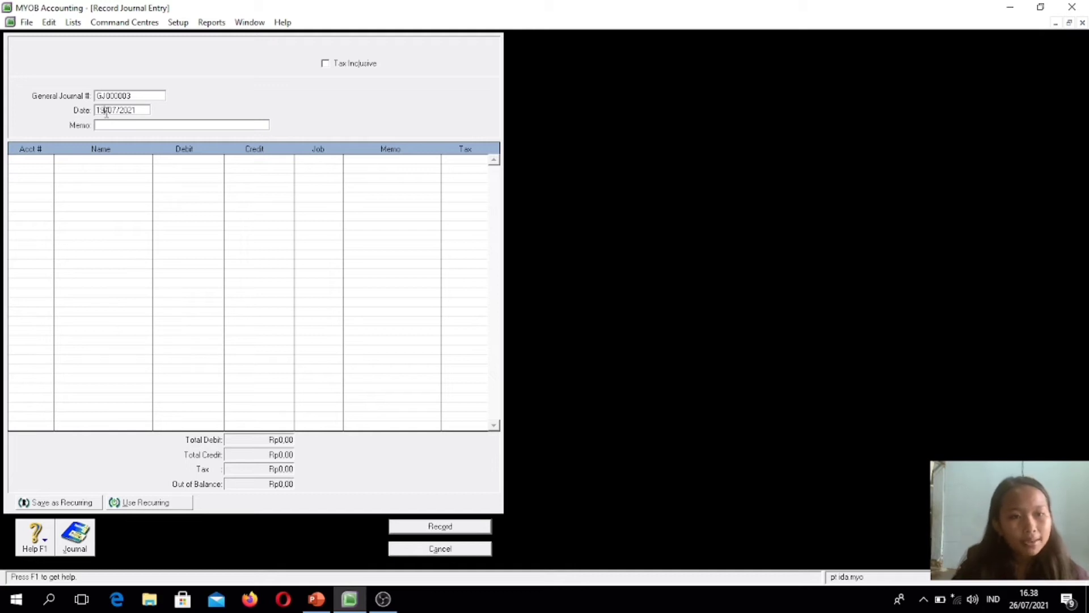
Enter the memo "penerimaan pendapatan" for the journal entry.
click(111, 125)
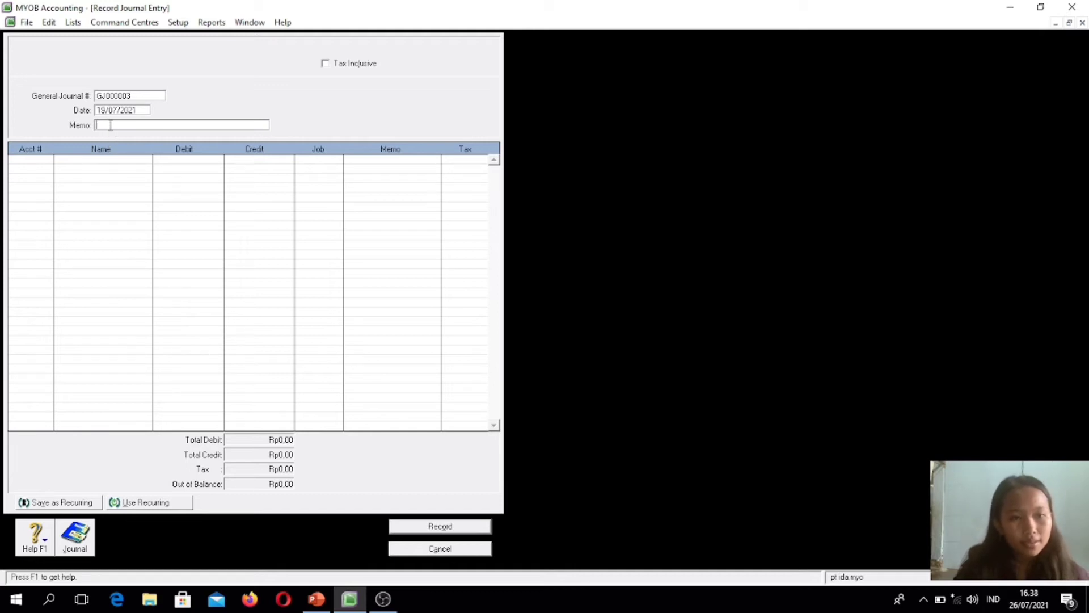
text(pene)
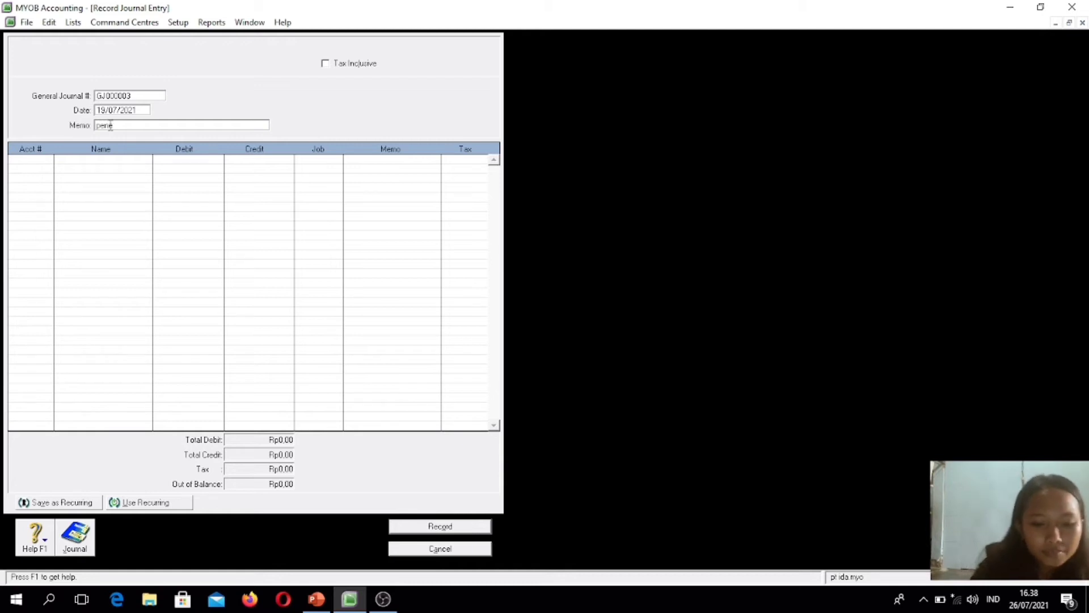
text(rim)
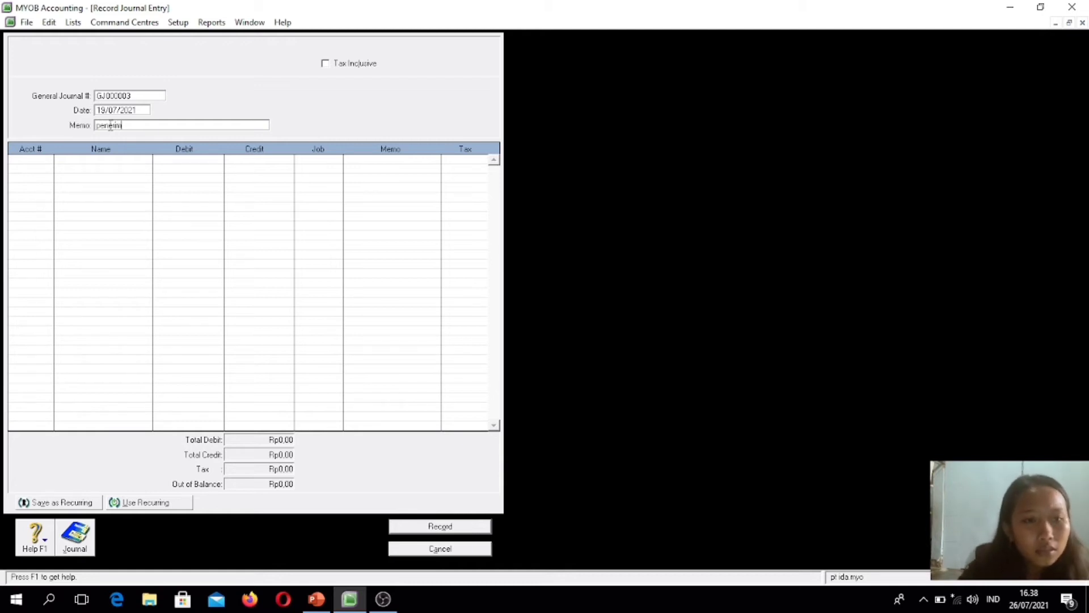
text(aan )
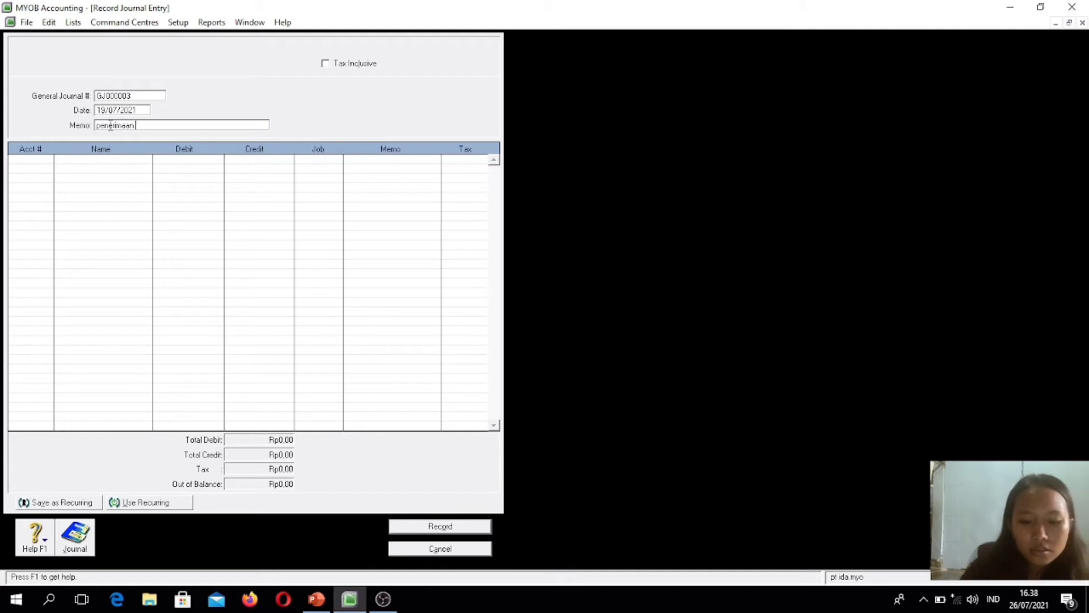
text(pendapa)
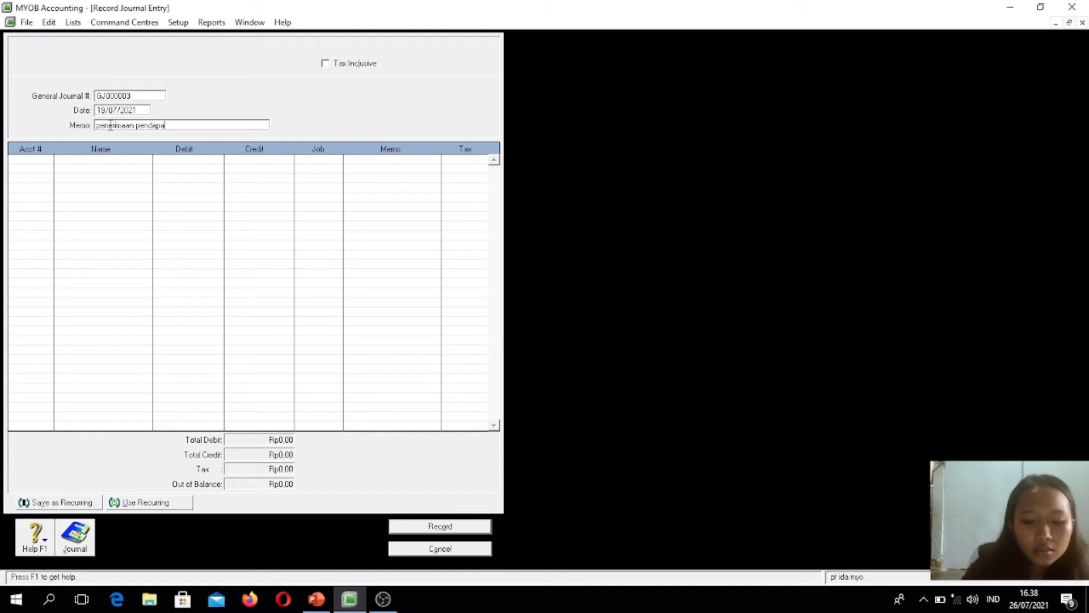
text(tan)
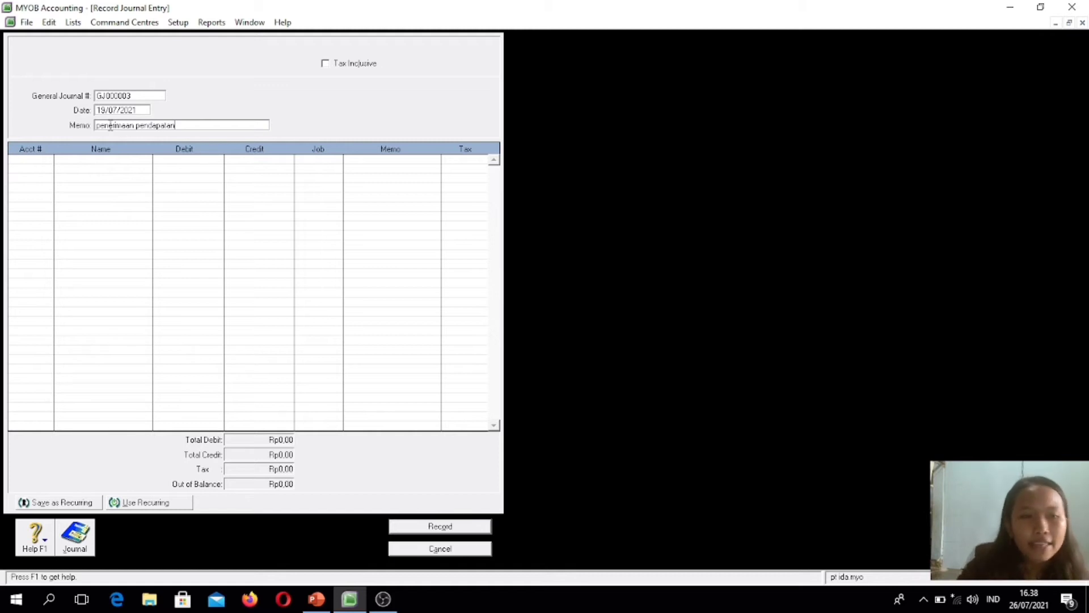
key(Tab)
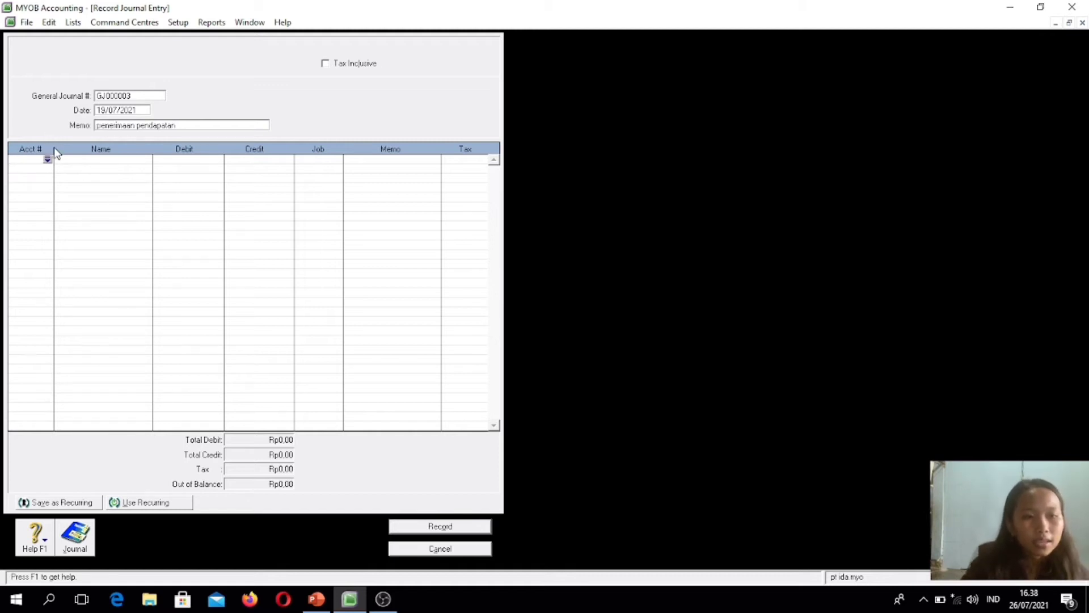
Select account 1-1107 kas bri for the first line of the journal entry.
click(48, 163)
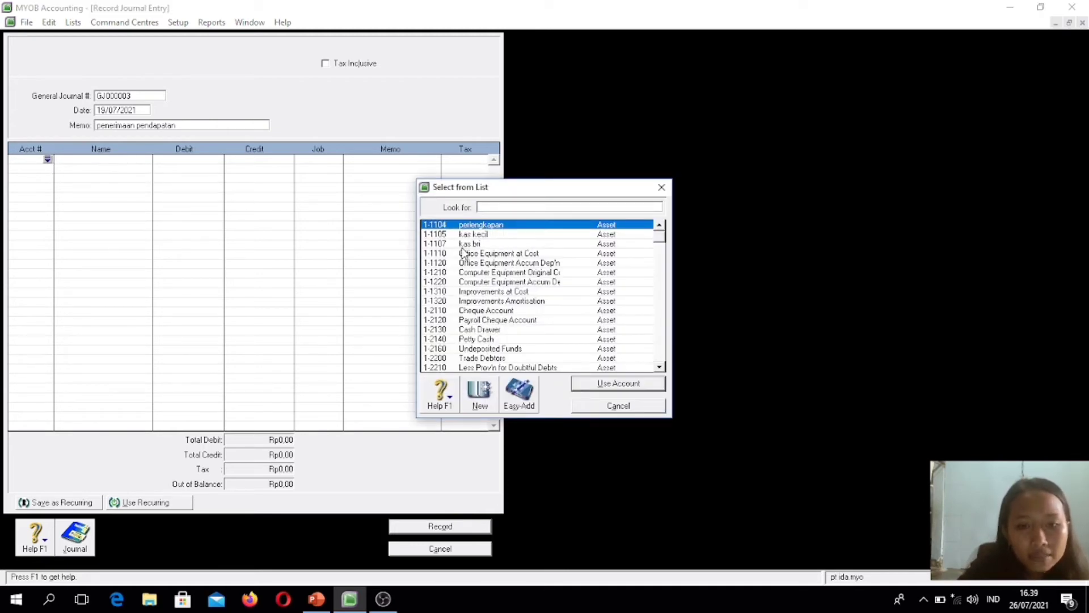
click(526, 244)
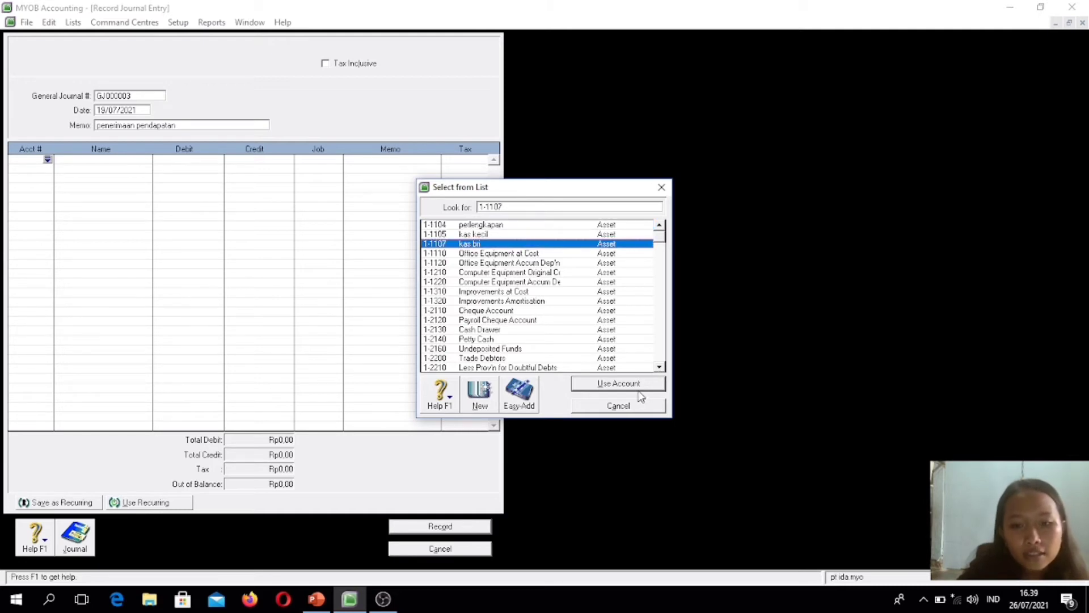
click(619, 384)
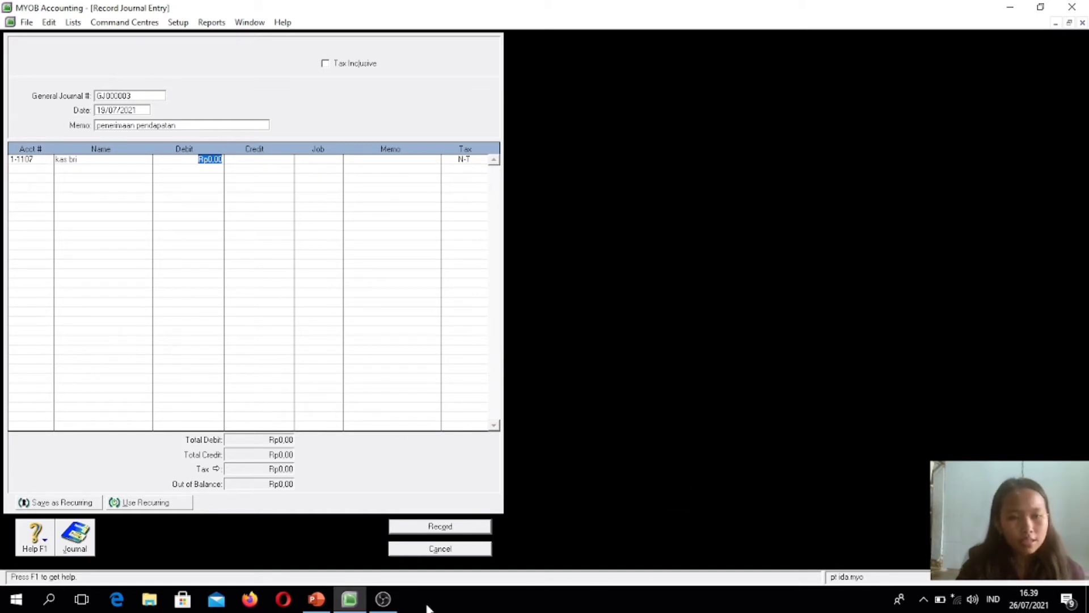
Check the rental income amount on the PowerPoint slide and enter a debit of 4000000 for kas bri in MYOB.
click(313, 599)
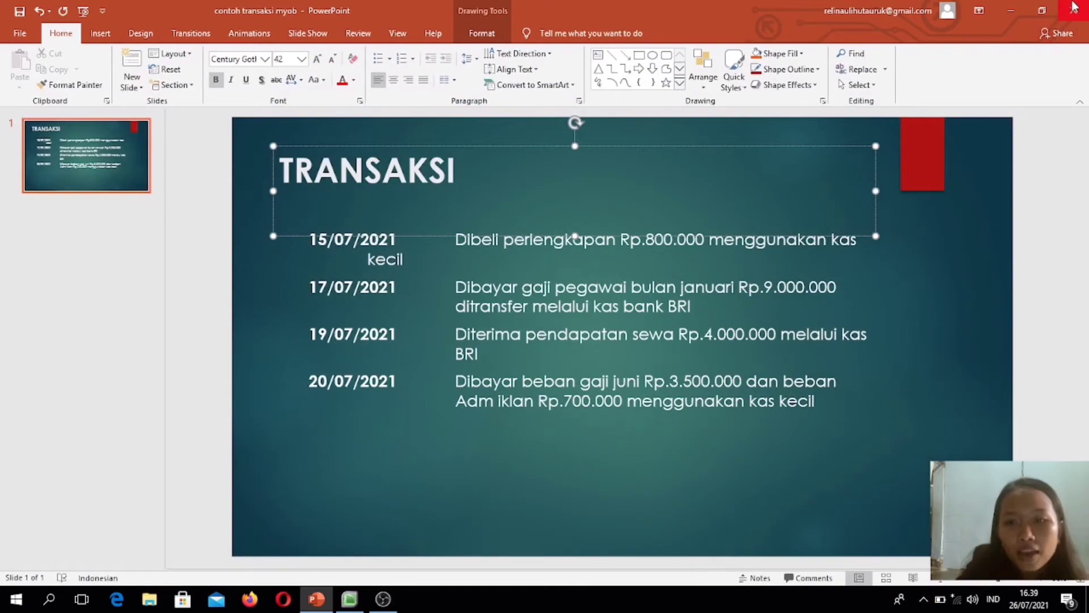
click(1010, 9)
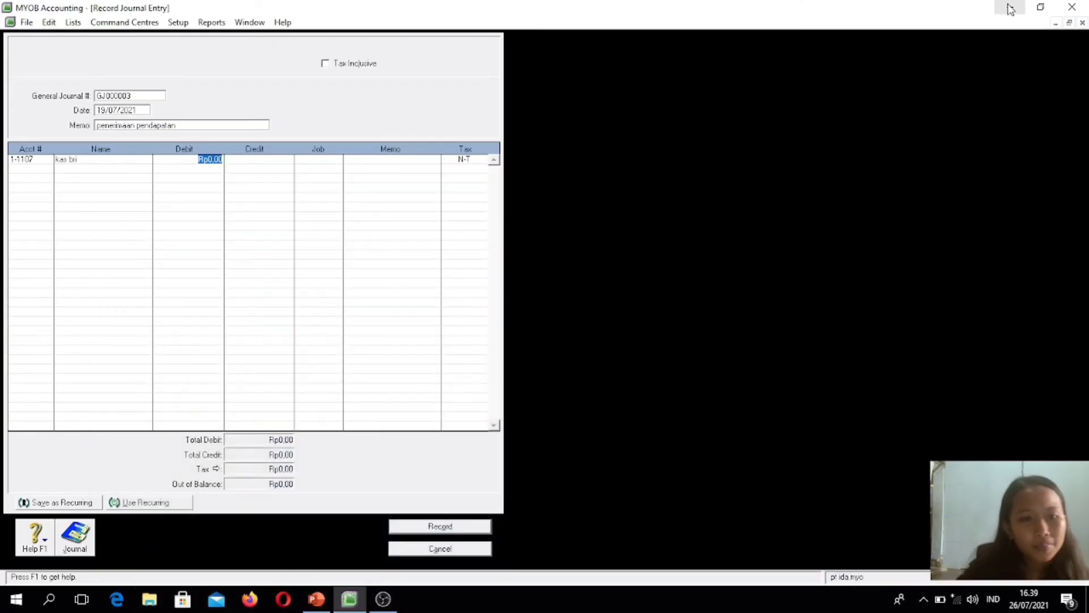
text(4)
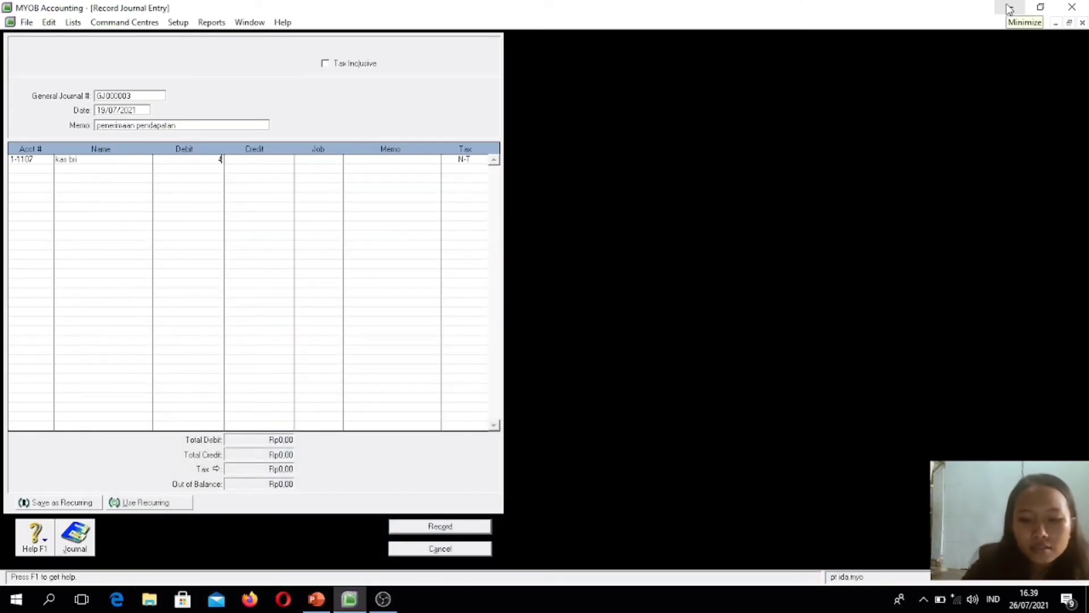
text(000000)
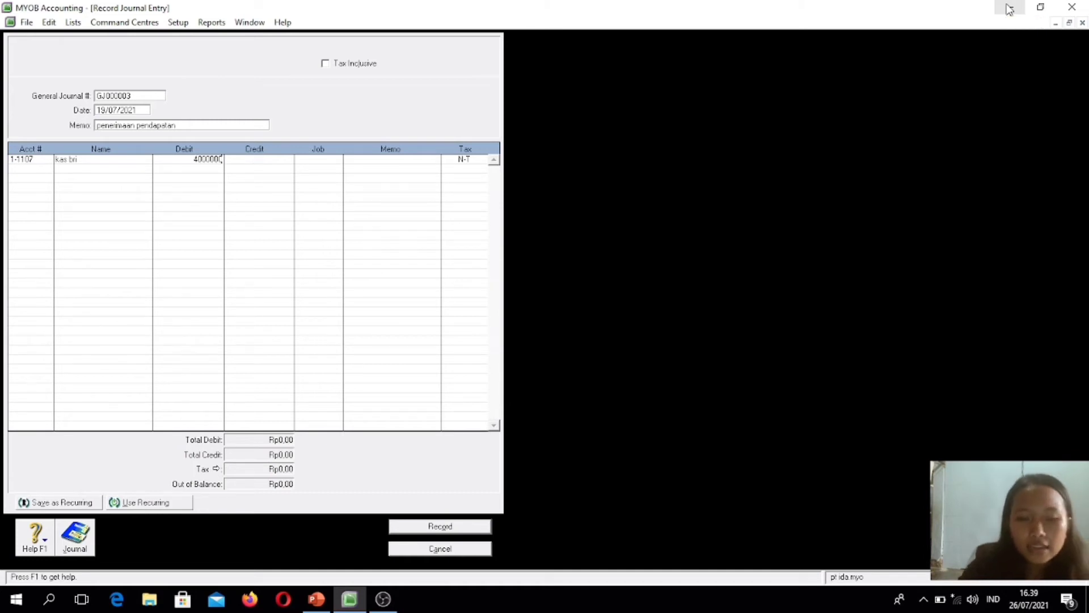
key(Return)
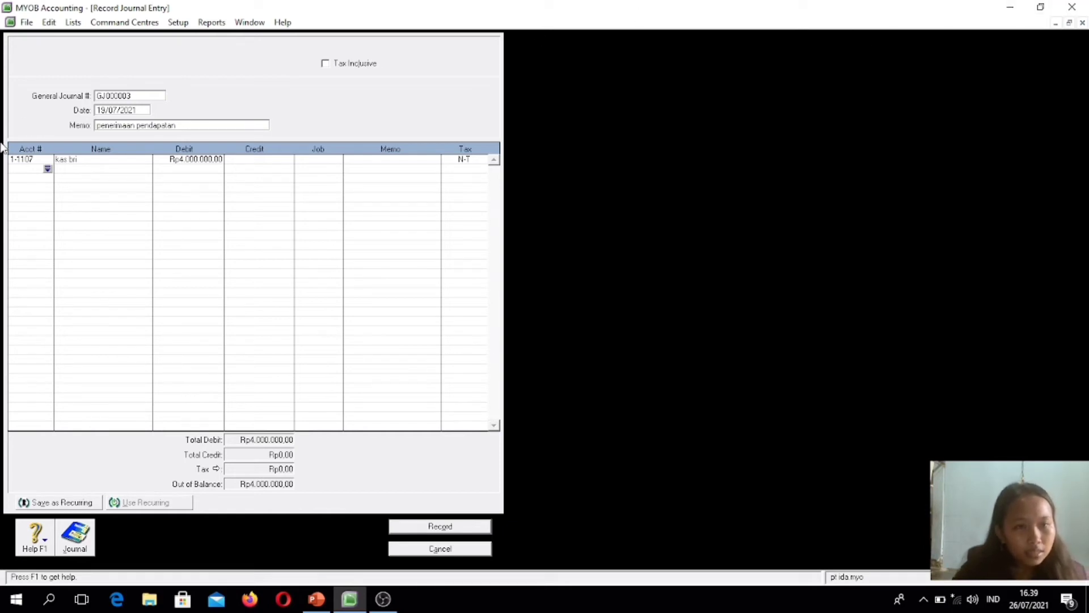
Start a new detail account of type Income with account number 4-1109 for the second line of the journal entry.
click(48, 169)
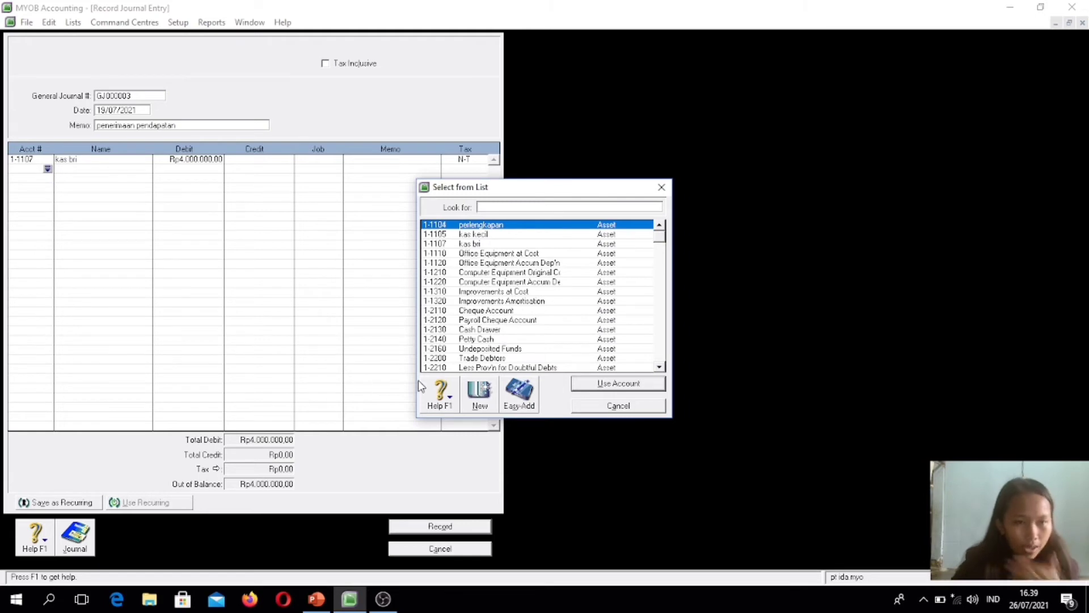
click(477, 403)
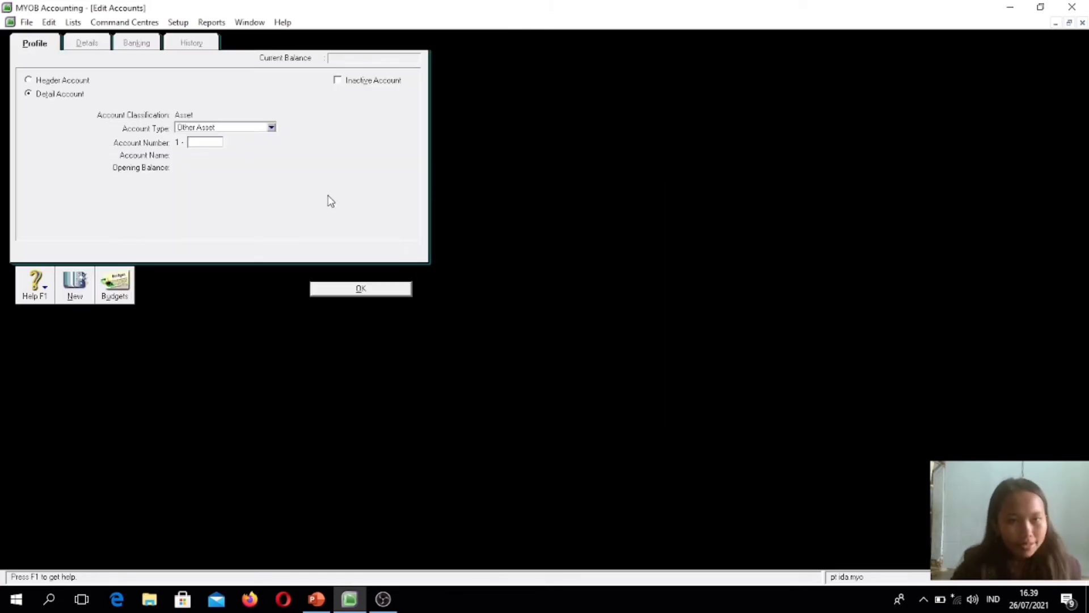
click(272, 128)
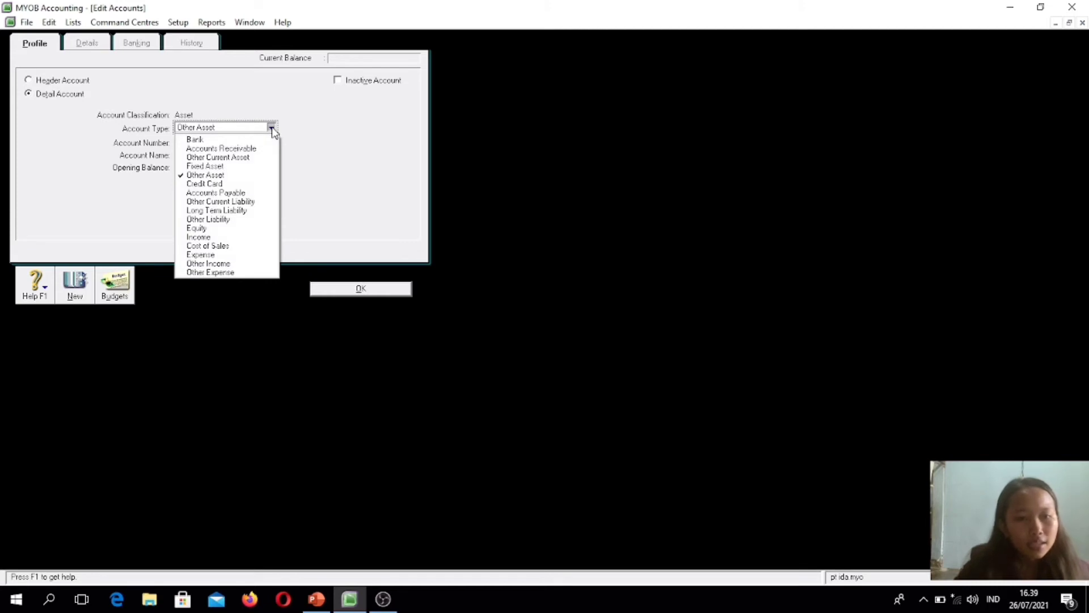
click(230, 237)
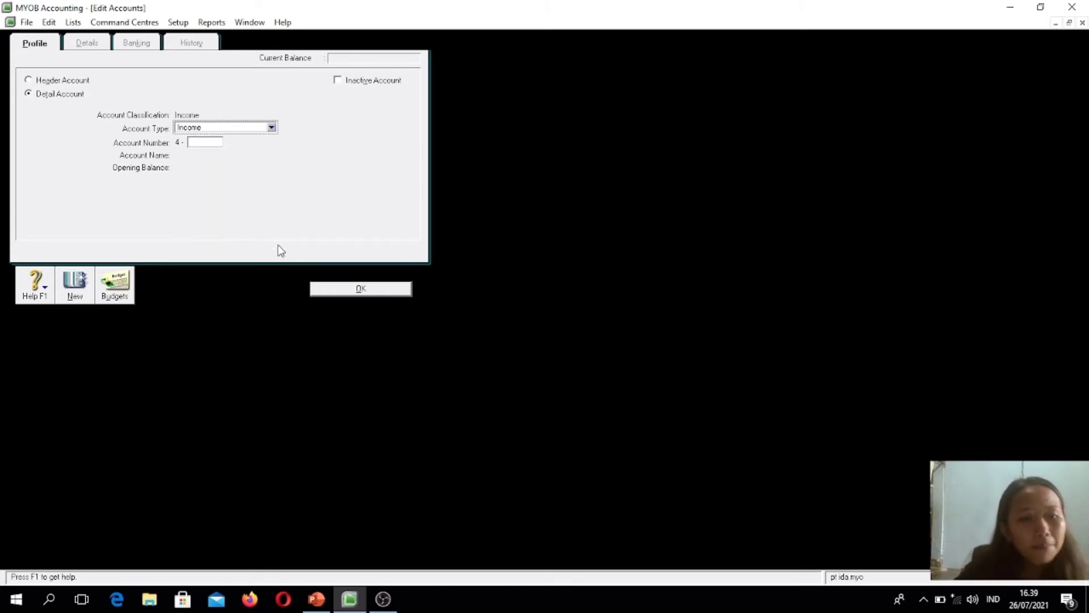
click(198, 142)
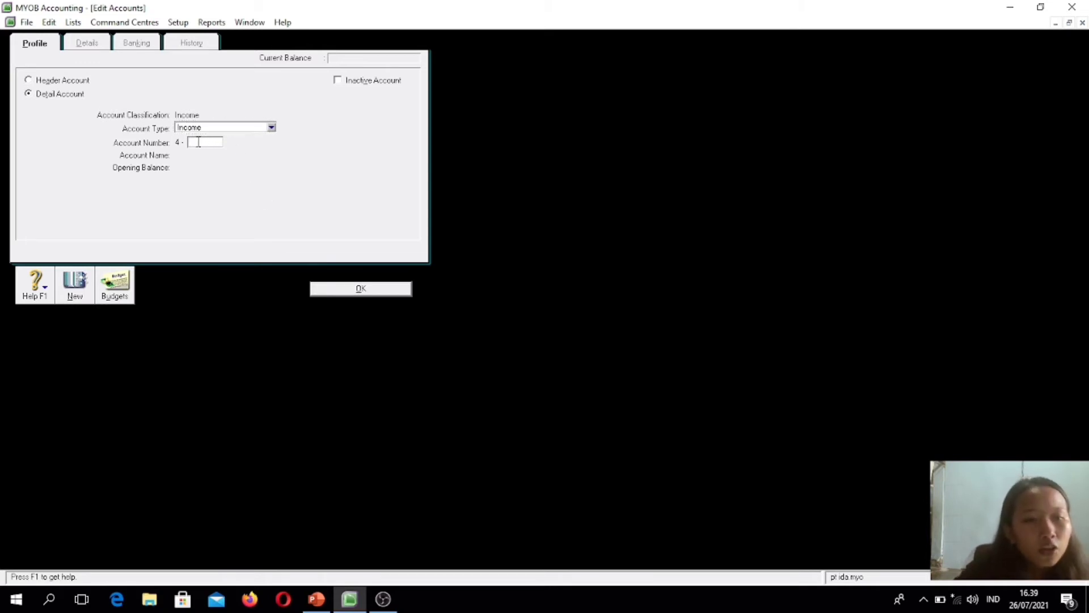
text(11)
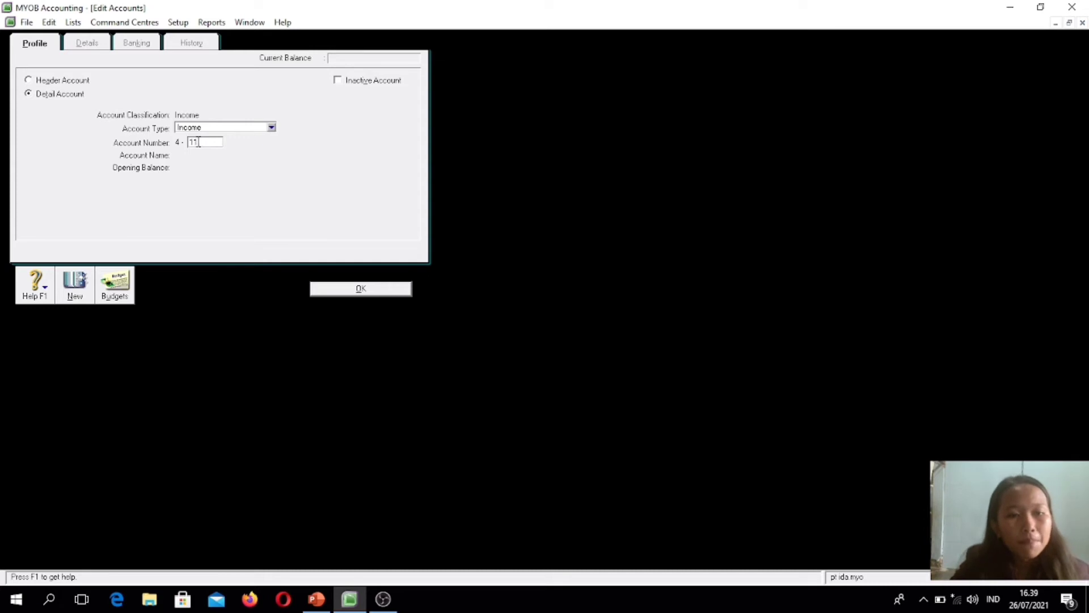
text(00)
key(Tab)
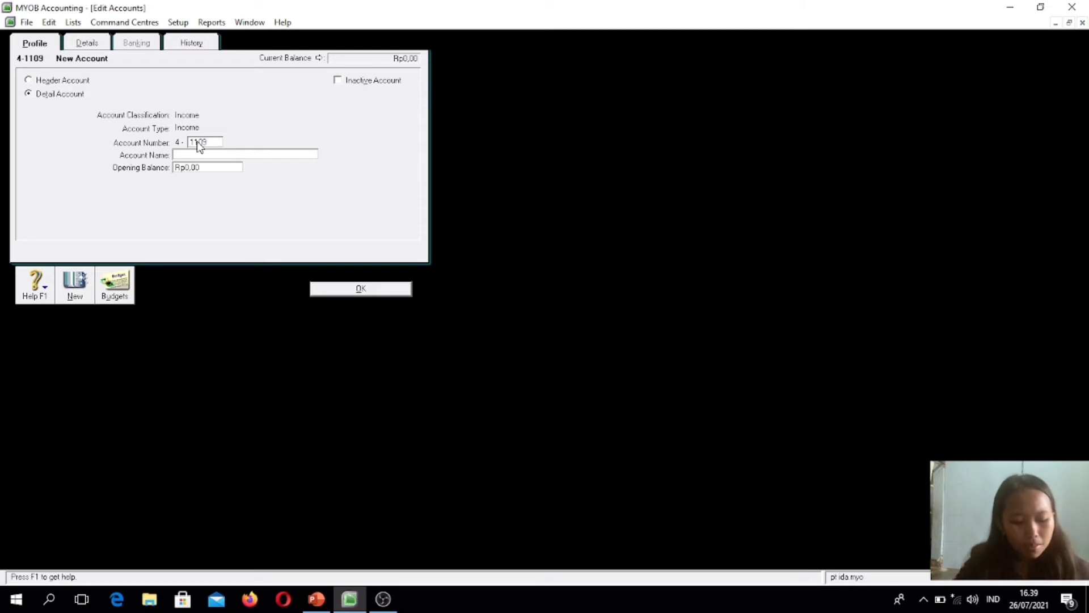
Name the new income account "pendapatan sewa" and save it.
text(pe)
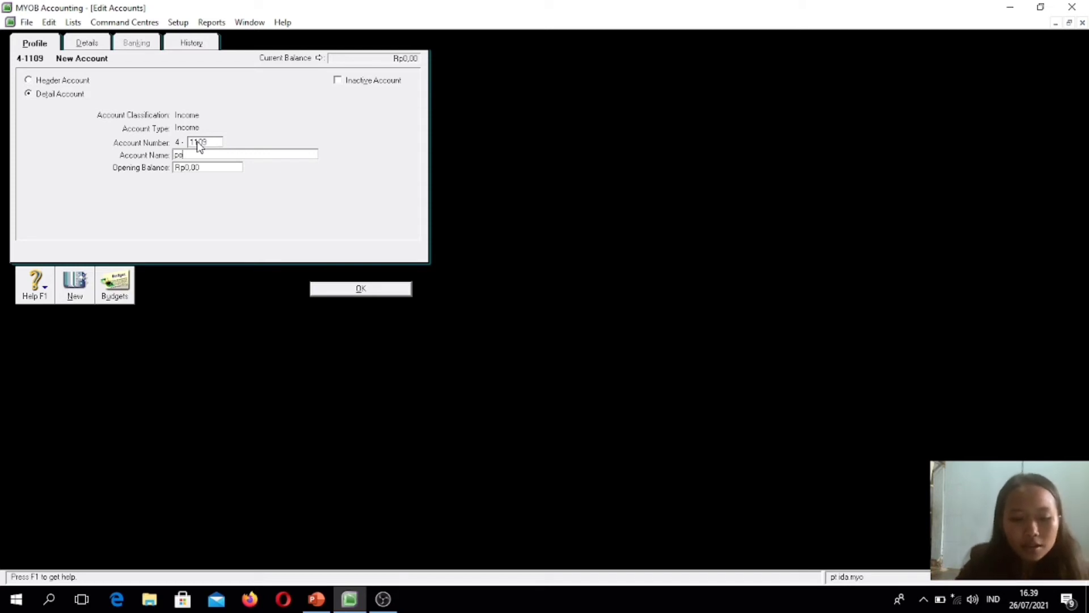
text(ndapata)
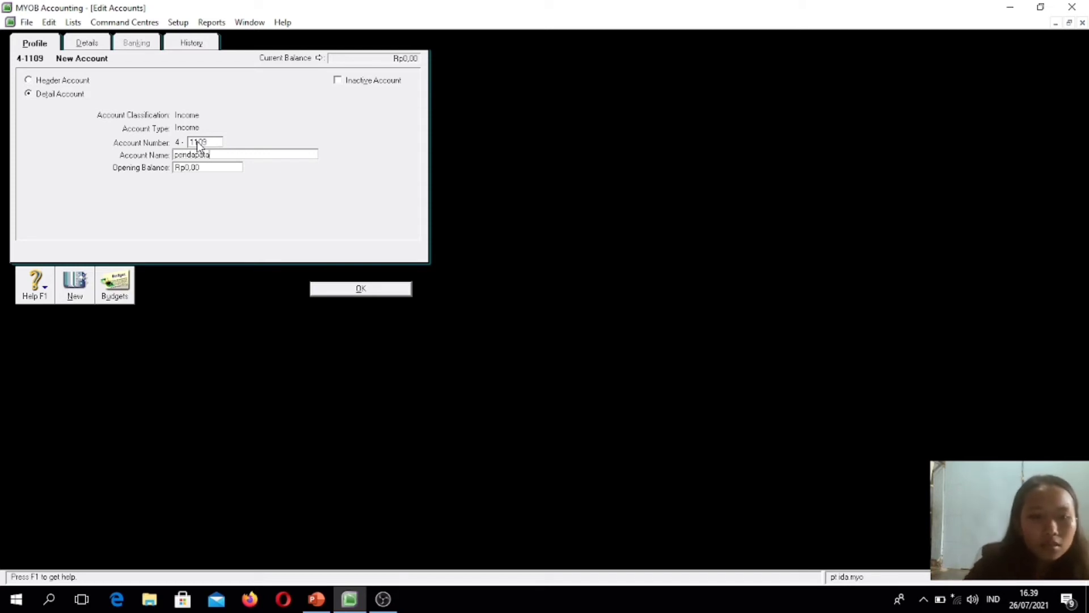
text(n sewa)
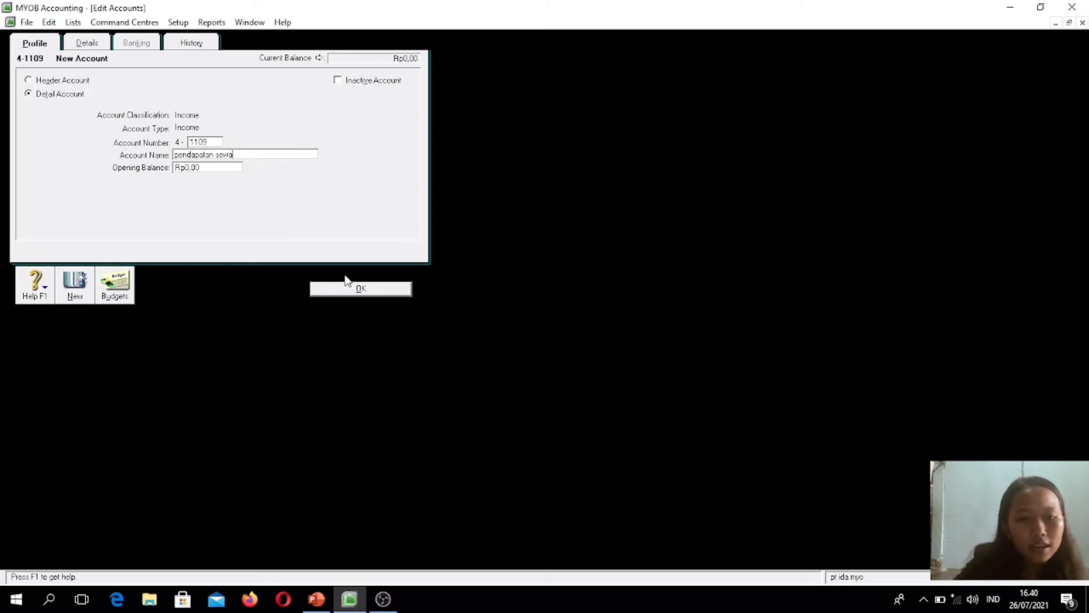
click(358, 290)
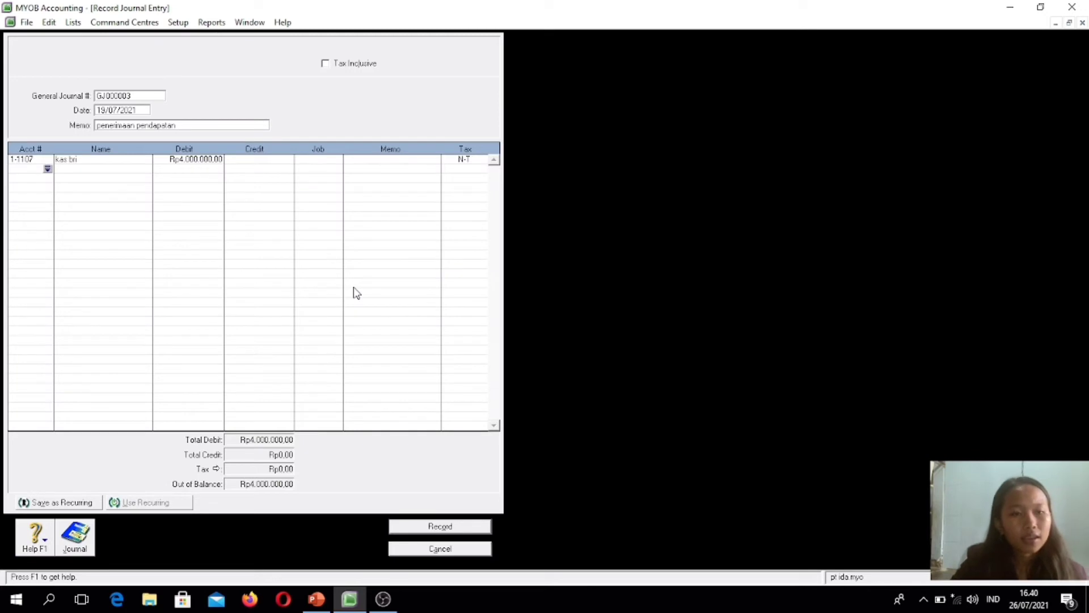
Select account 4-1109 pendapatan sewa for the second line of the journal entry.
click(47, 169)
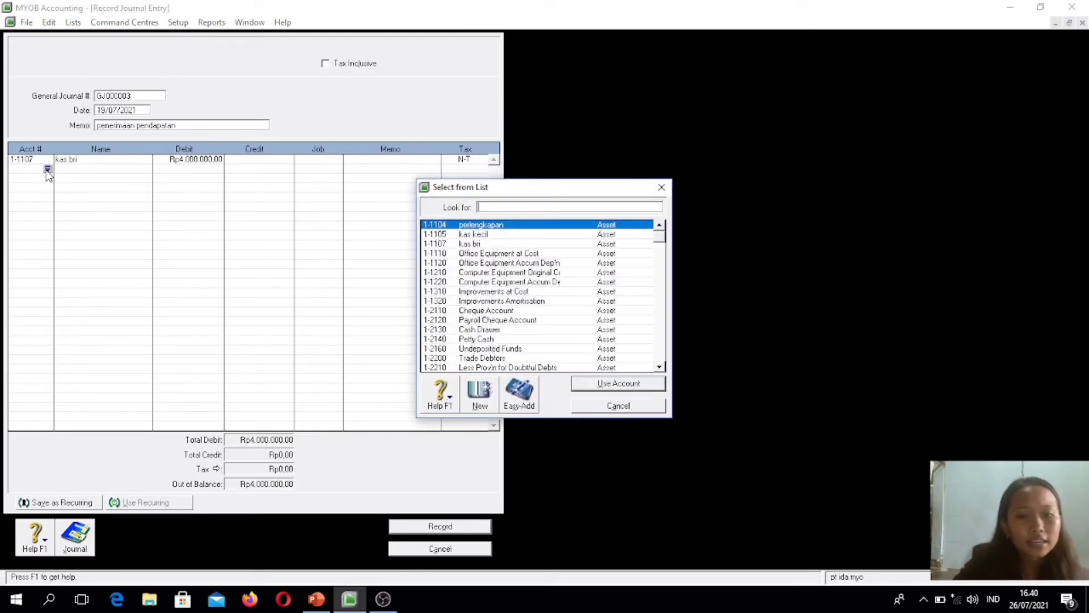
click(660, 368)
click(660, 368)
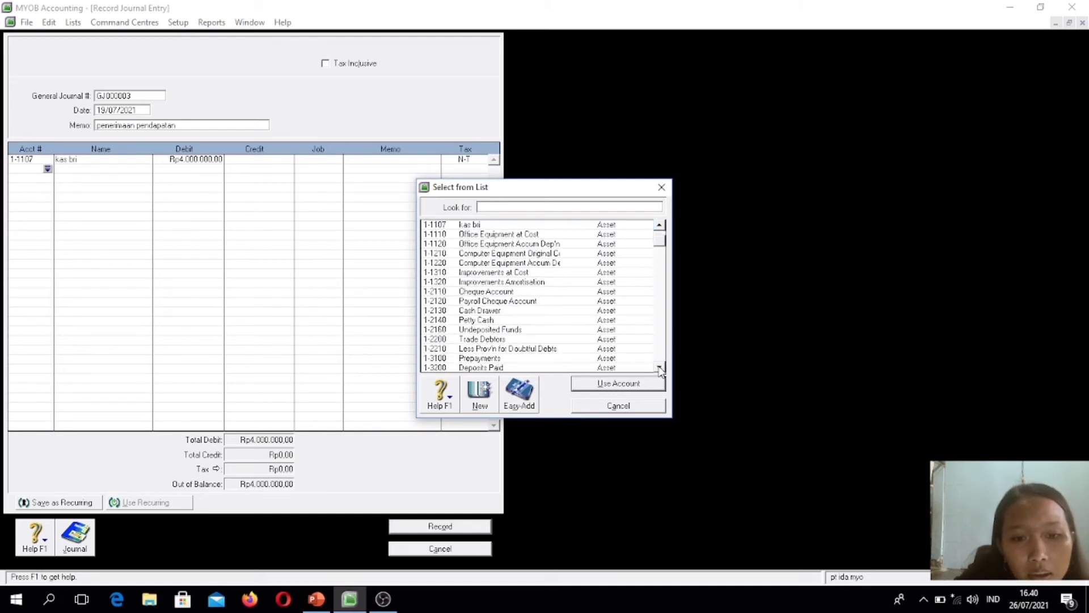
click(660, 368)
click(660, 368)
click(660, 368)
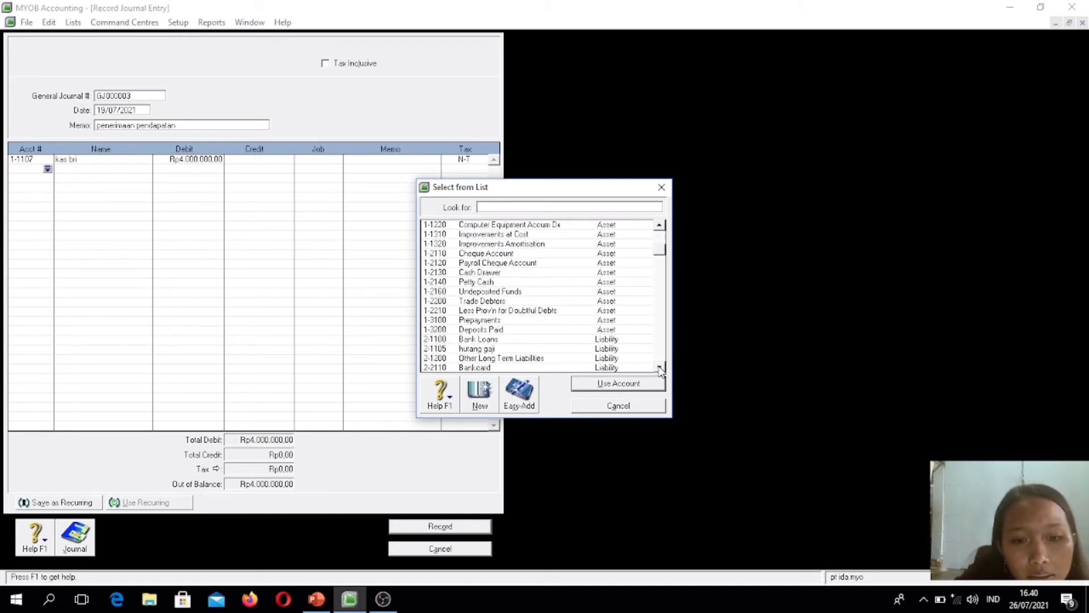
click(659, 368)
click(660, 368)
click(660, 369)
click(659, 368)
click(660, 368)
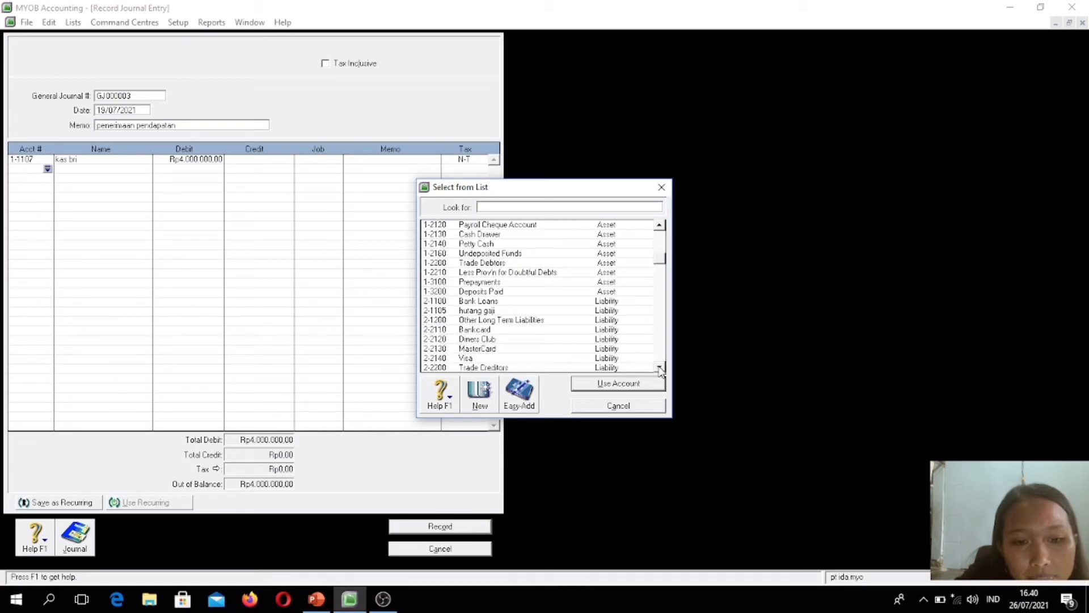
click(659, 368)
click(660, 368)
click(660, 368)
click(660, 368)
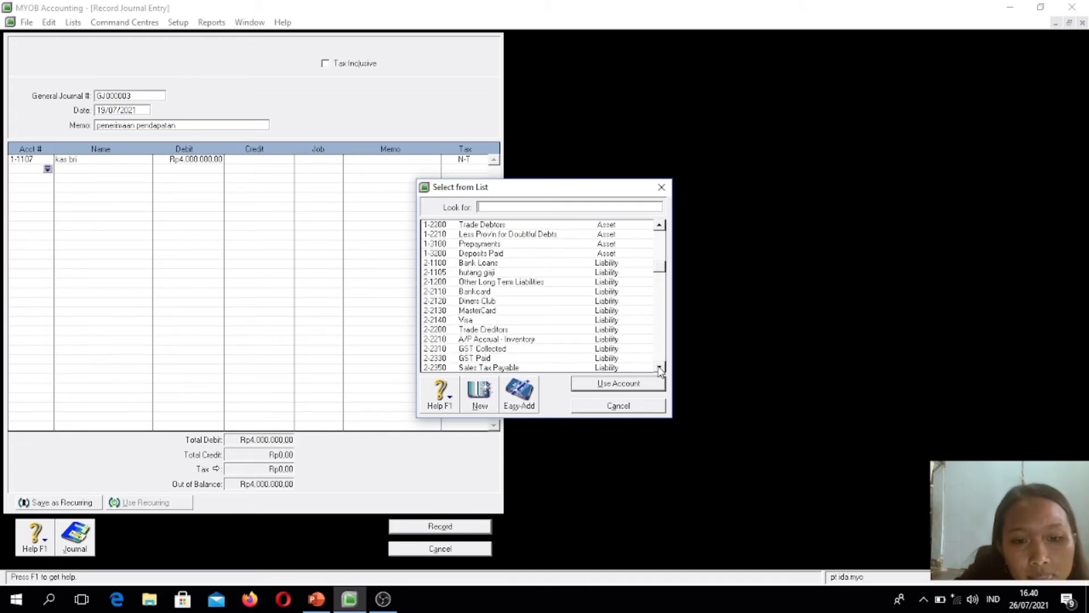
click(659, 368)
click(660, 368)
click(659, 369)
click(660, 368)
click(660, 368)
click(660, 368)
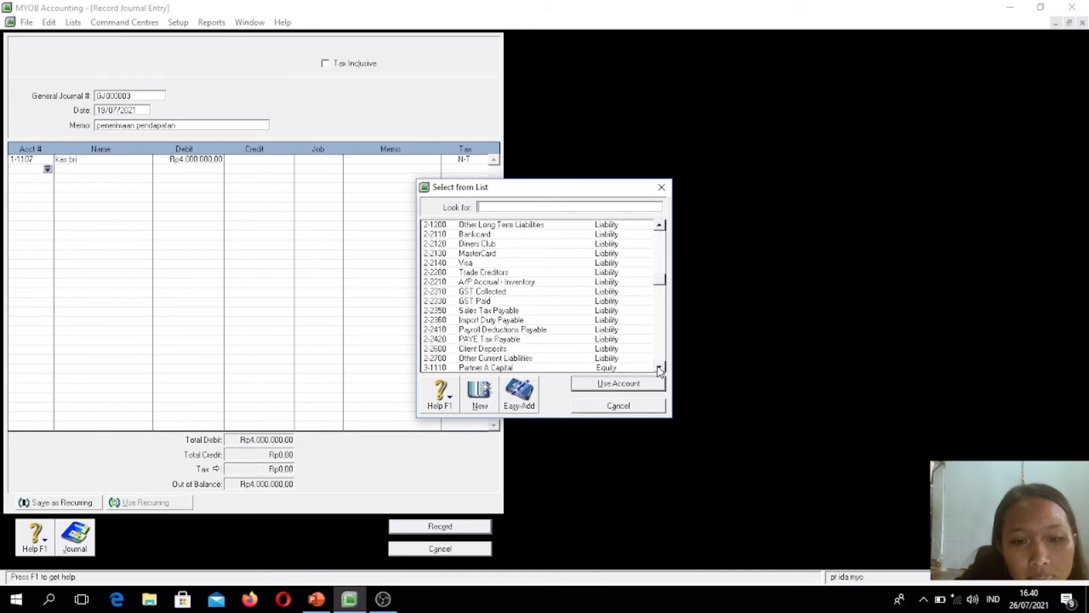
click(660, 368)
click(659, 368)
click(660, 368)
click(660, 368)
click(659, 368)
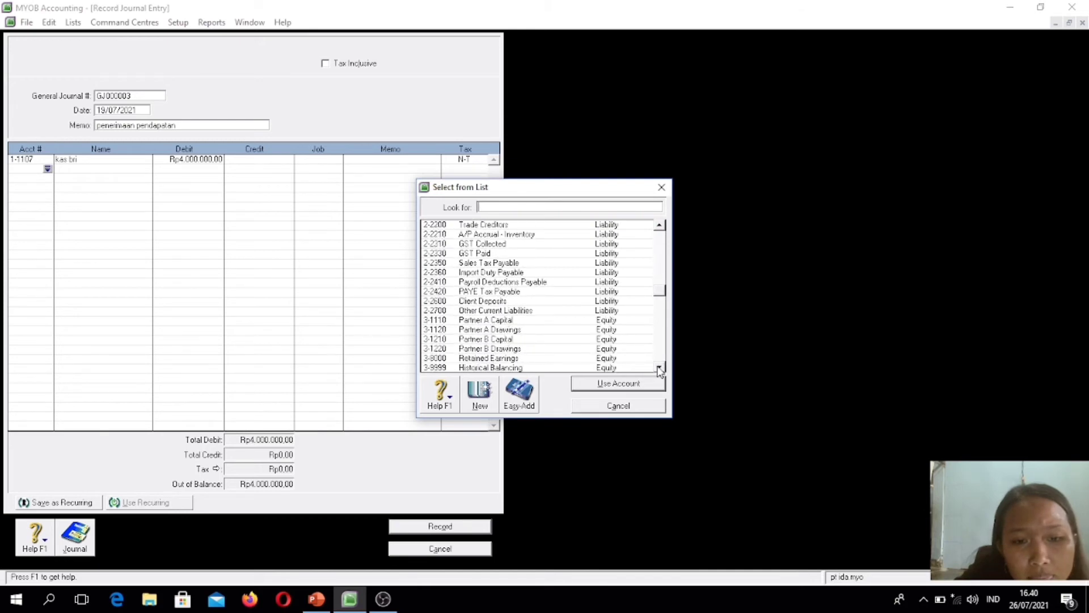
click(659, 369)
click(659, 368)
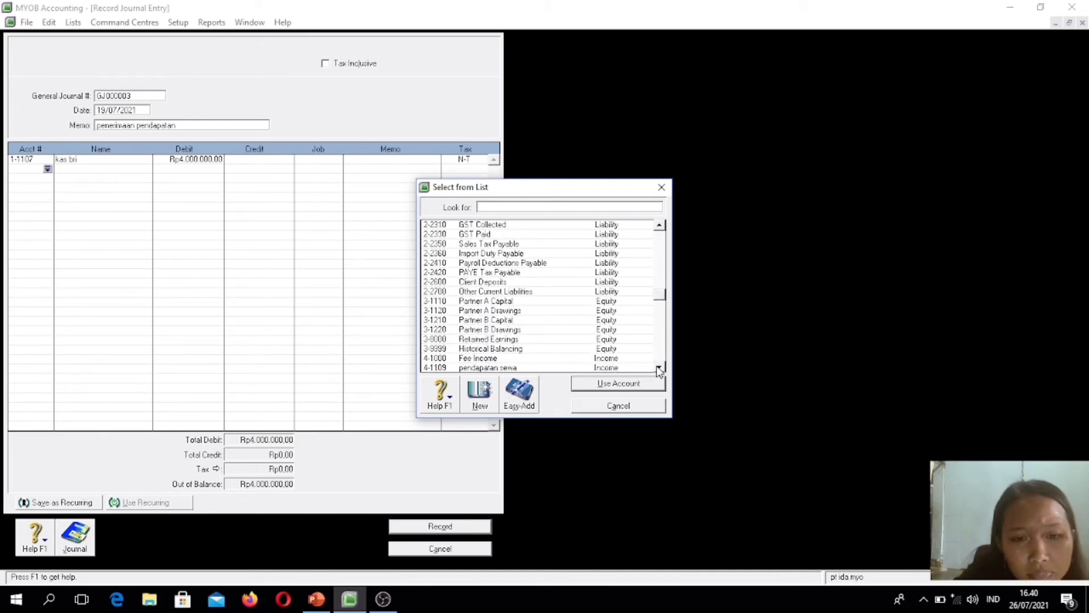
click(659, 368)
click(659, 368)
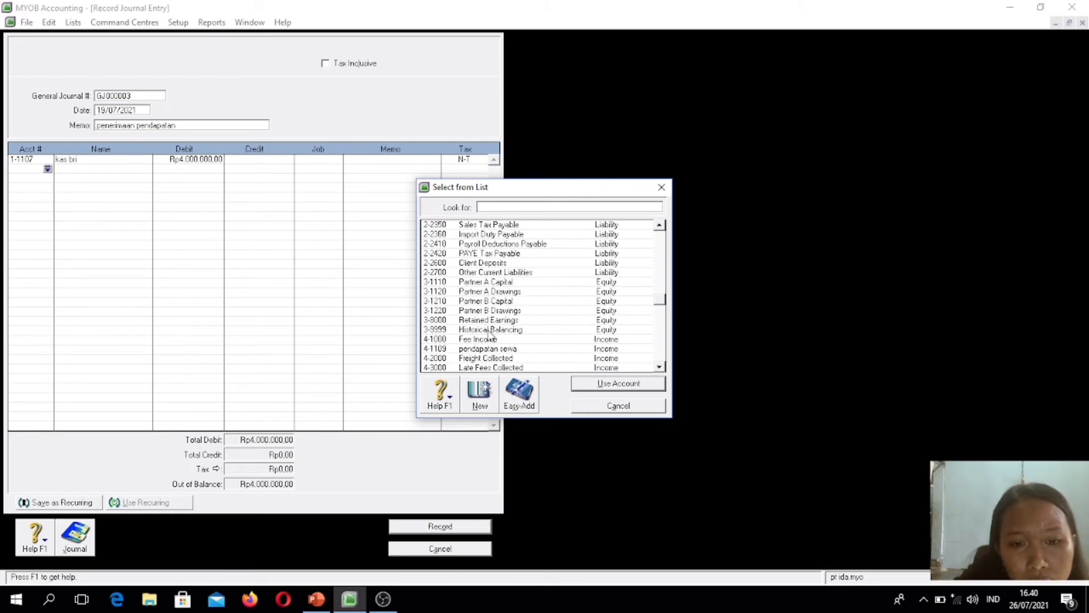
click(496, 347)
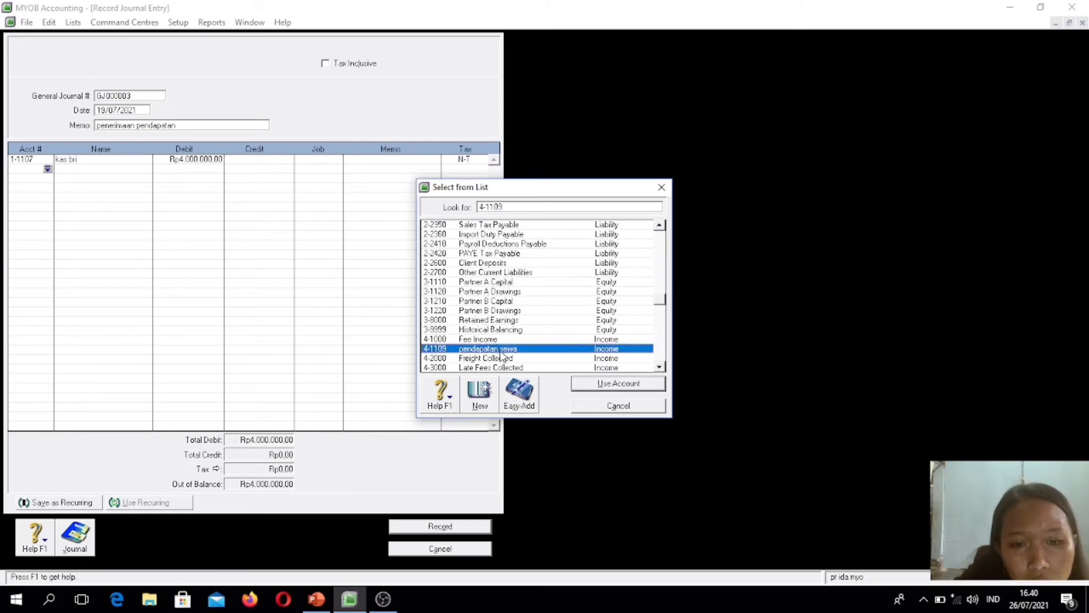
click(603, 385)
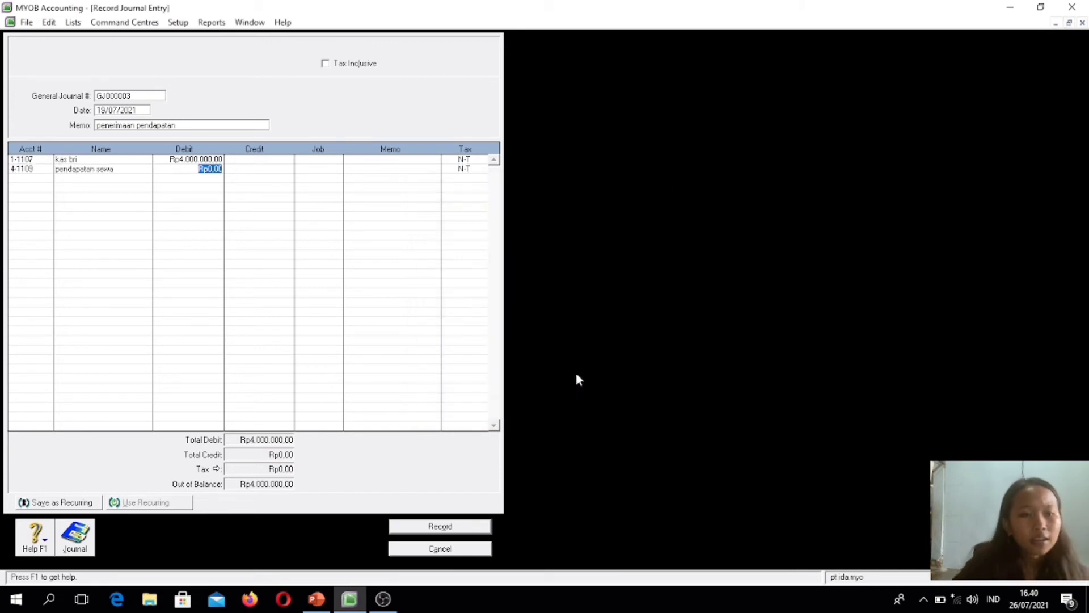
Credit pendapatan sewa with Rp4.000.000,00 and record the journal entry.
key(Tab)
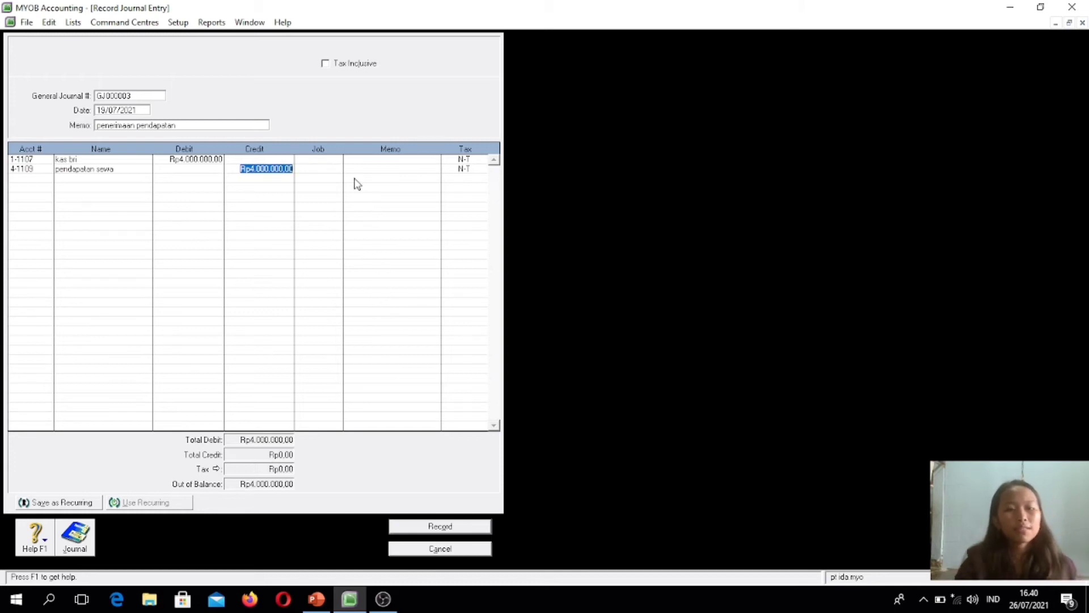
click(326, 169)
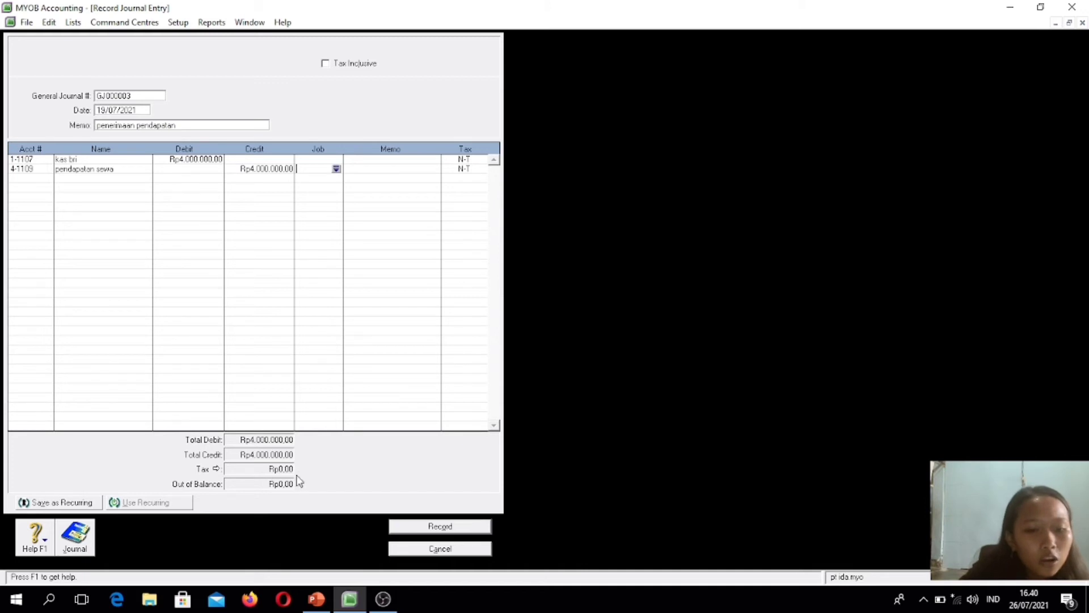
click(408, 527)
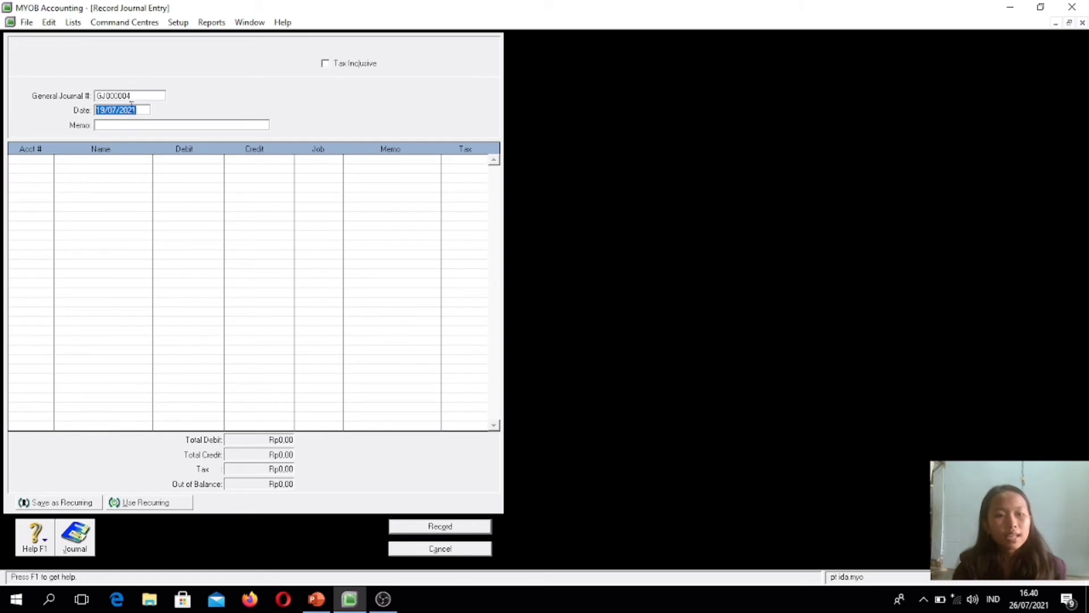
Set the new journal entry's date to 20/07/2021.
click(105, 109)
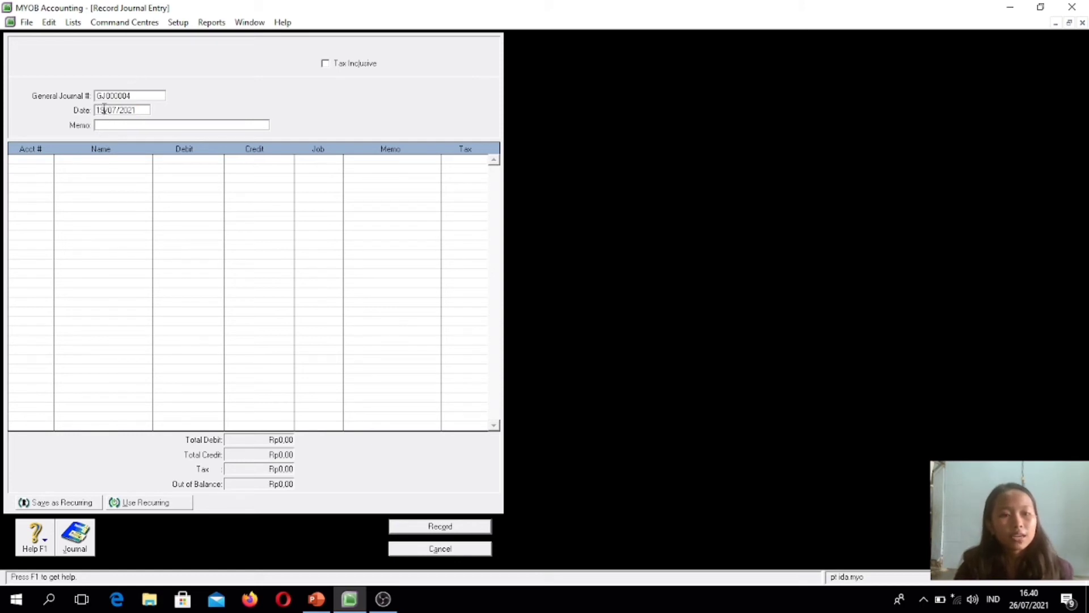
key(BackSpace)
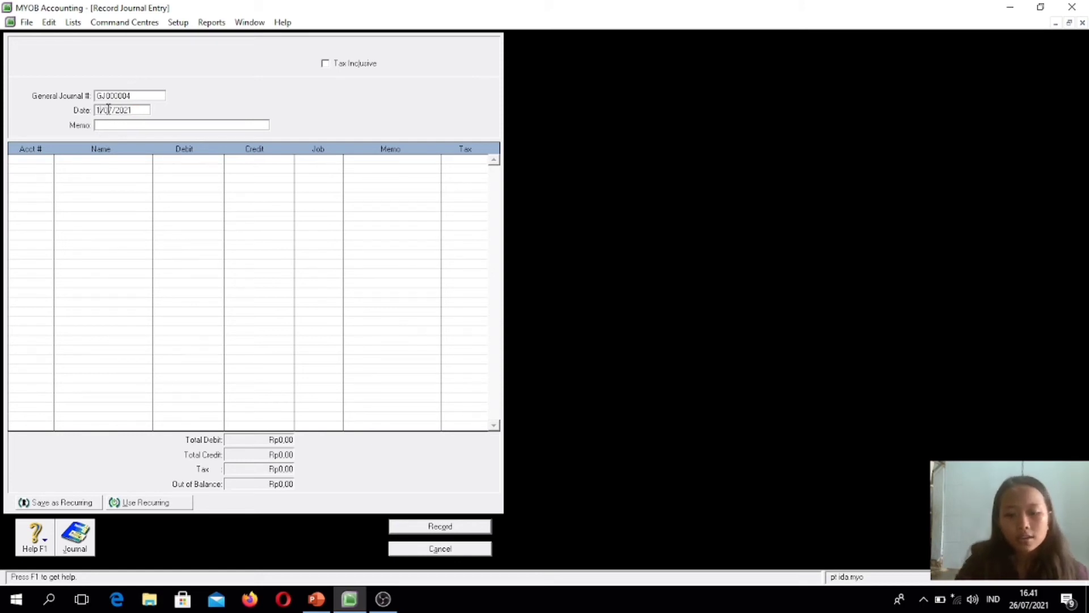
key(BackSpace)
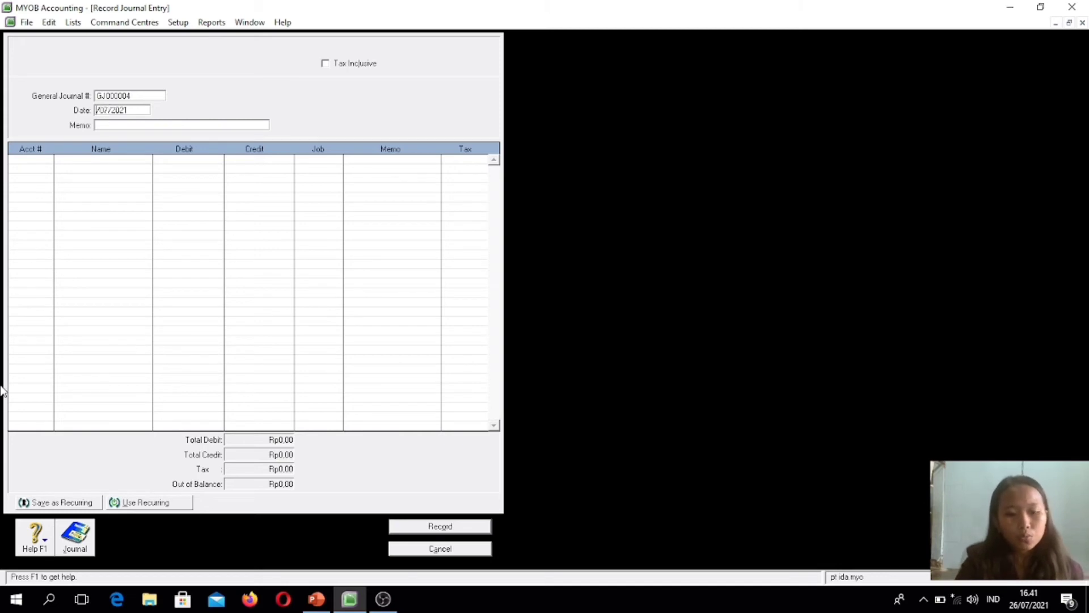
text(2)
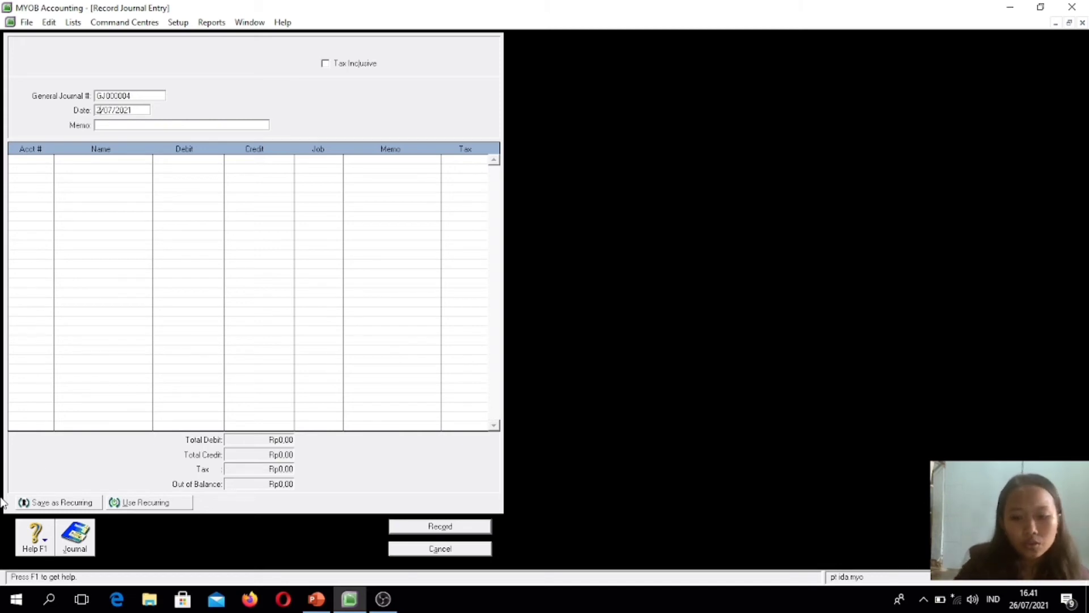
text(0)
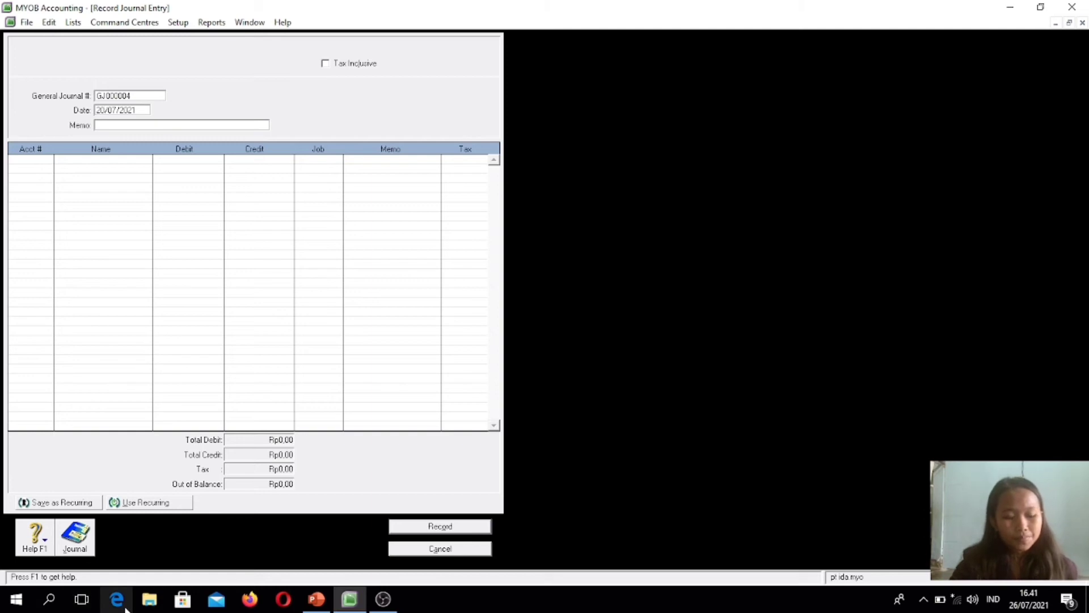
Check the 20/07/2021 transaction on the PowerPoint slide and enter "pembayaran beban" as the MYOB journal entry's memo.
click(316, 599)
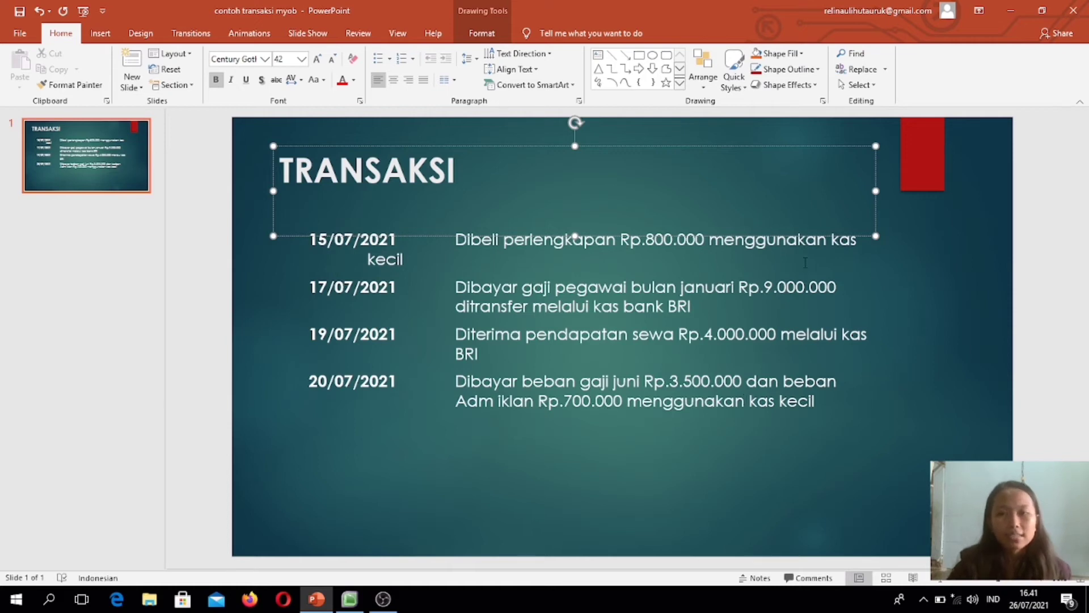
click(1013, 11)
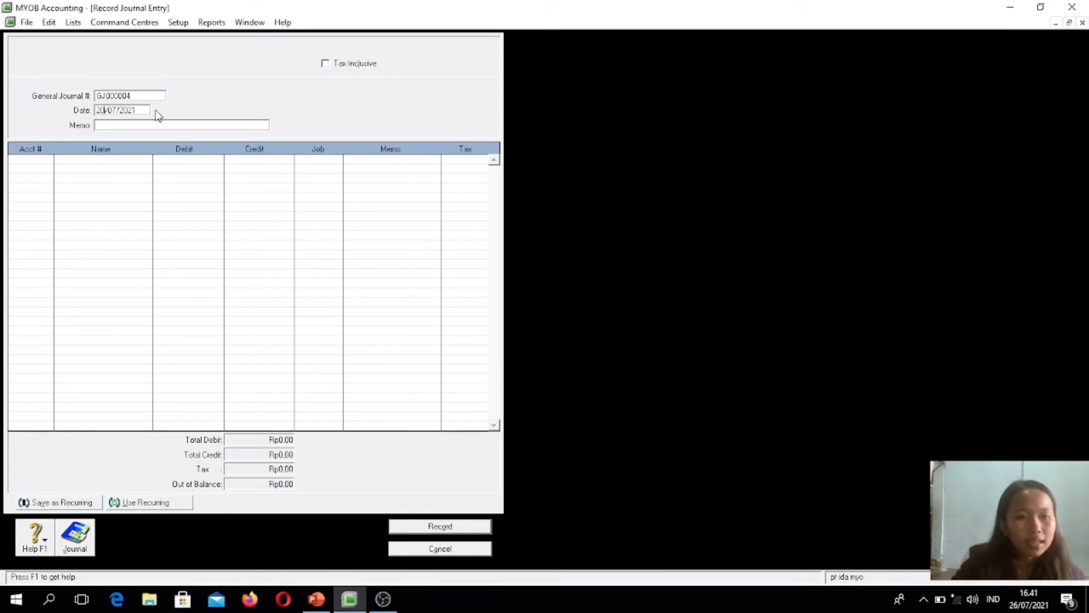
click(105, 123)
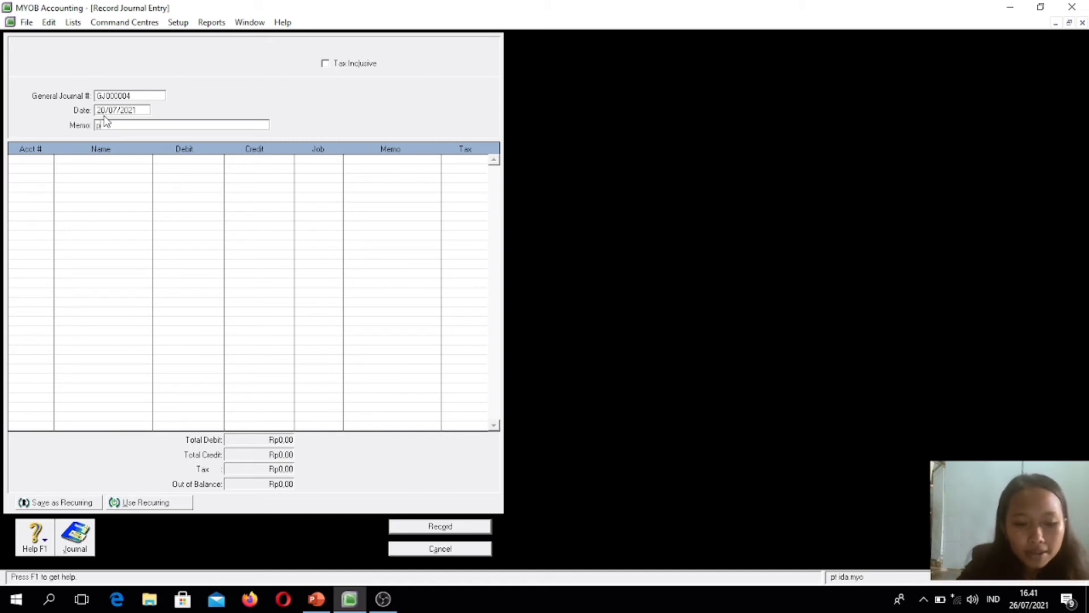
text(pembay)
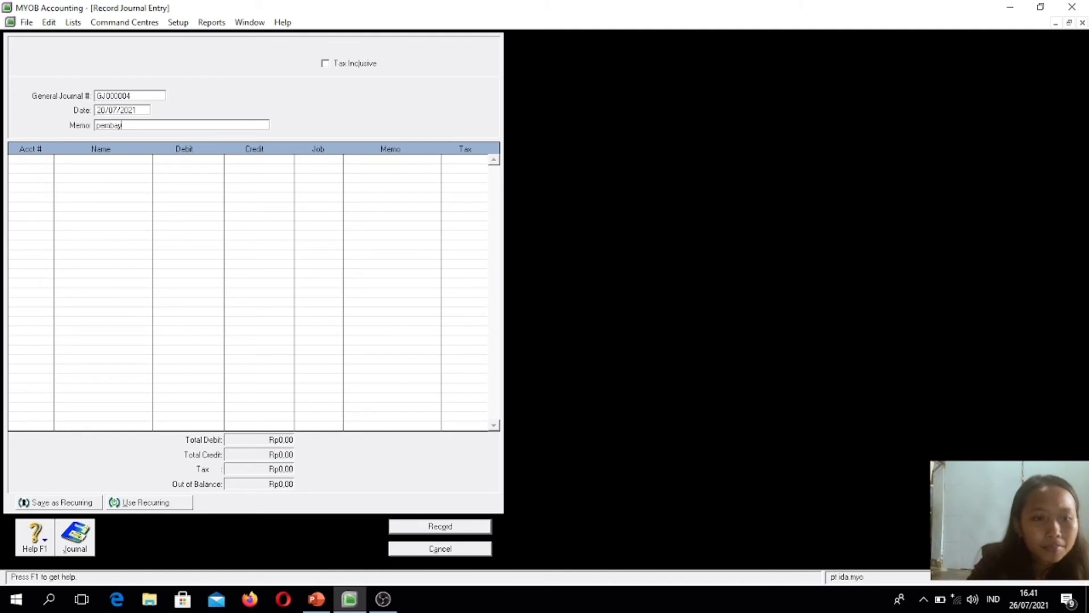
text(aran b)
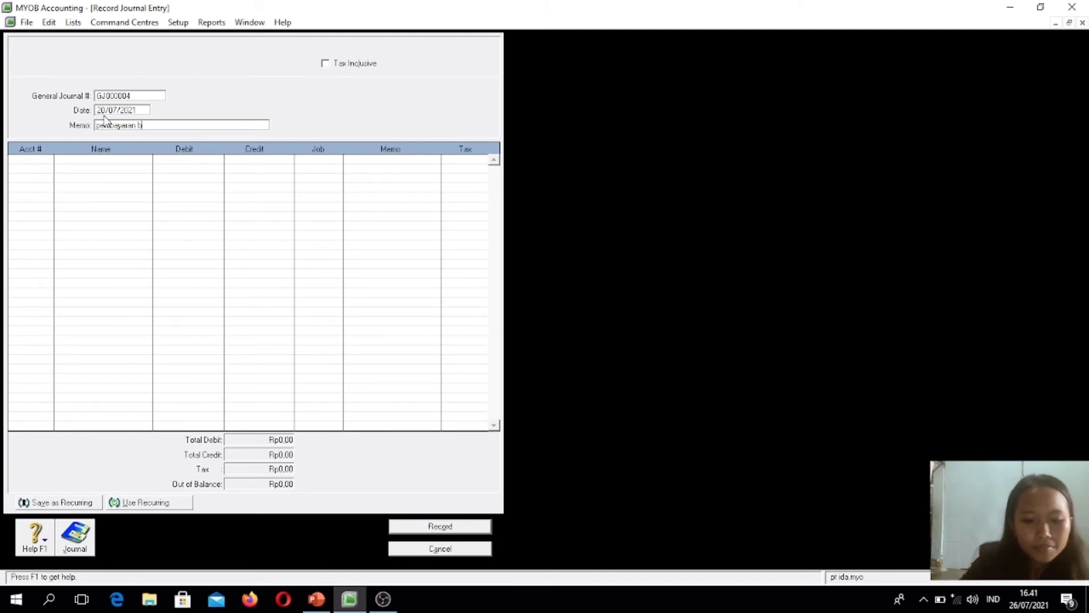
text(el)
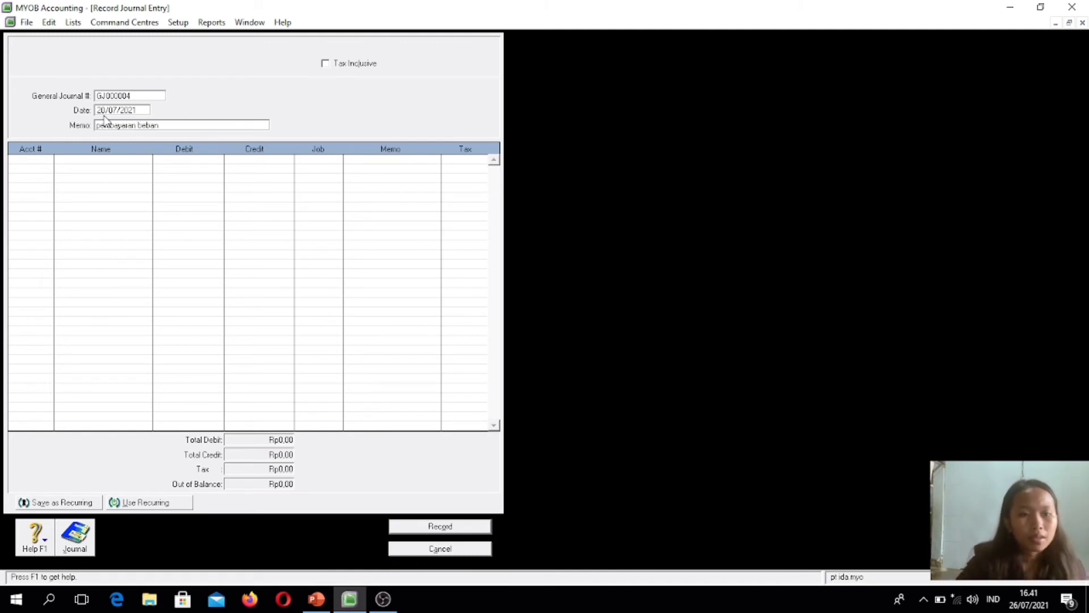
key(Tab)
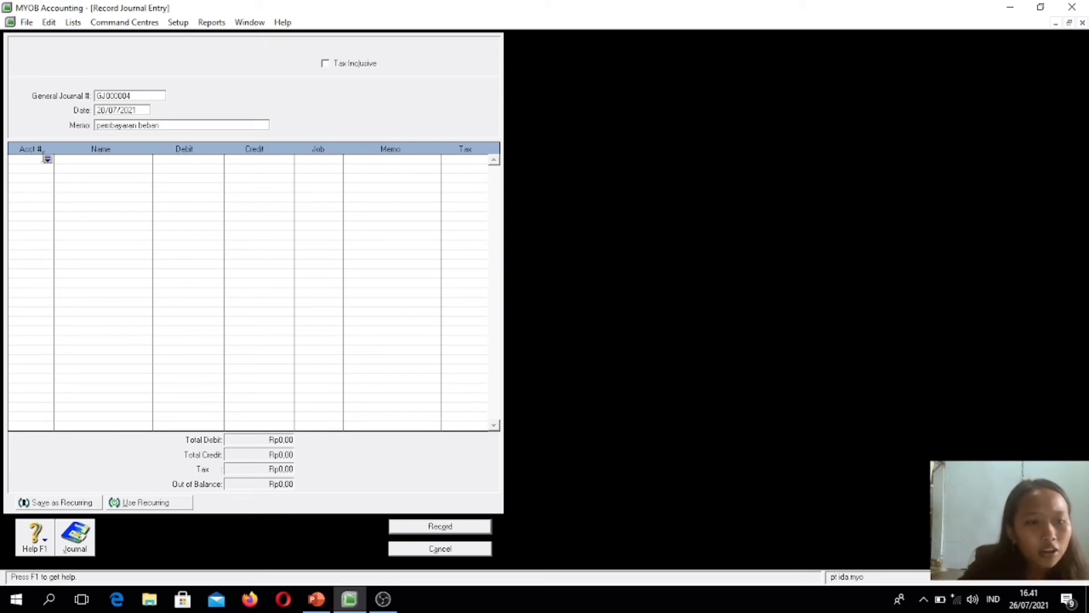
Create a new account of type Expense with number 6-1111 from the first journal line's account selection.
click(47, 159)
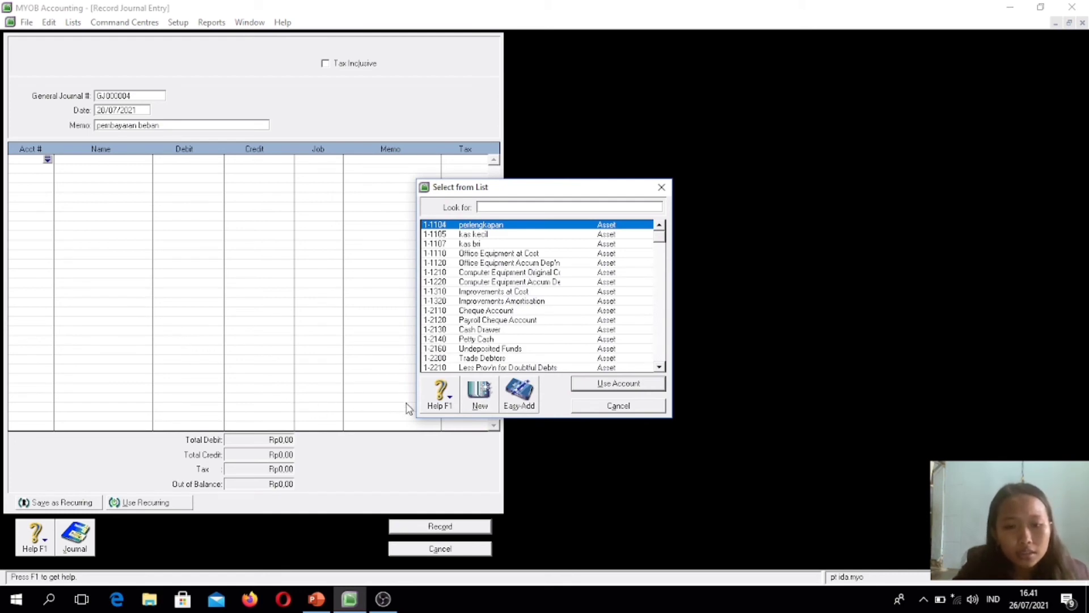
click(479, 394)
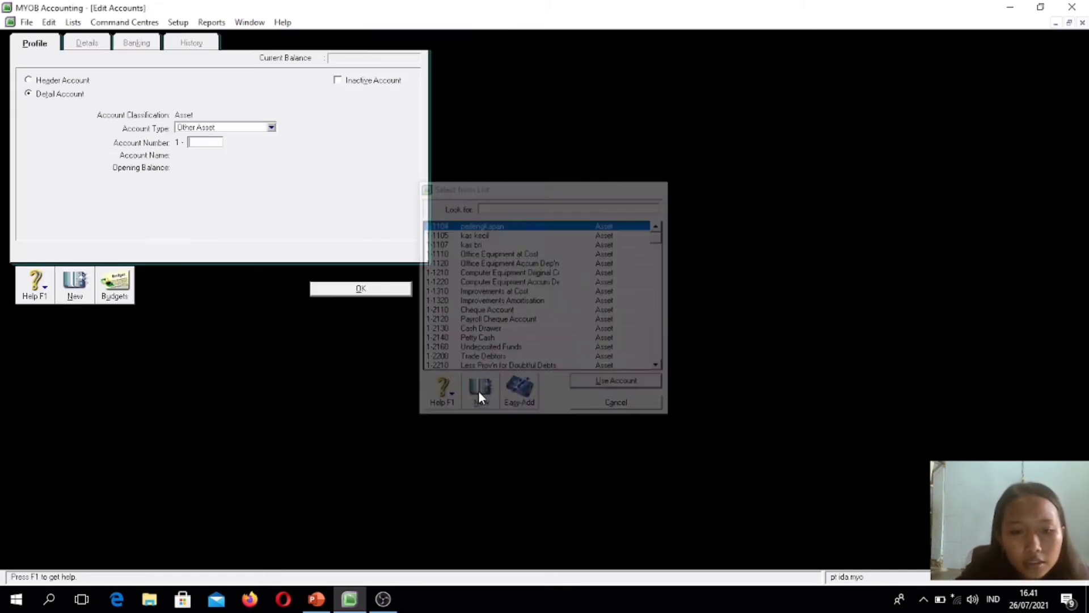
click(272, 130)
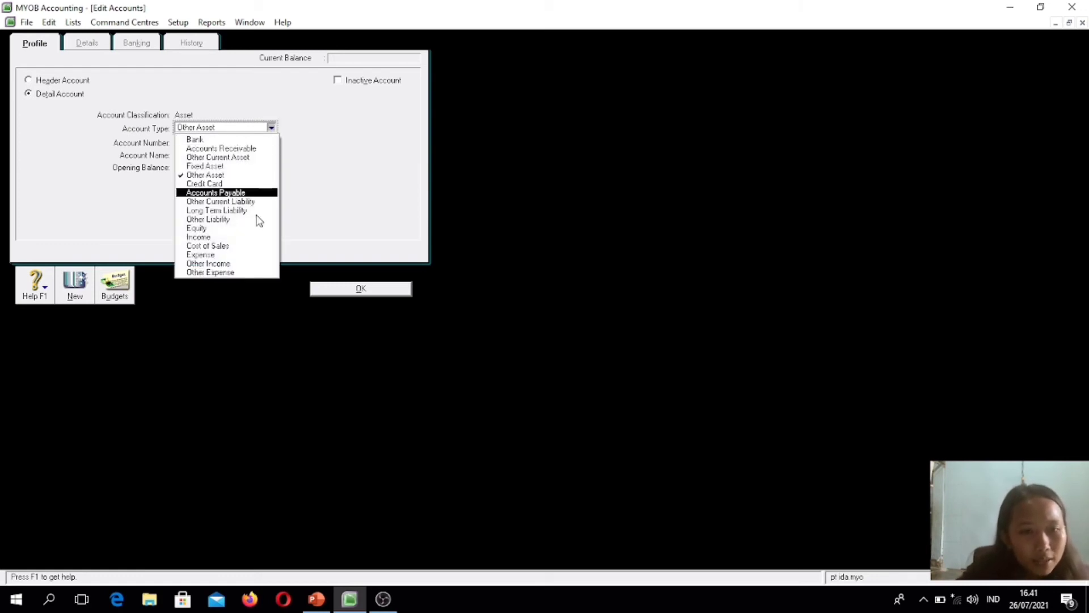
click(232, 254)
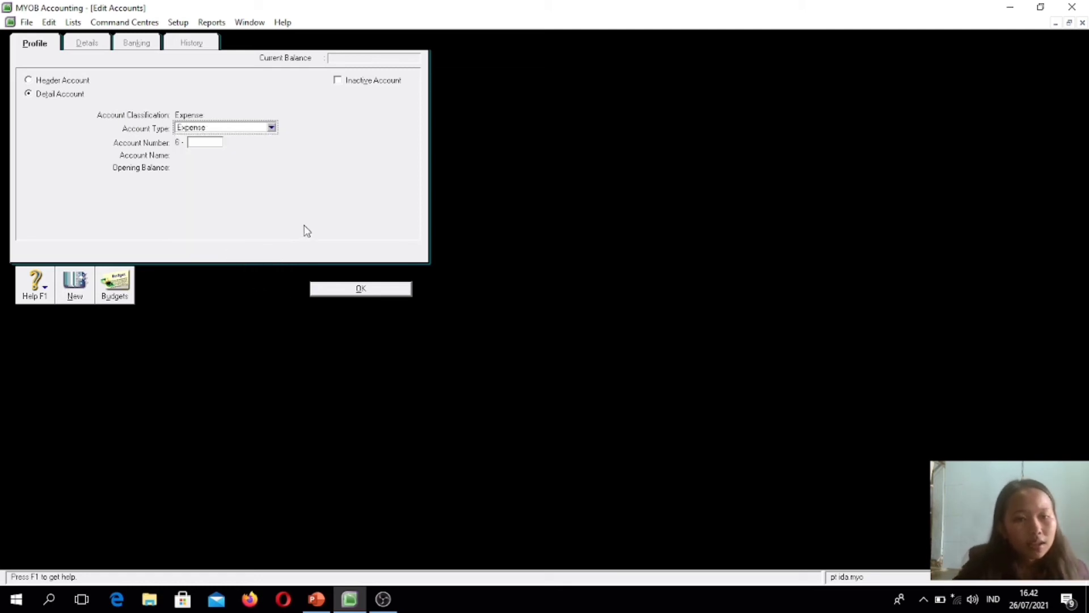
click(199, 141)
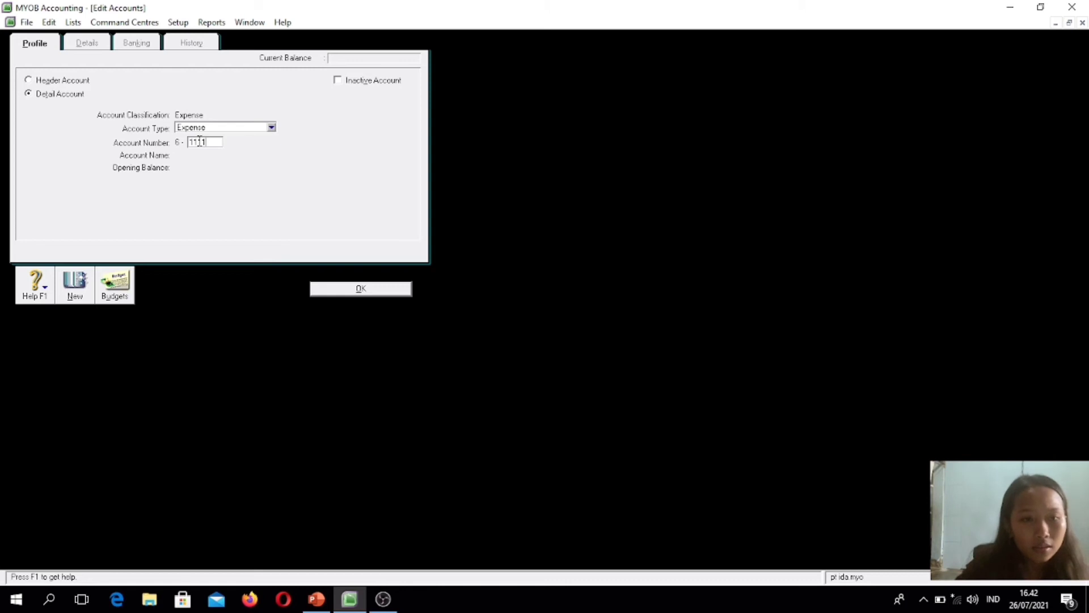
key(Tab)
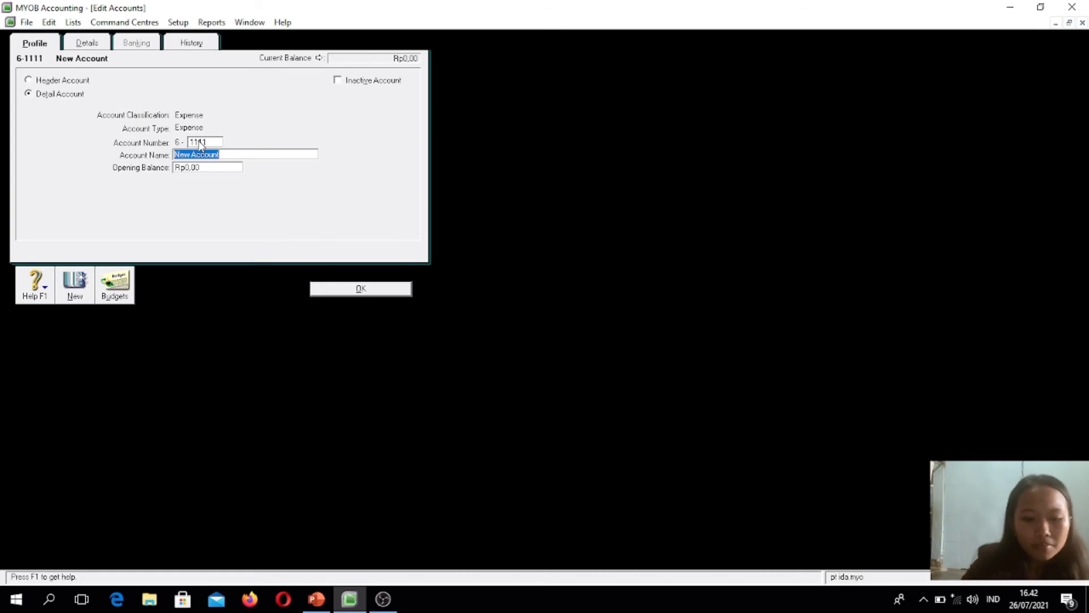
Name the new expense account "beban gaji" and save it.
text(Be)
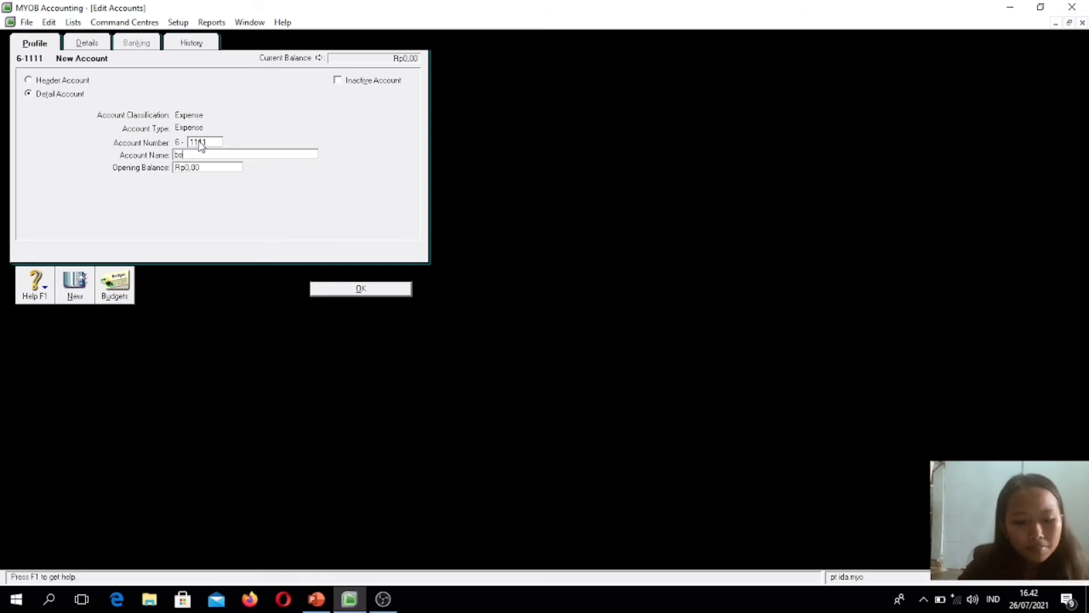
text(ban ga)
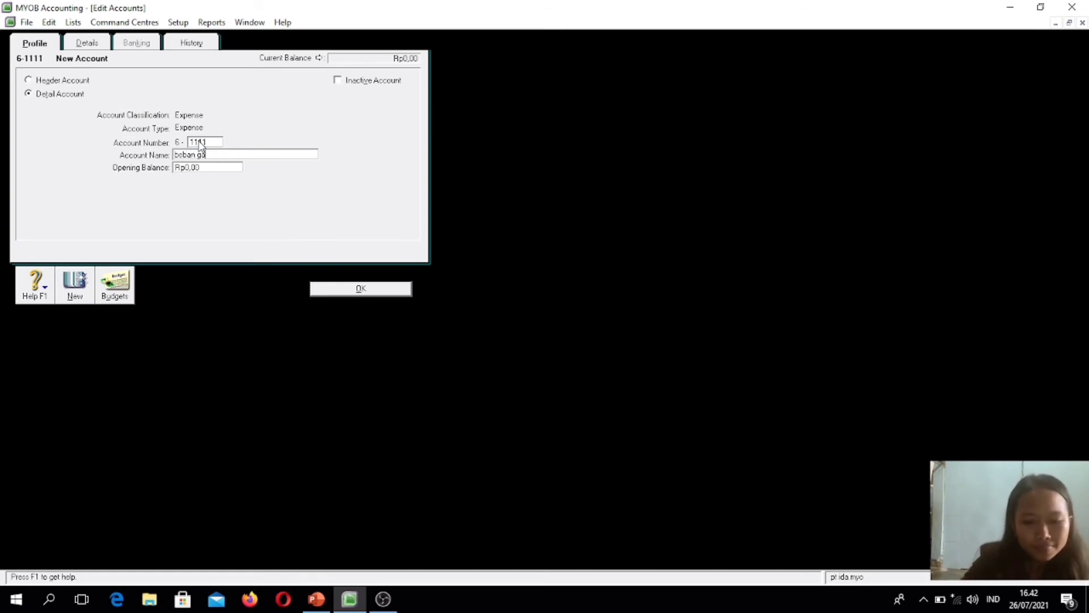
click(359, 289)
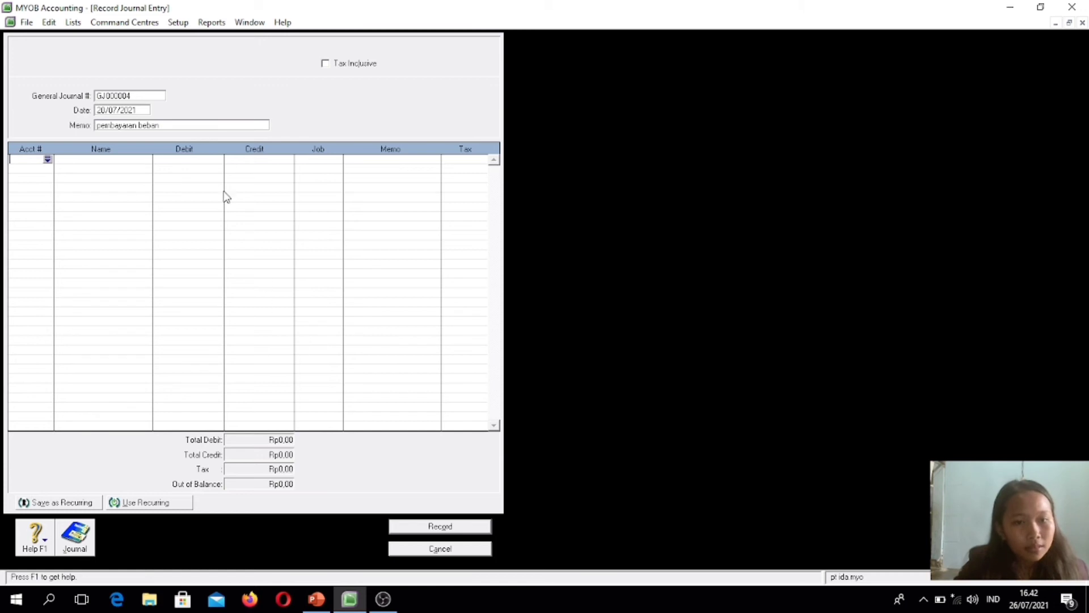
Select account 6-1111 beban gaji for the first line of the journal entry.
click(47, 159)
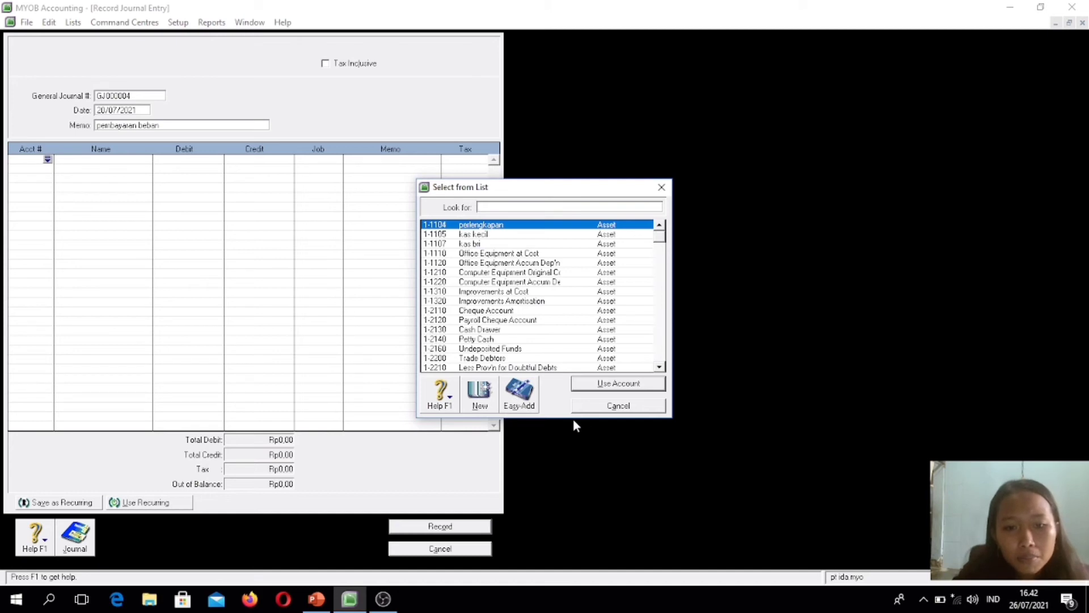
double_click(664, 366)
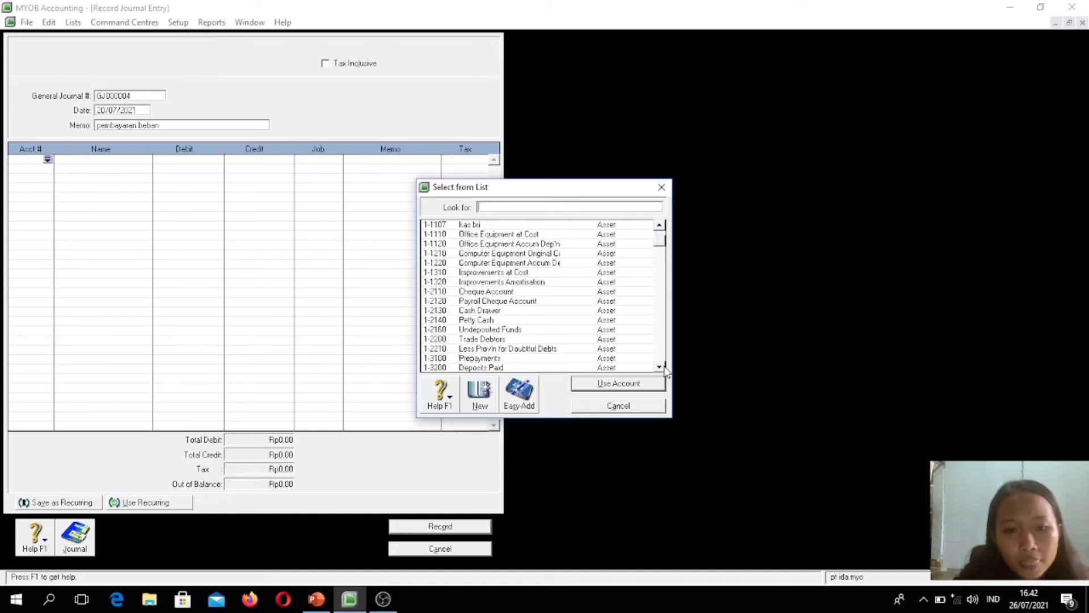
triple_click(664, 367)
double_click(663, 367)
double_click(664, 366)
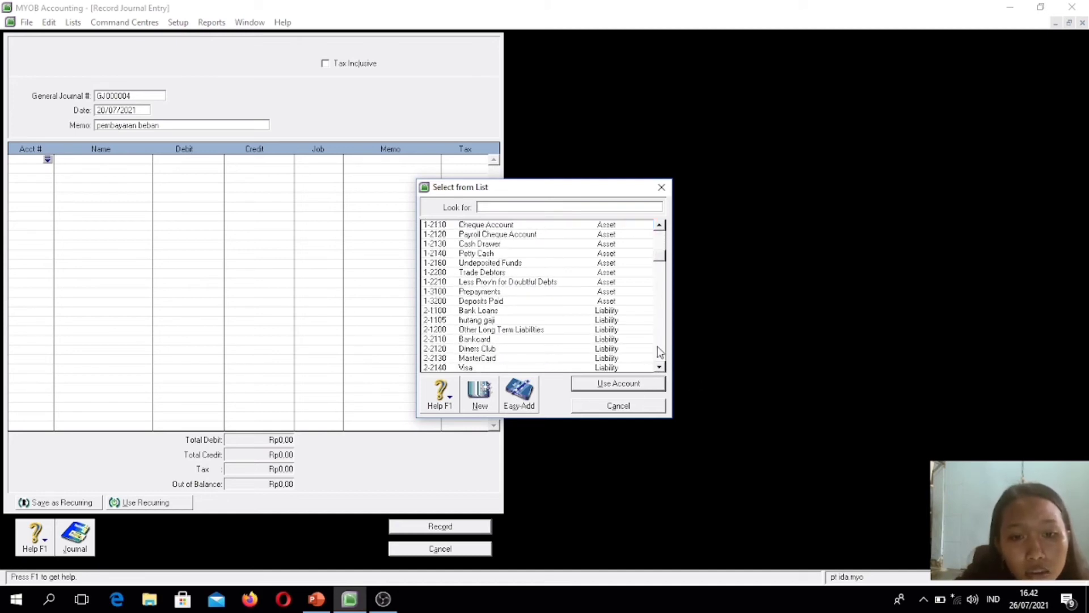
double_click(661, 368)
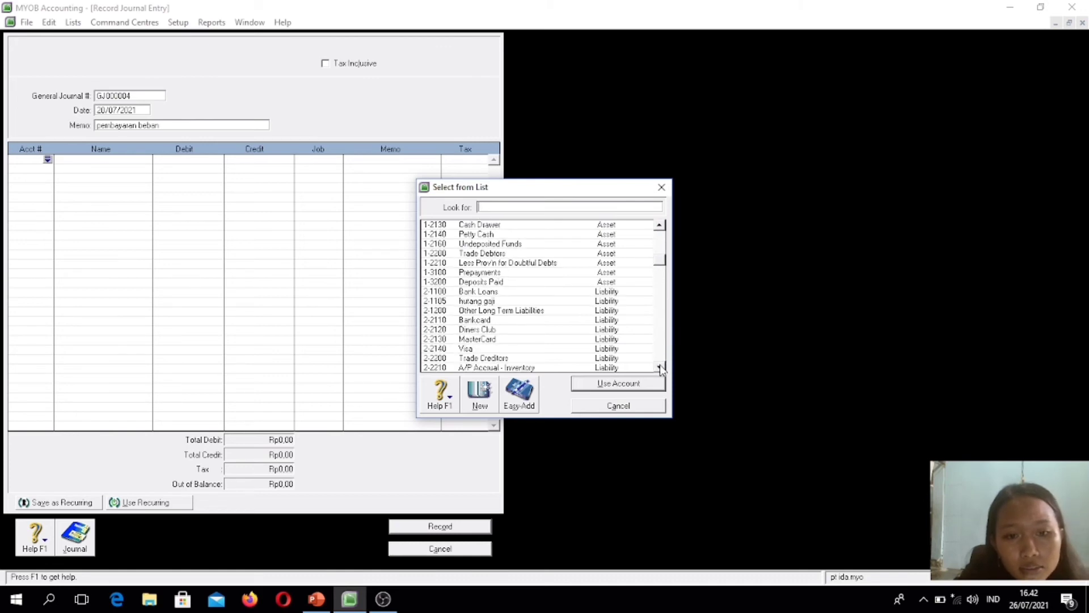
triple_click(661, 368)
triple_click(661, 368)
double_click(660, 368)
double_click(661, 367)
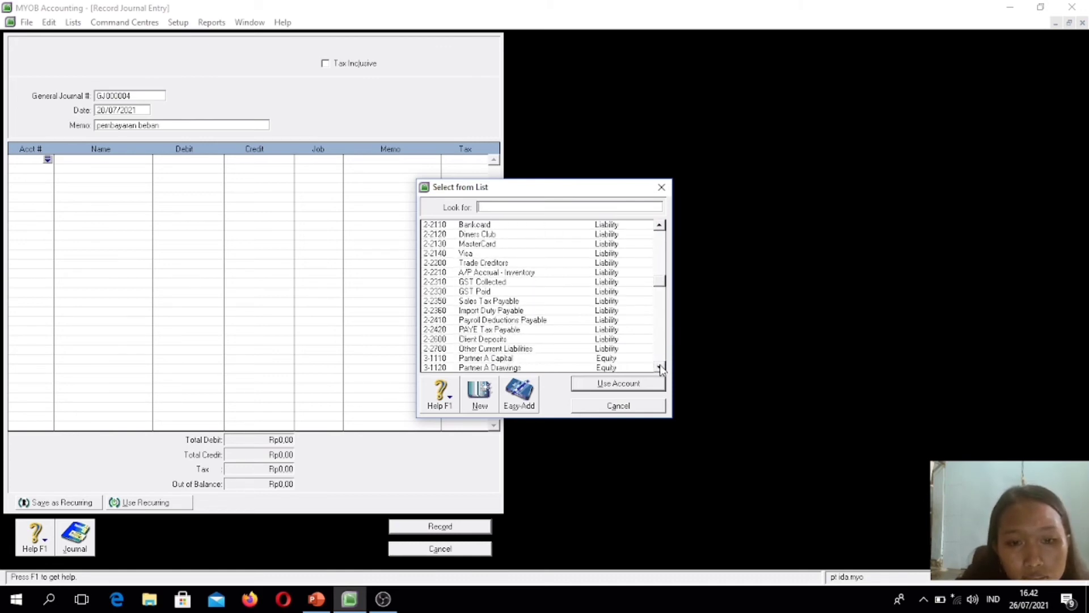
triple_click(661, 367)
triple_click(661, 368)
double_click(661, 368)
triple_click(661, 367)
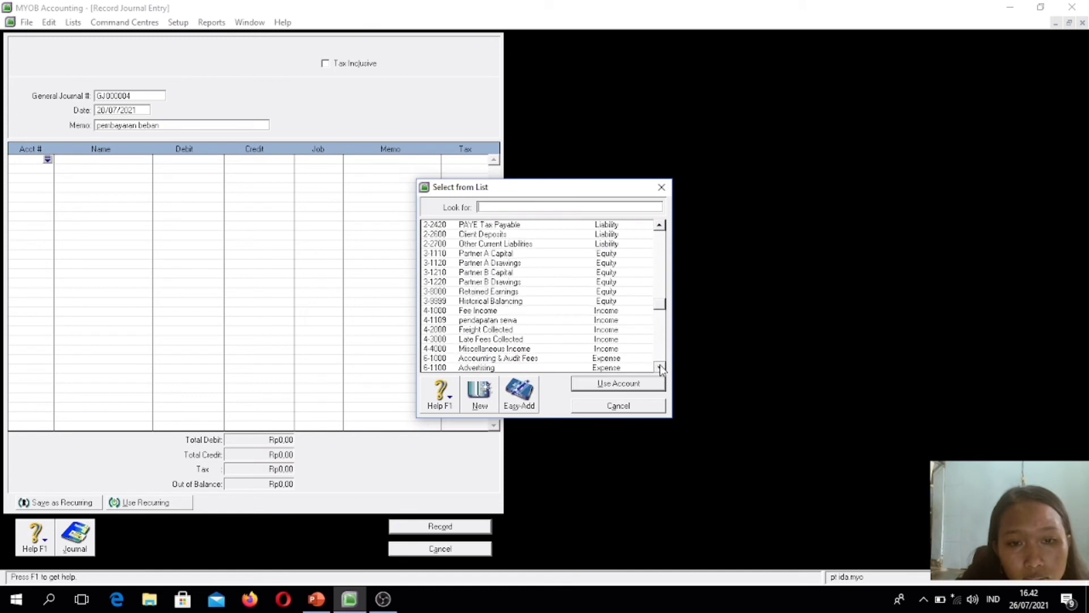
double_click(660, 367)
click(661, 368)
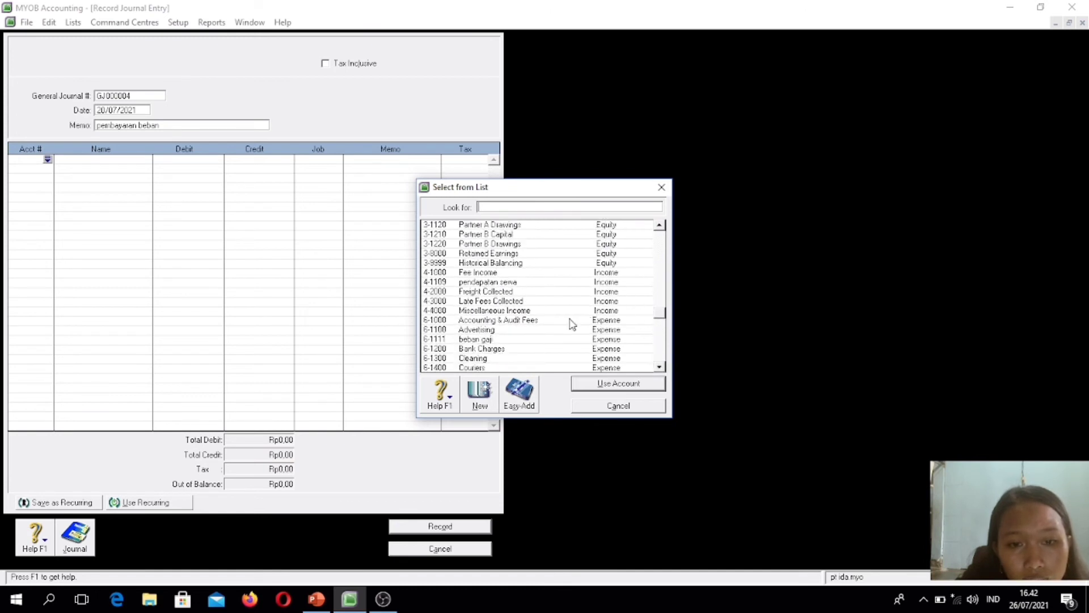
text(6-1111)
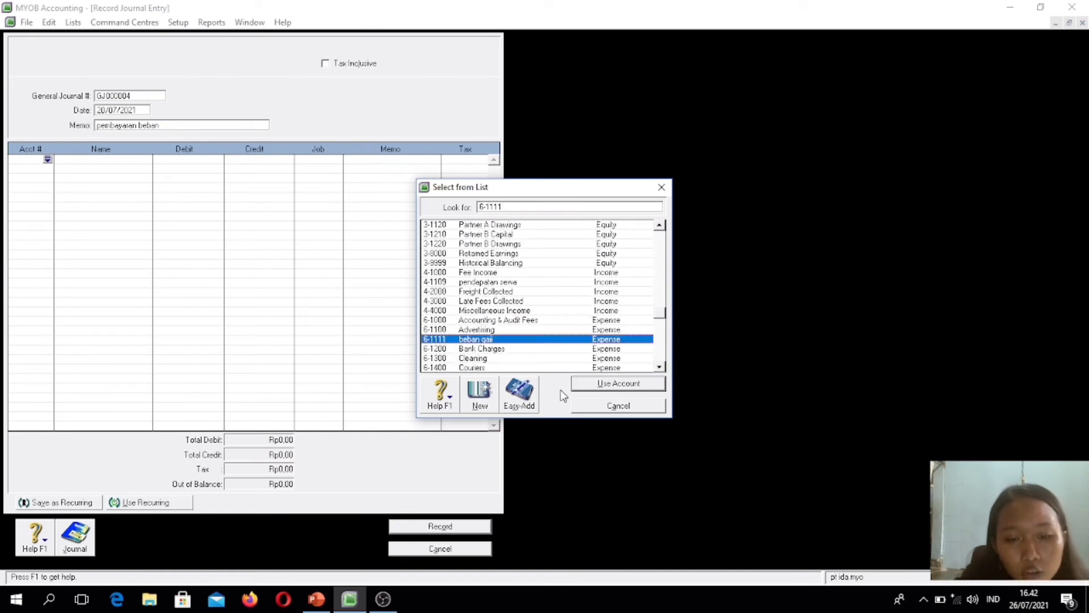
click(598, 384)
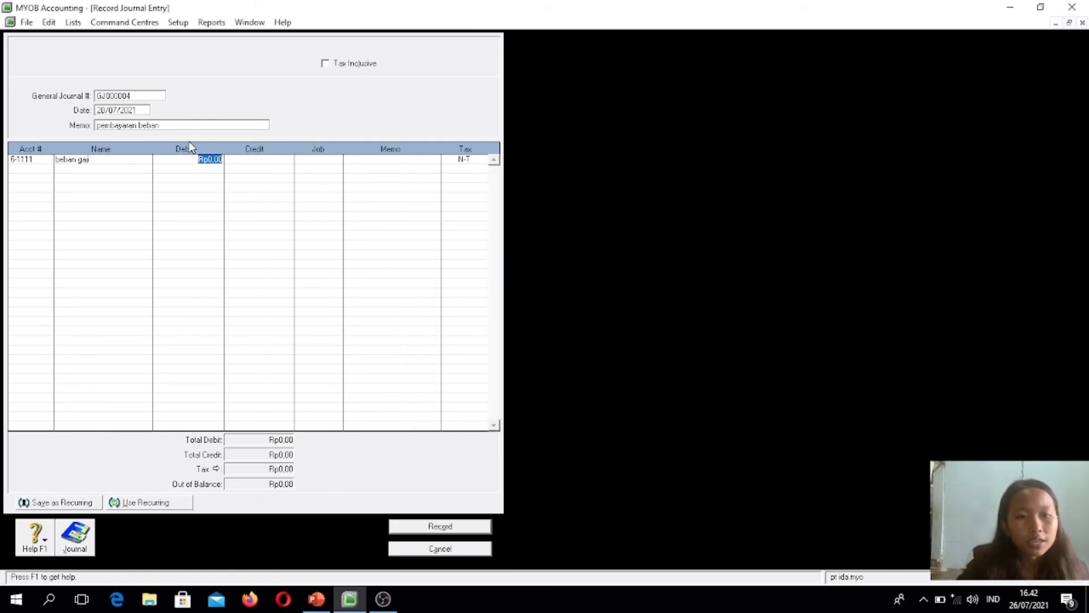
Check the salary expense amount on the PowerPoint slide and debit beban gaji with Rp3.500.000,00 in MYOB.
right_click(204, 158)
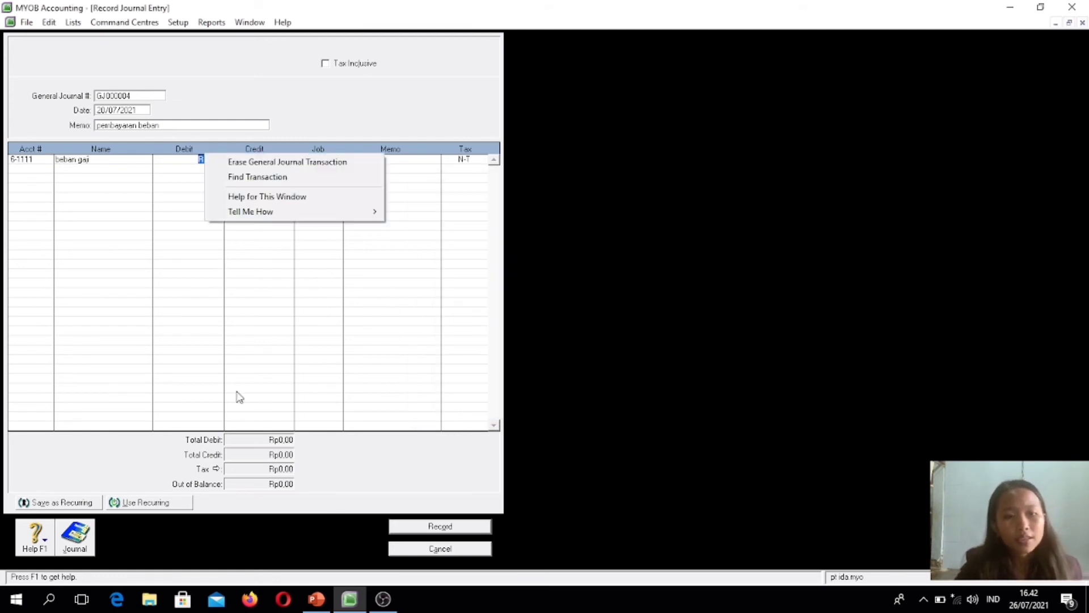
click(314, 599)
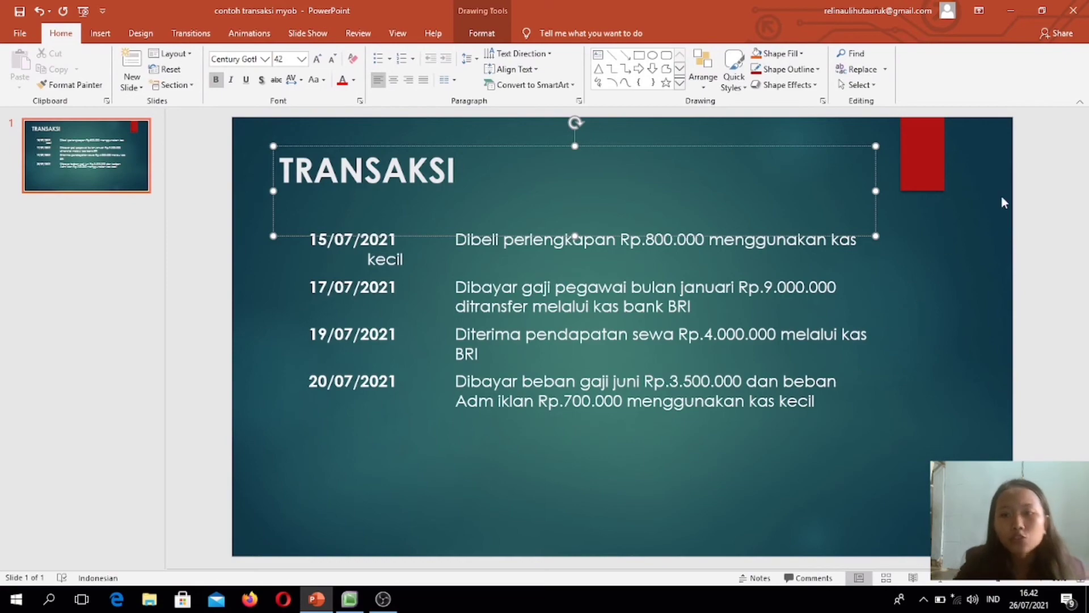
click(1010, 10)
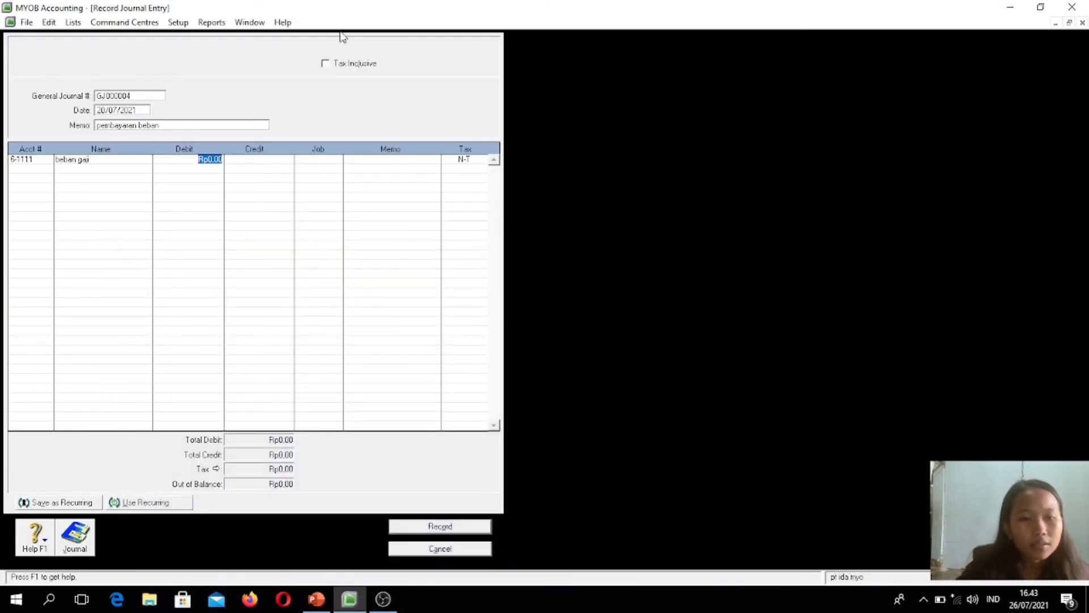
key(BackSpace)
text(350)
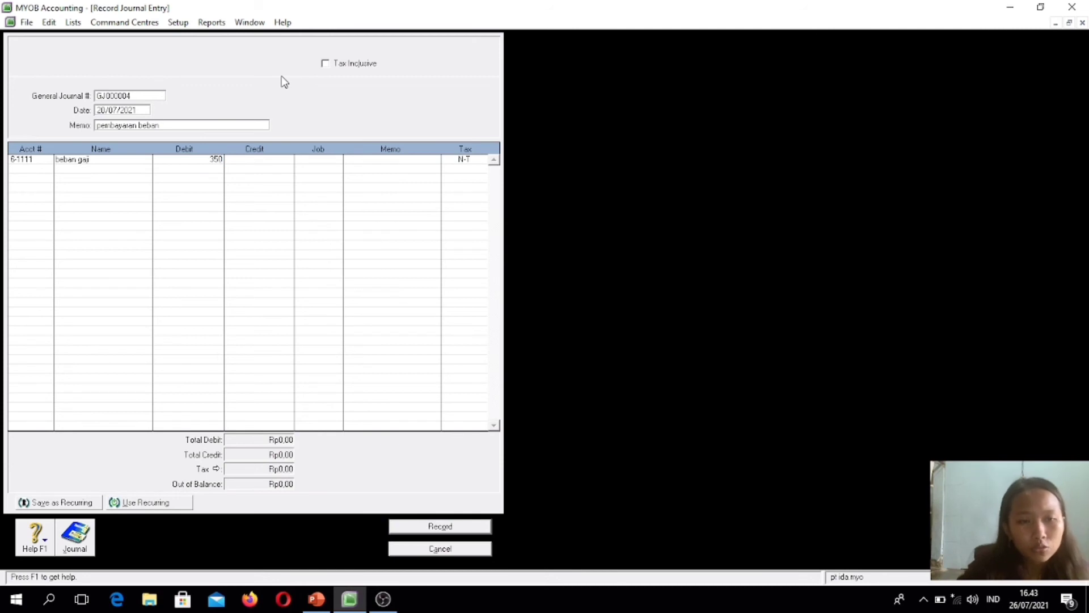
text(0000)
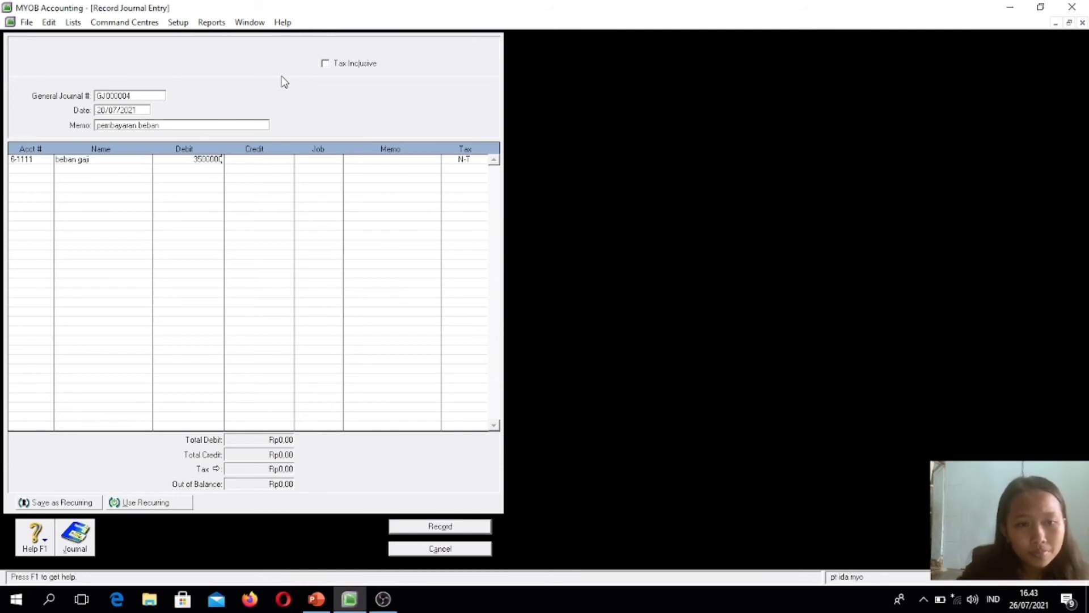
key(Return)
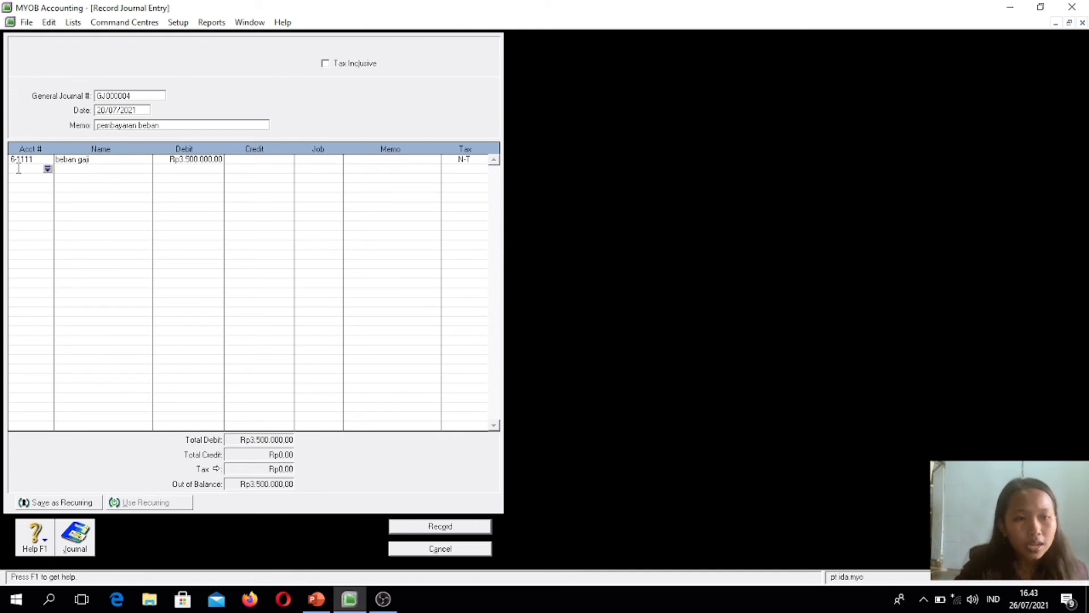
Create a new account of type Expense with number 6-1112 from the second journal line's account selection.
click(48, 169)
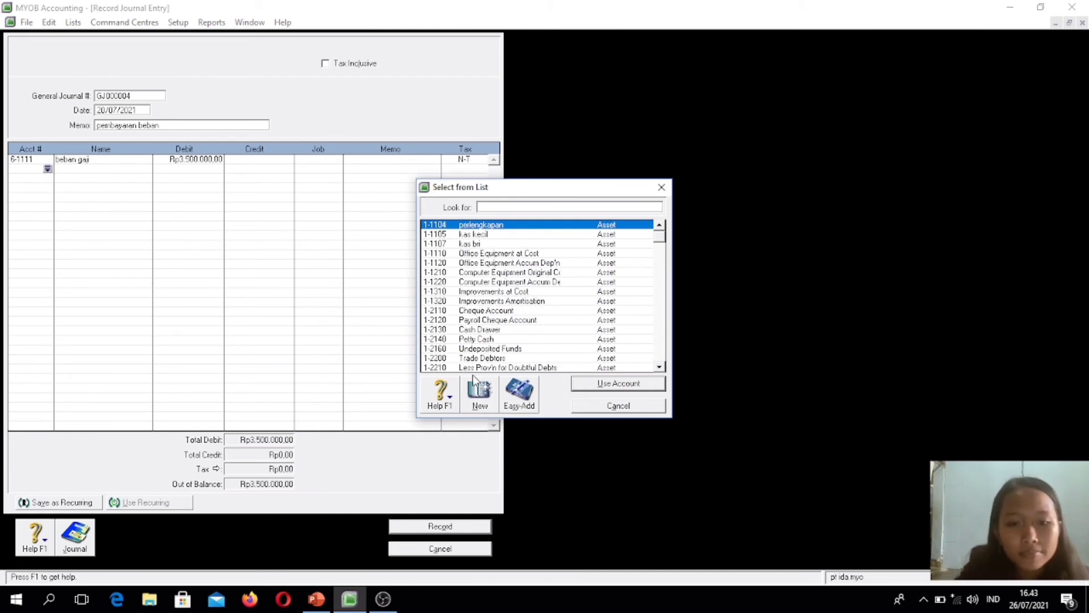
click(477, 390)
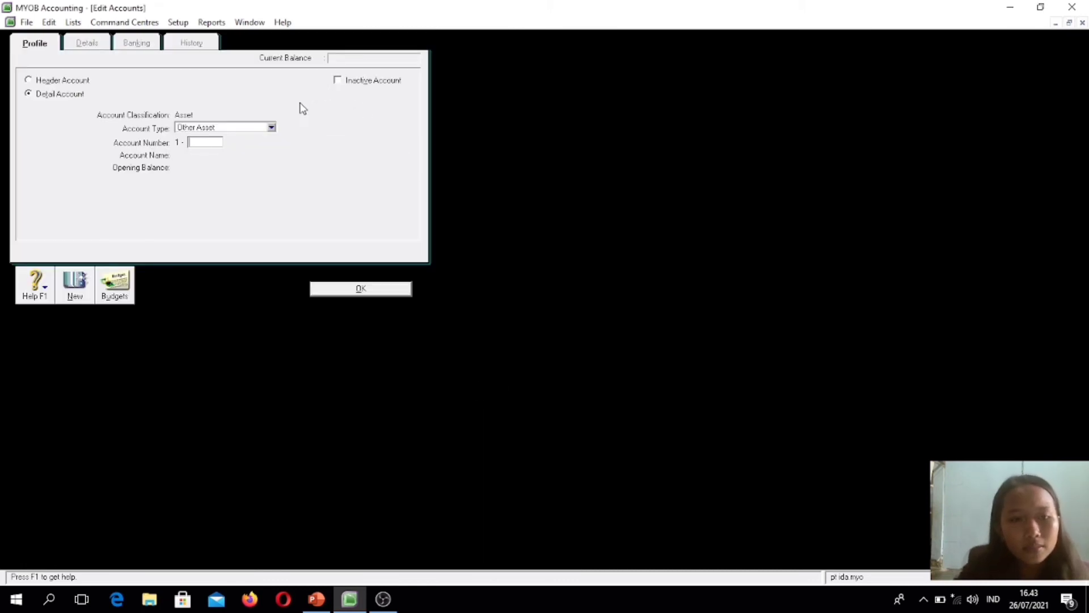
click(272, 127)
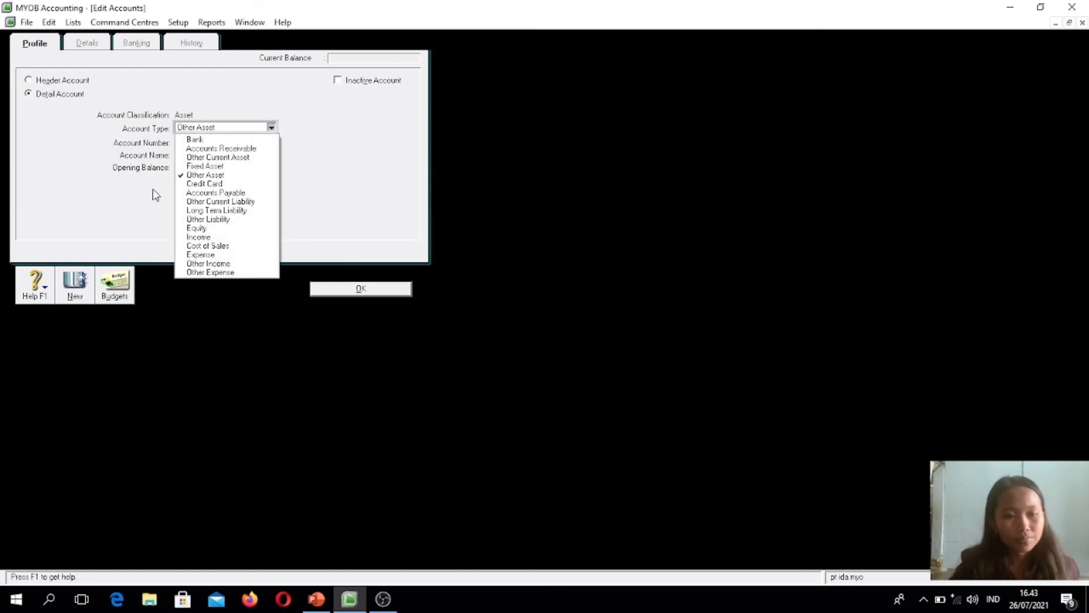
click(195, 256)
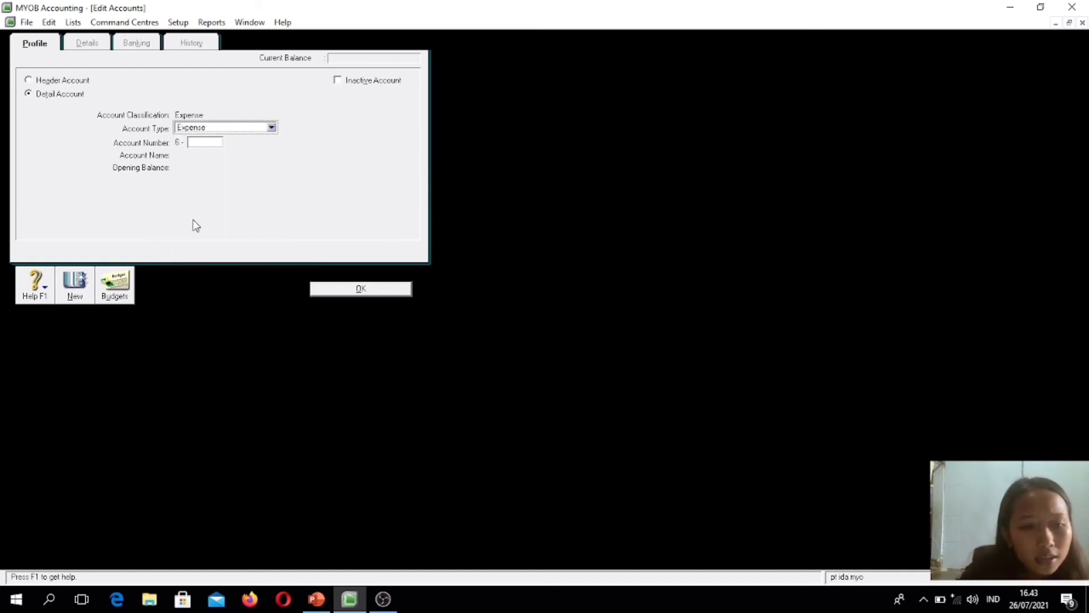
click(195, 142)
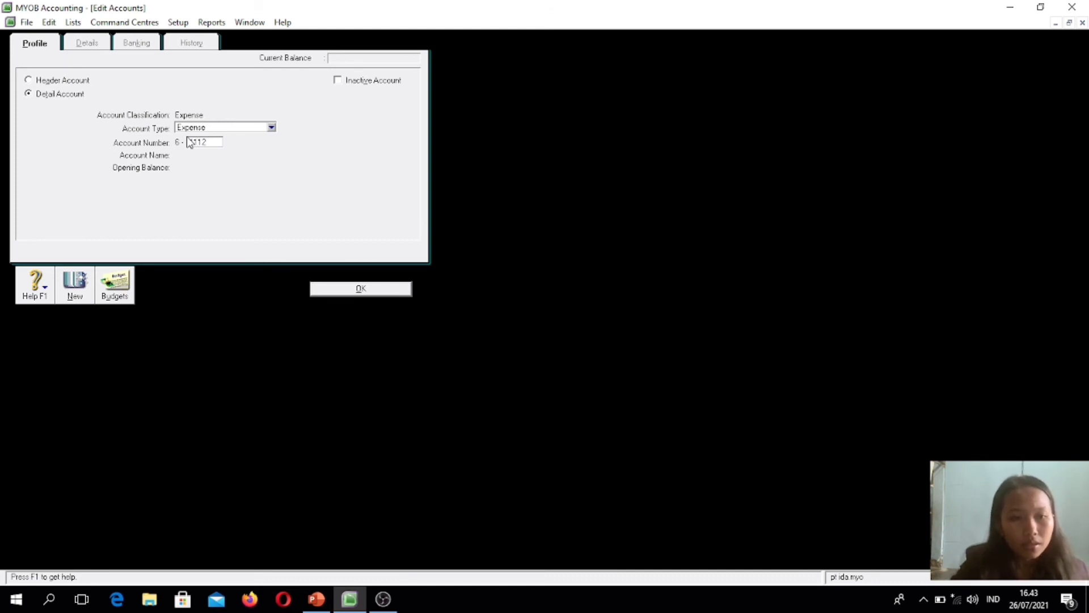
key(Tab)
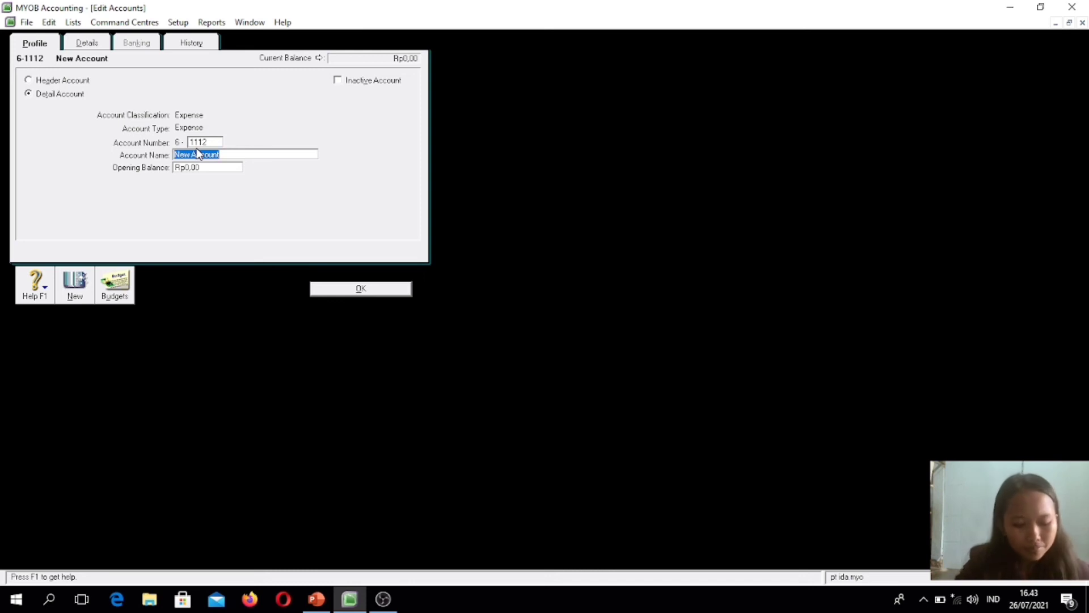
Name the new expense account "beban adm dan iklan" and save it.
text(beb)
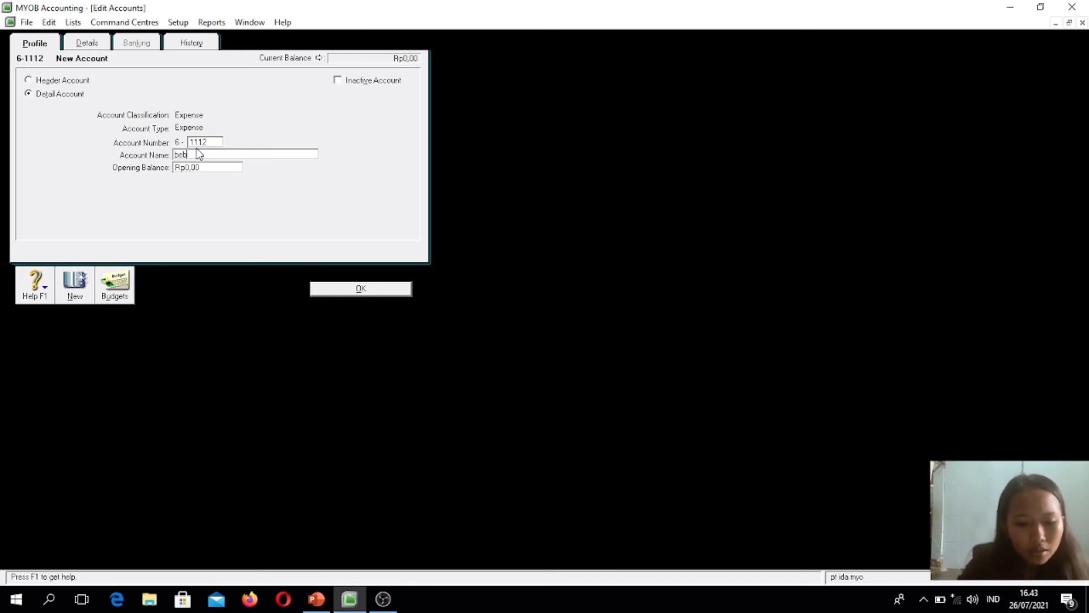
text(an adm dan)
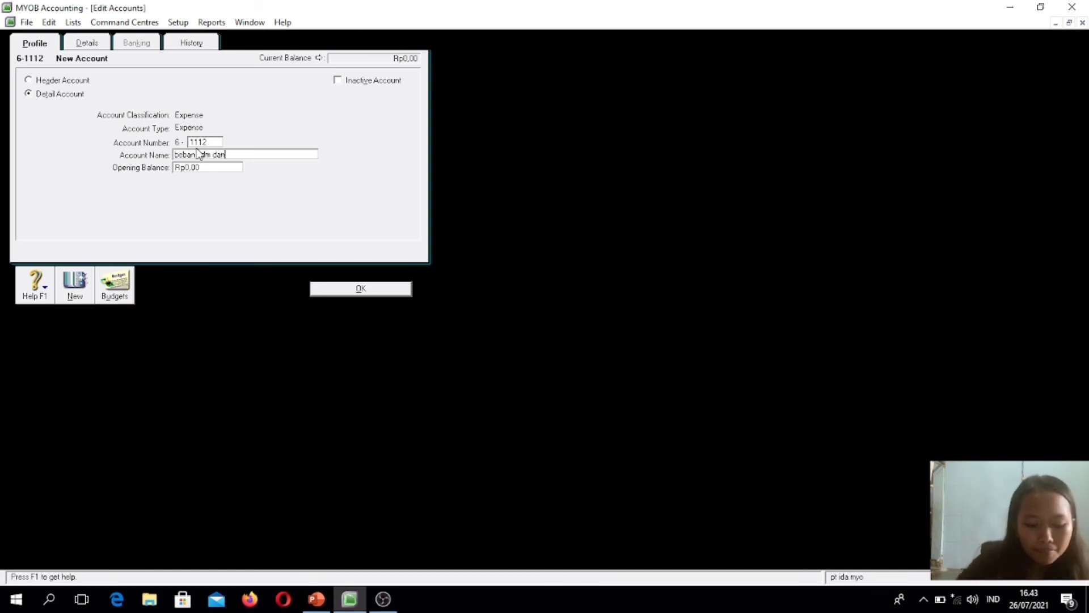
text( film dan ikla)
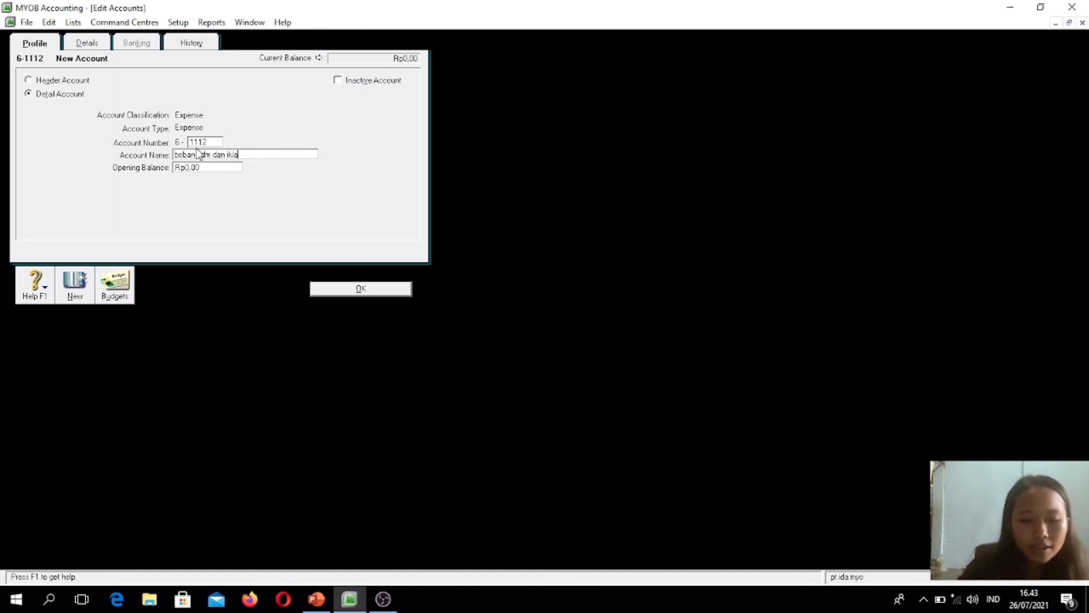
click(362, 289)
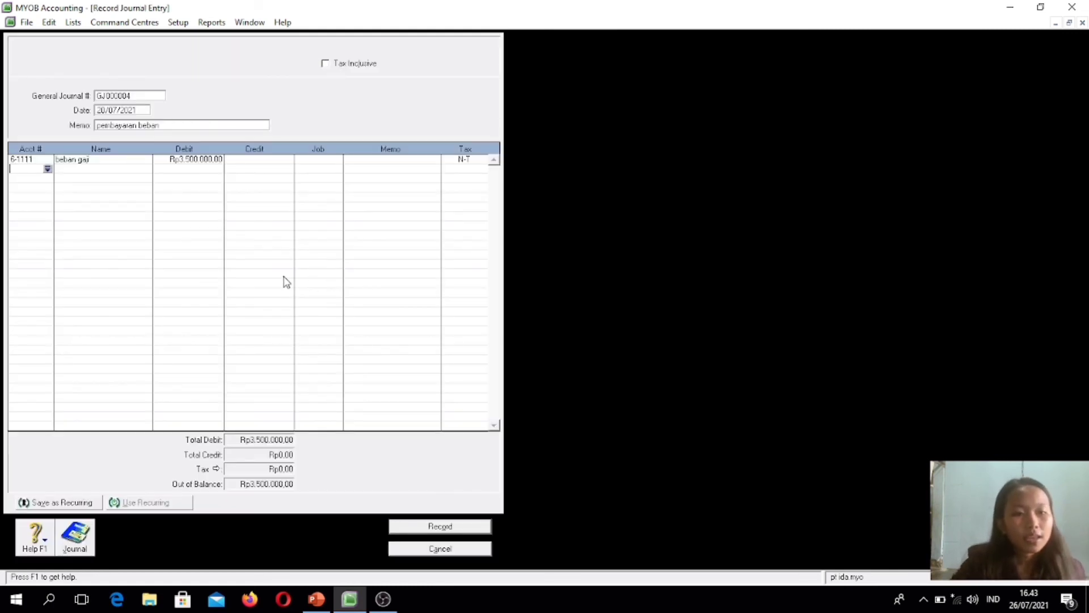
Select account 6-1112 beban adm dan iklan for the second line of the journal entry.
click(48, 169)
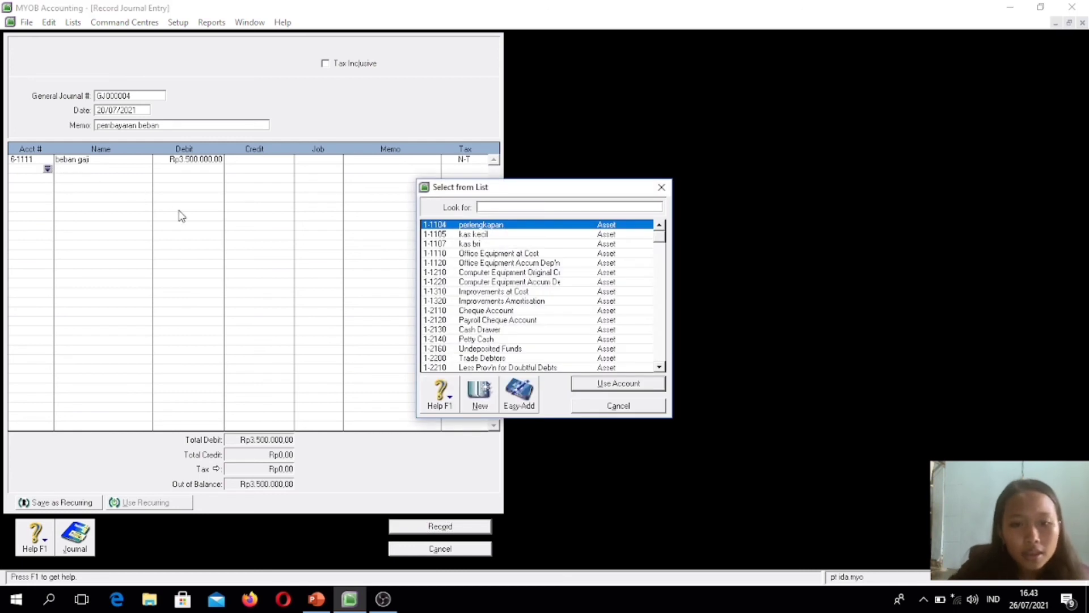
click(659, 367)
click(659, 367)
click(659, 367)
click(659, 367)
click(659, 367)
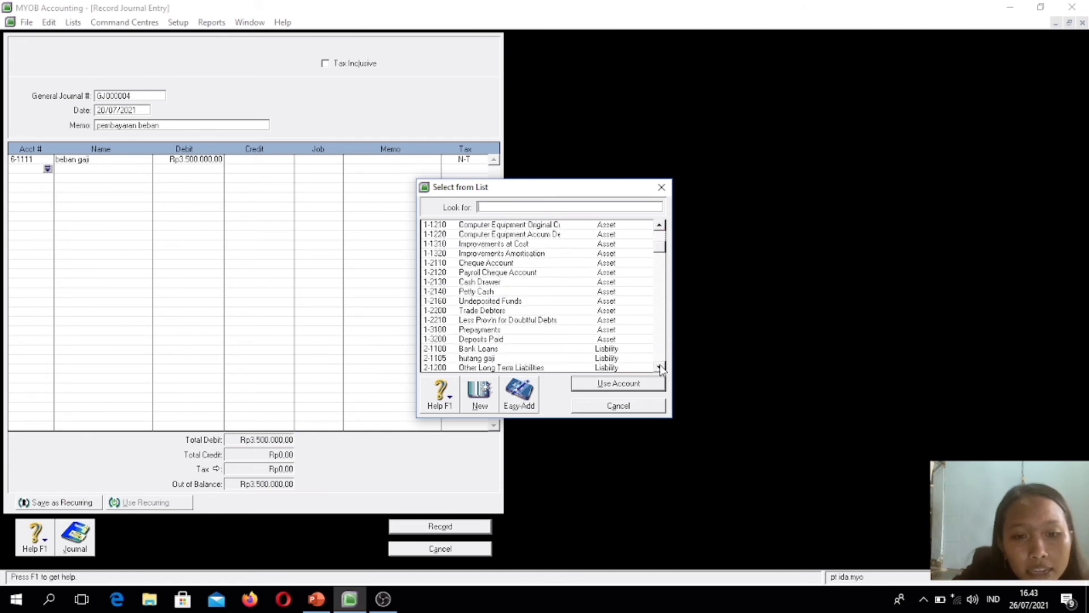
click(659, 367)
click(660, 367)
click(659, 367)
click(660, 367)
click(660, 367)
click(660, 367)
click(660, 367)
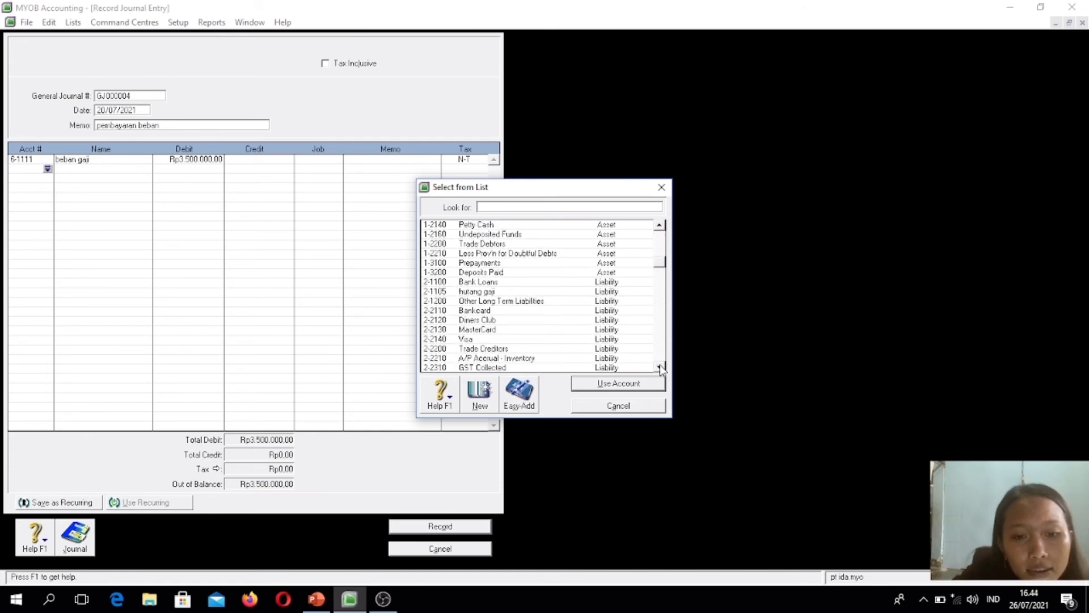
click(660, 367)
click(659, 367)
click(660, 367)
click(660, 367)
click(660, 367)
click(660, 367)
click(660, 367)
click(660, 367)
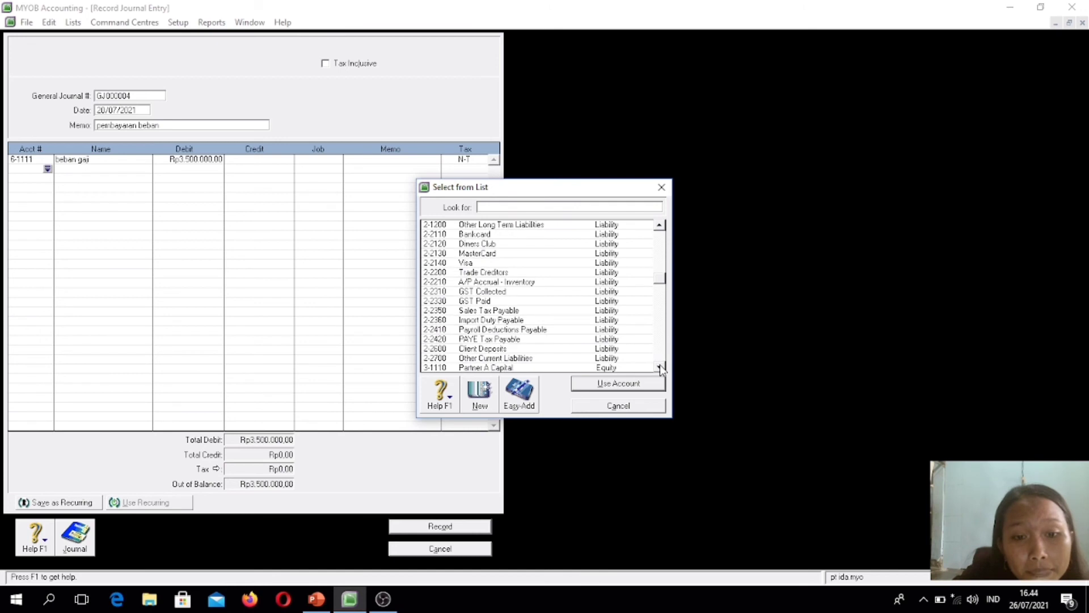
click(660, 367)
click(659, 367)
click(659, 367)
click(659, 367)
click(660, 367)
click(659, 367)
click(659, 367)
click(660, 367)
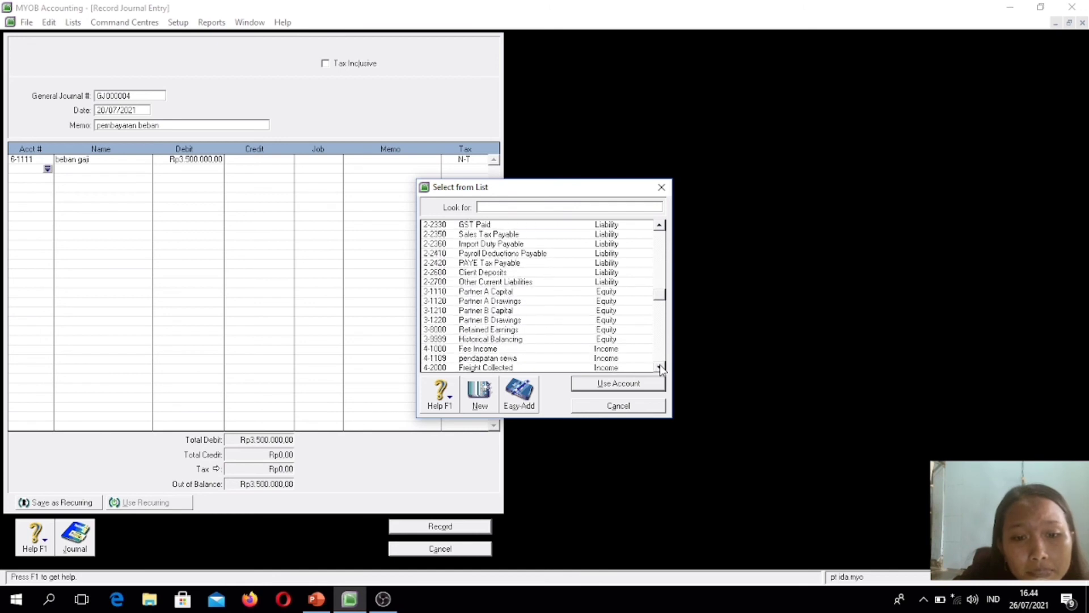
click(660, 367)
click(660, 367)
click(660, 367)
click(660, 367)
click(659, 367)
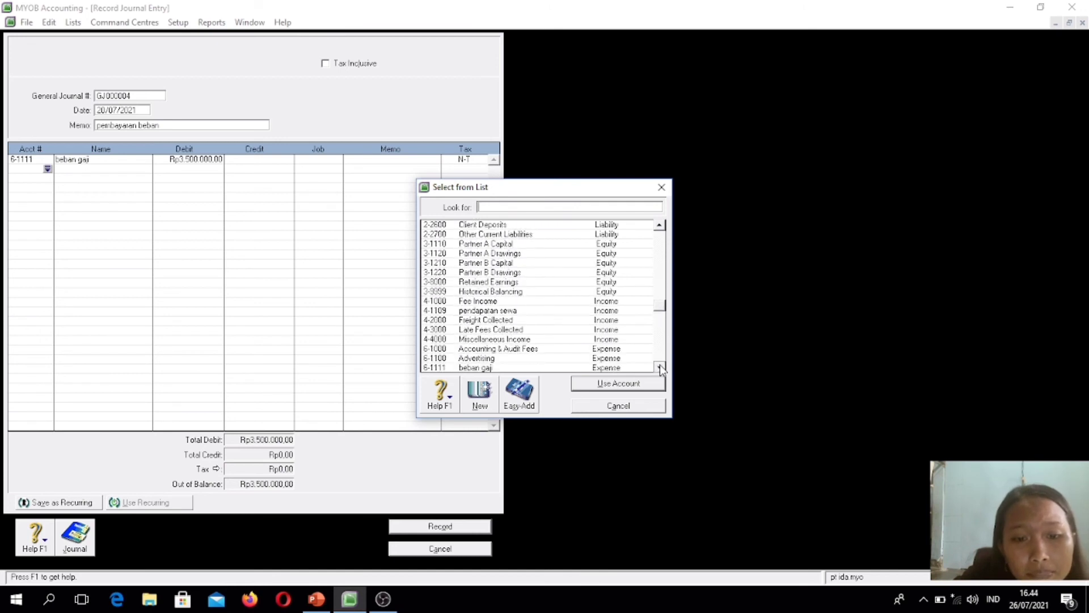
click(659, 367)
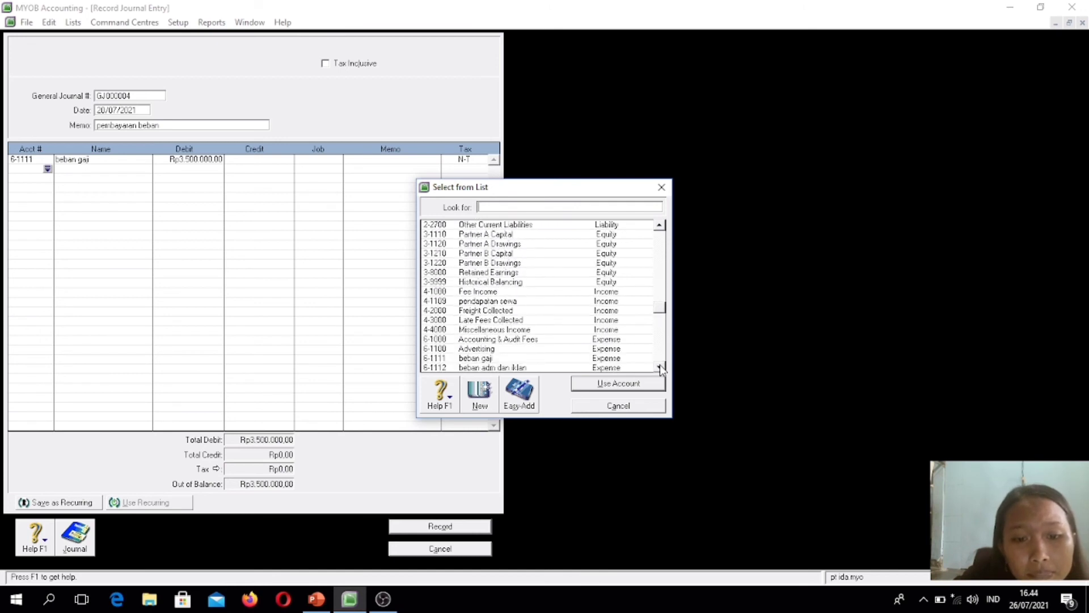
click(554, 368)
click(617, 385)
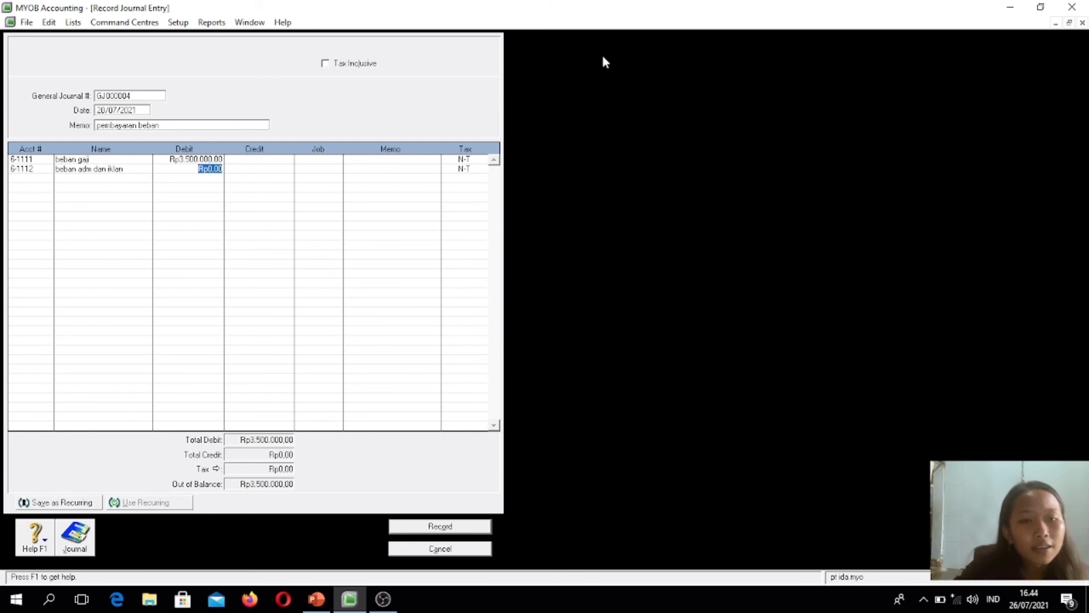
Check the administration and advertising expense on the PowerPoint slide and debit beban adm dan iklan with Rp700.000,00 in MYOB.
click(1010, 7)
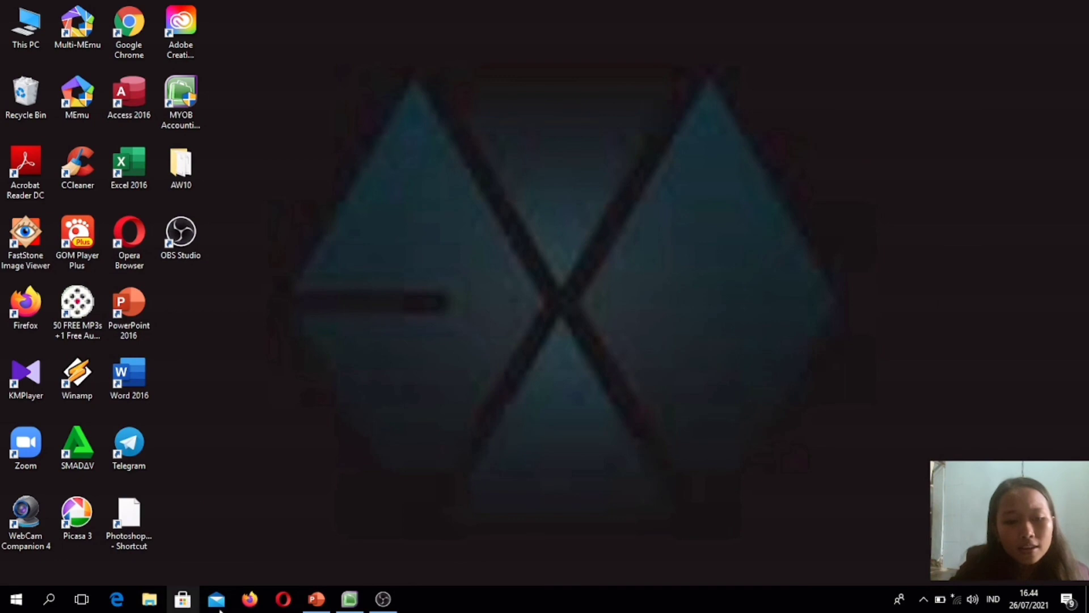
click(315, 599)
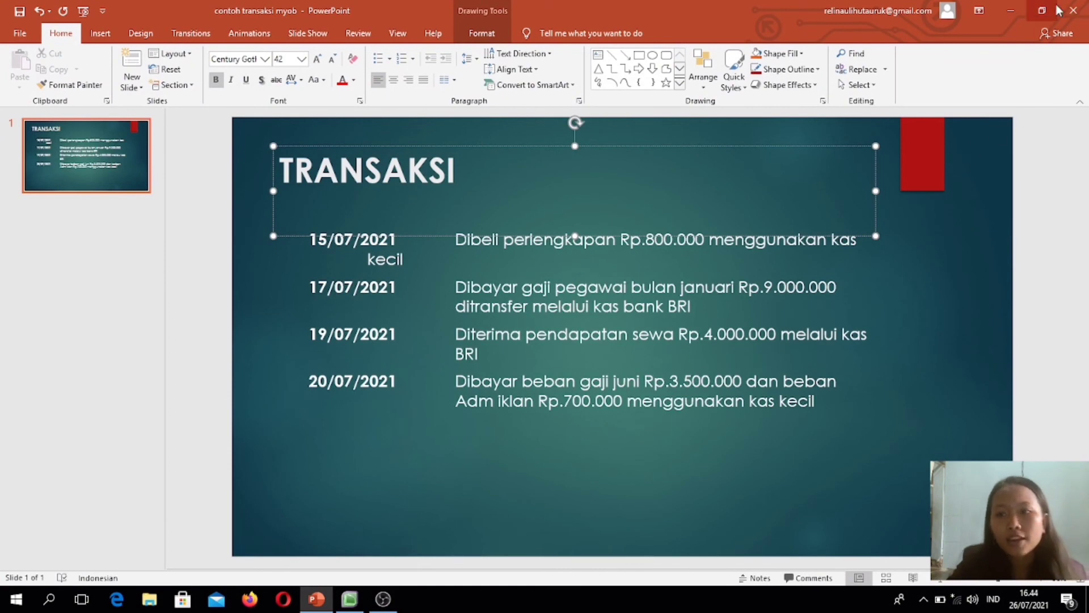
click(1010, 10)
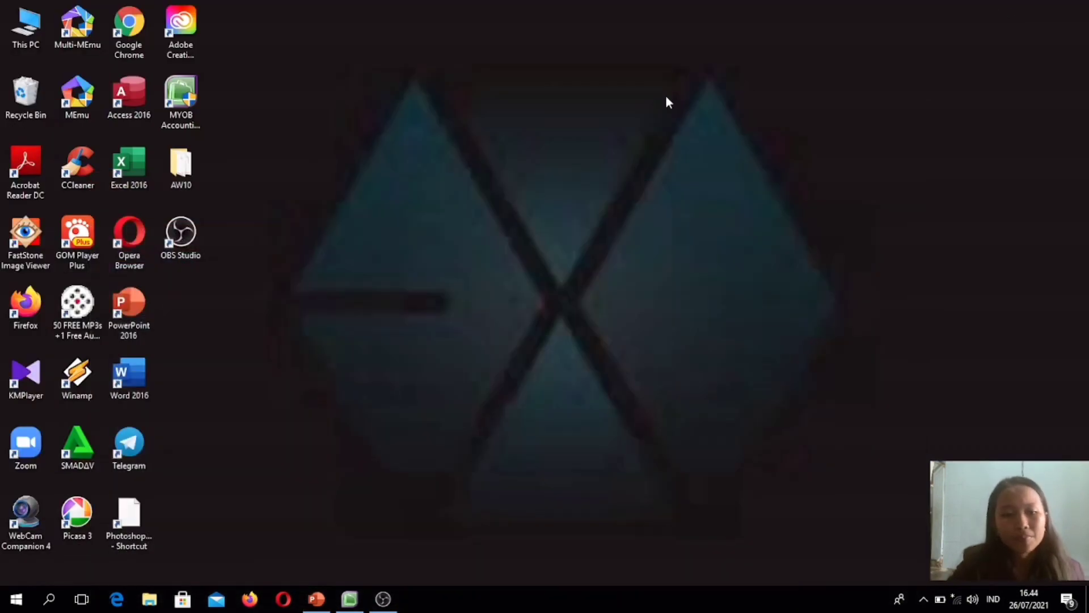
click(349, 599)
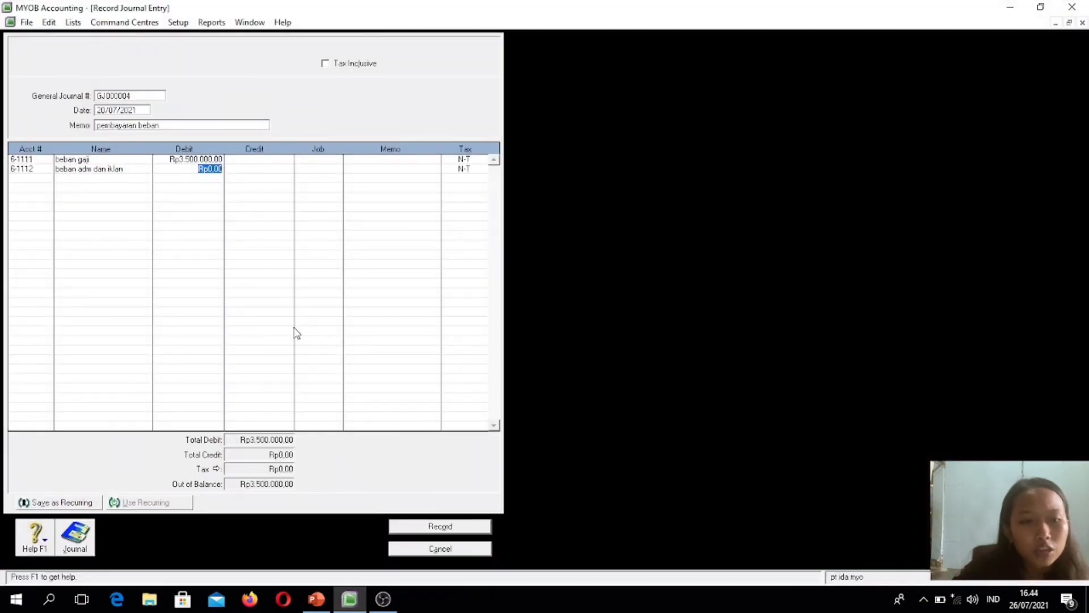
text(1)
text(00000)
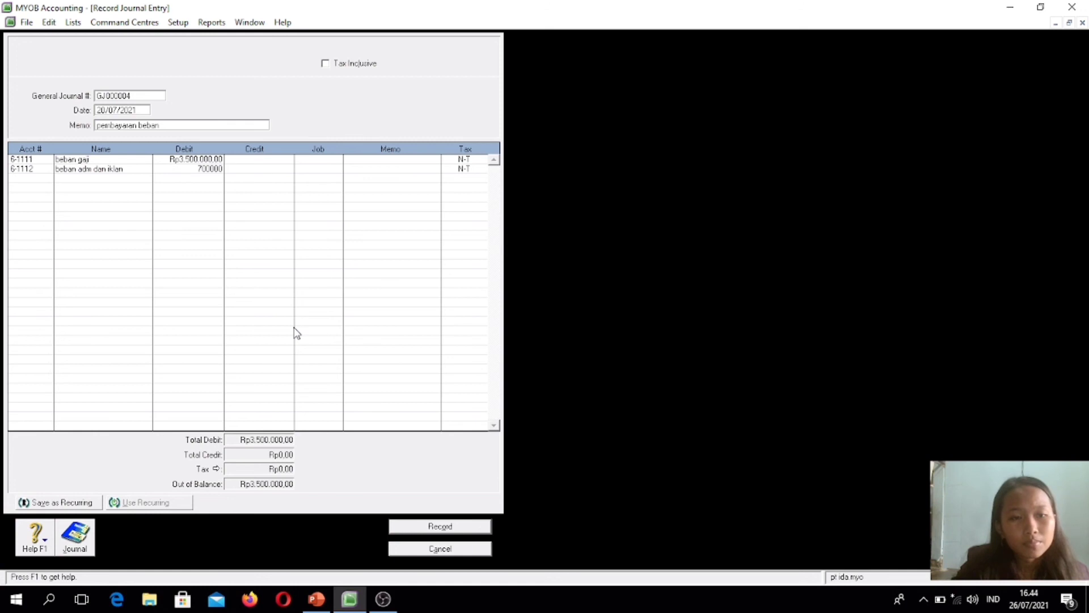
key(Return)
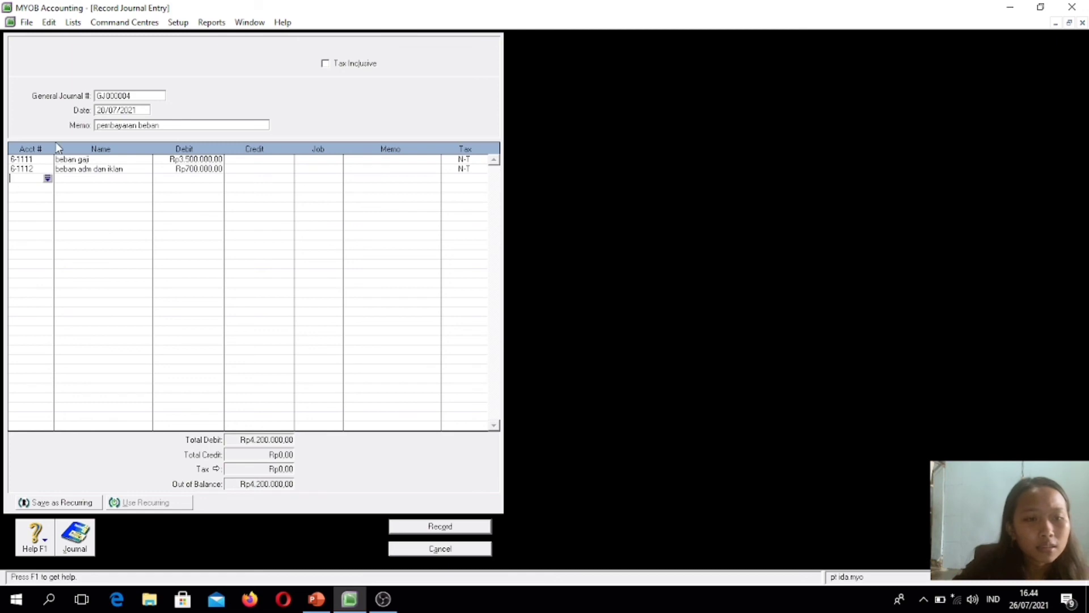
Credit account 1-1105 kas kecil with Rp4.200.000,00 on the third line, record the entry and leave journal entry.
click(48, 179)
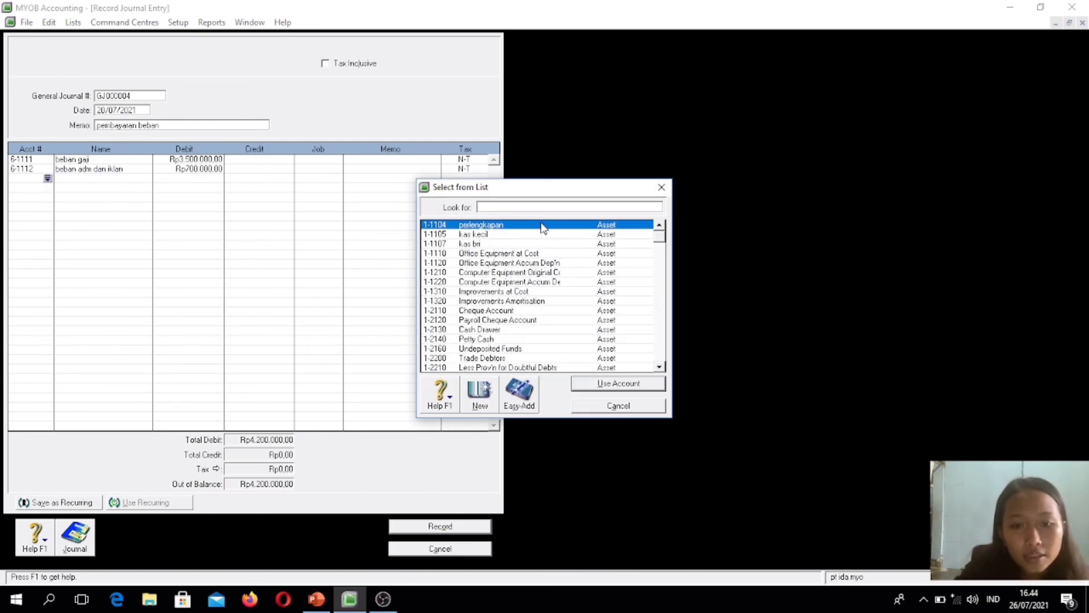
click(539, 234)
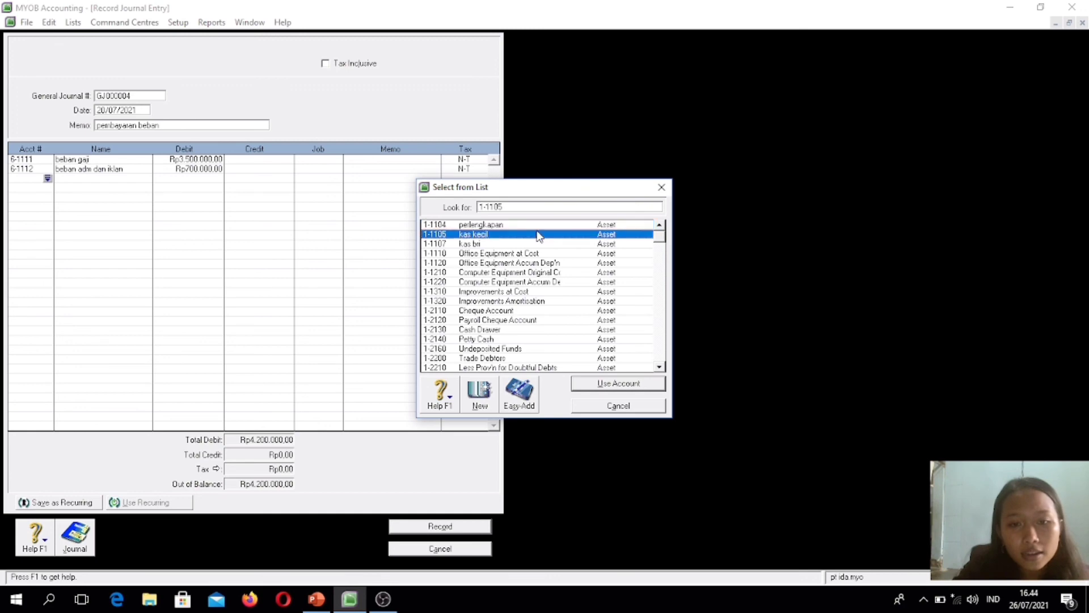
click(594, 388)
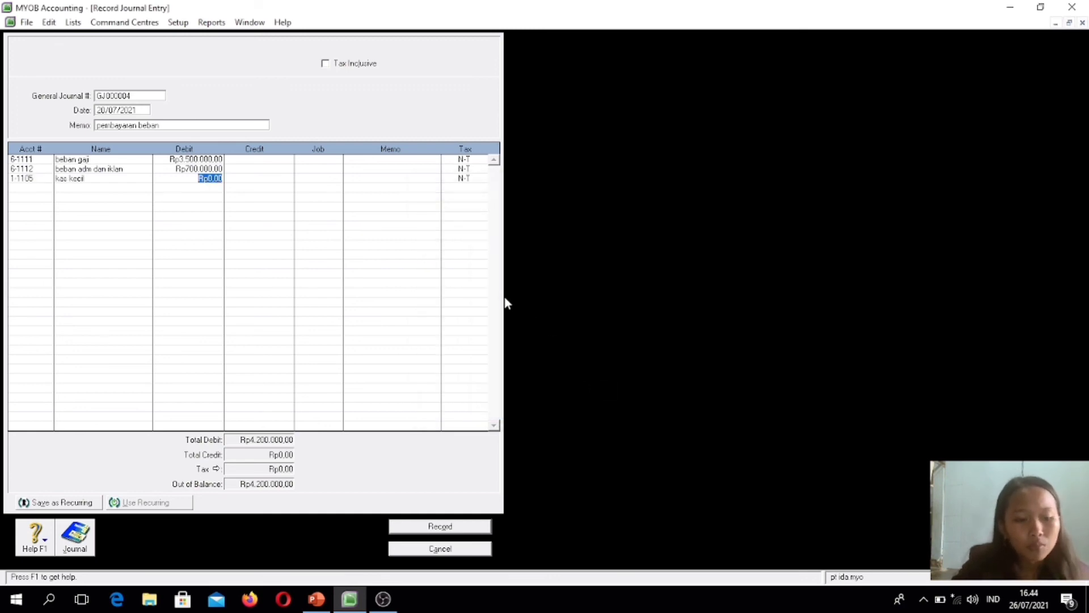
key(Tab)
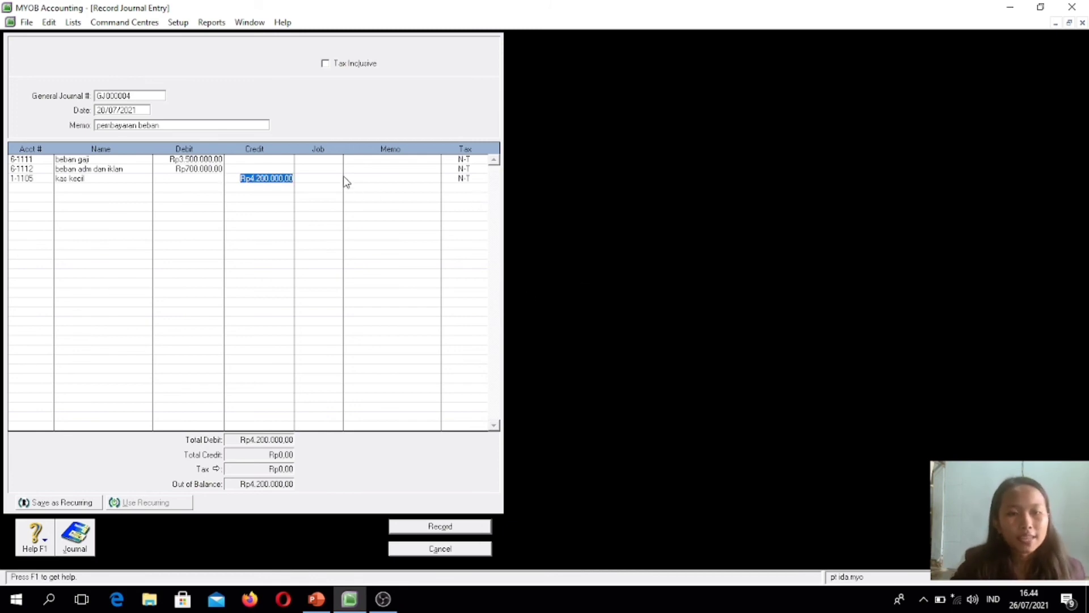
click(315, 168)
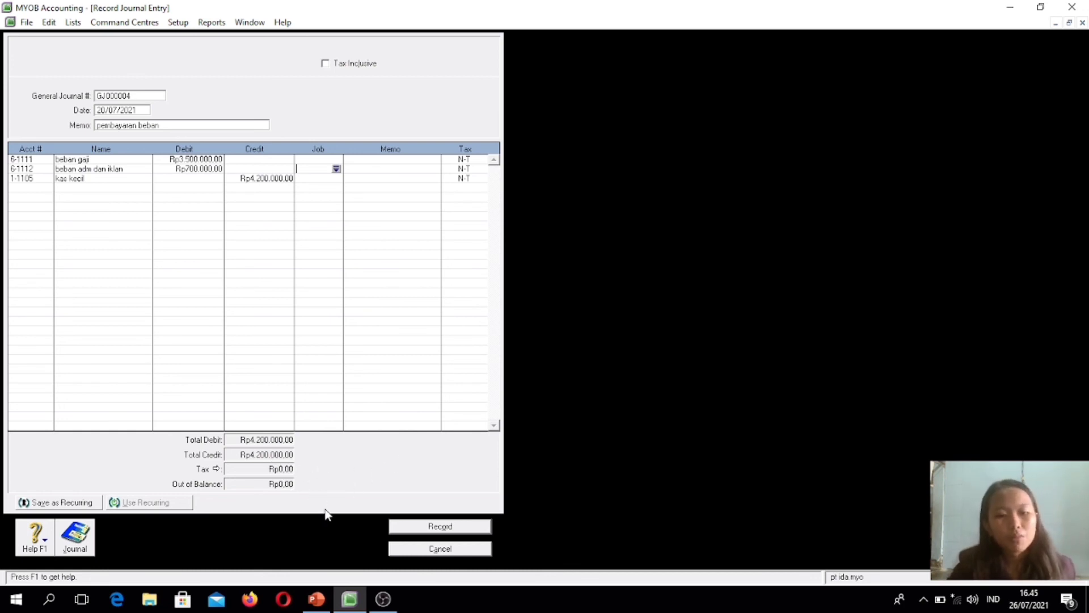
click(405, 530)
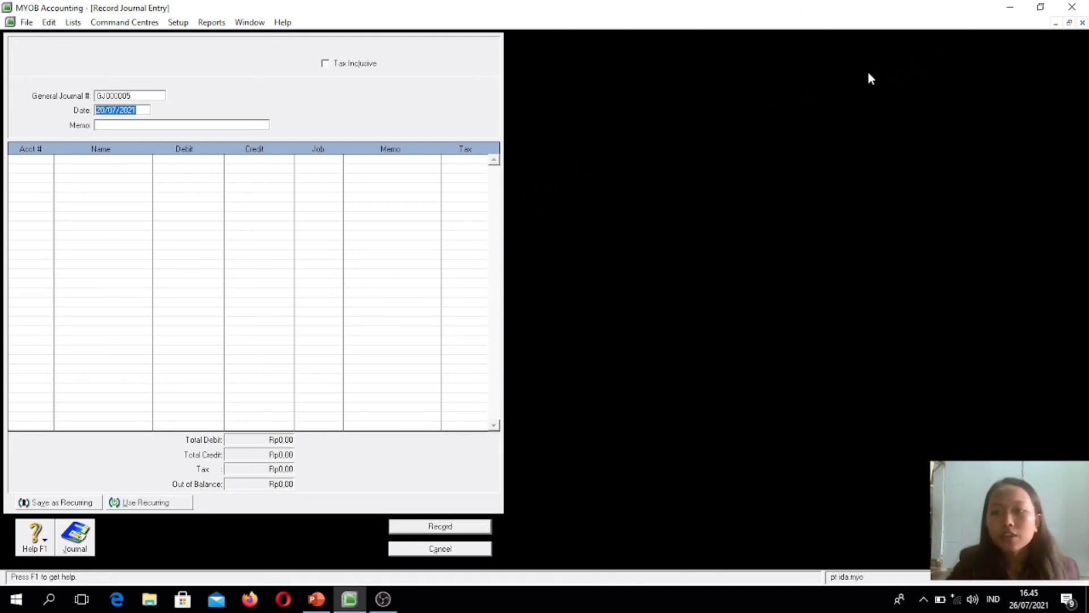
click(397, 549)
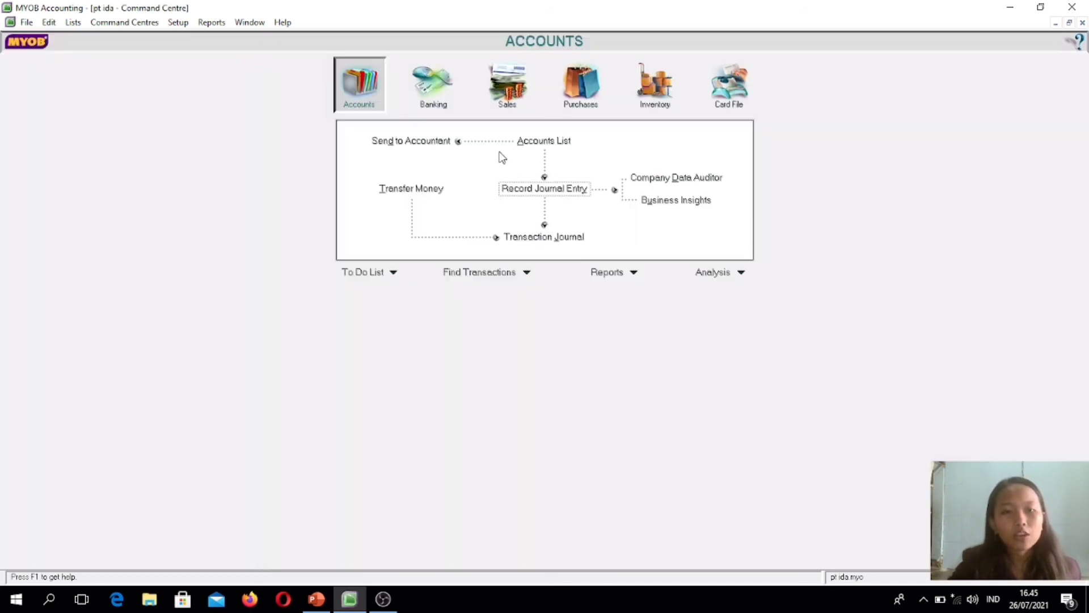
Review the general entries in the Transaction Journal, setting its start date to 15/07/2021, and close it.
click(516, 238)
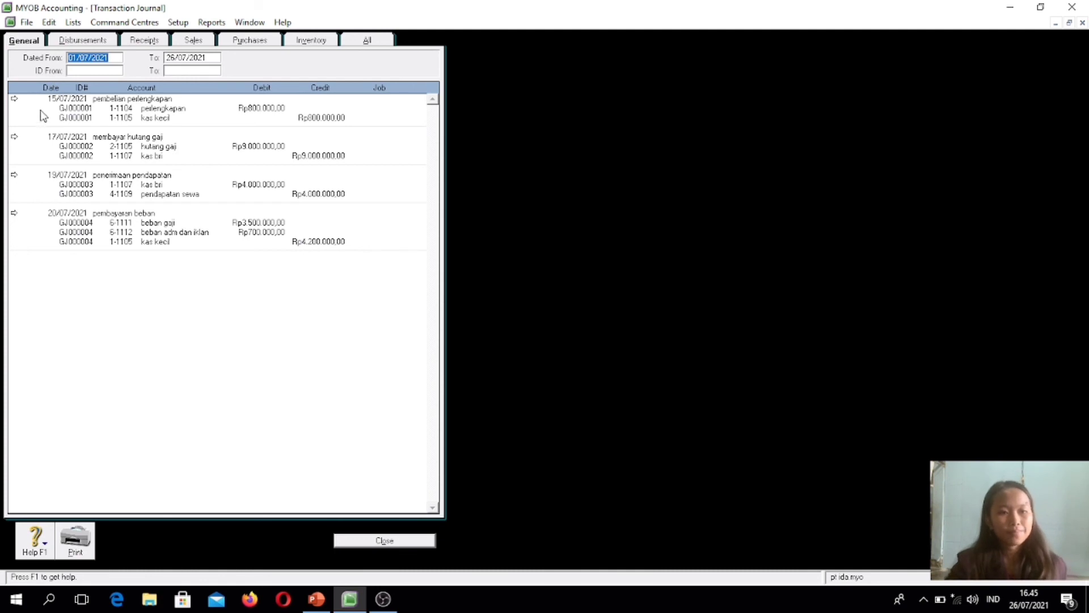
click(77, 58)
key(BackSpace)
key(BackSpace)
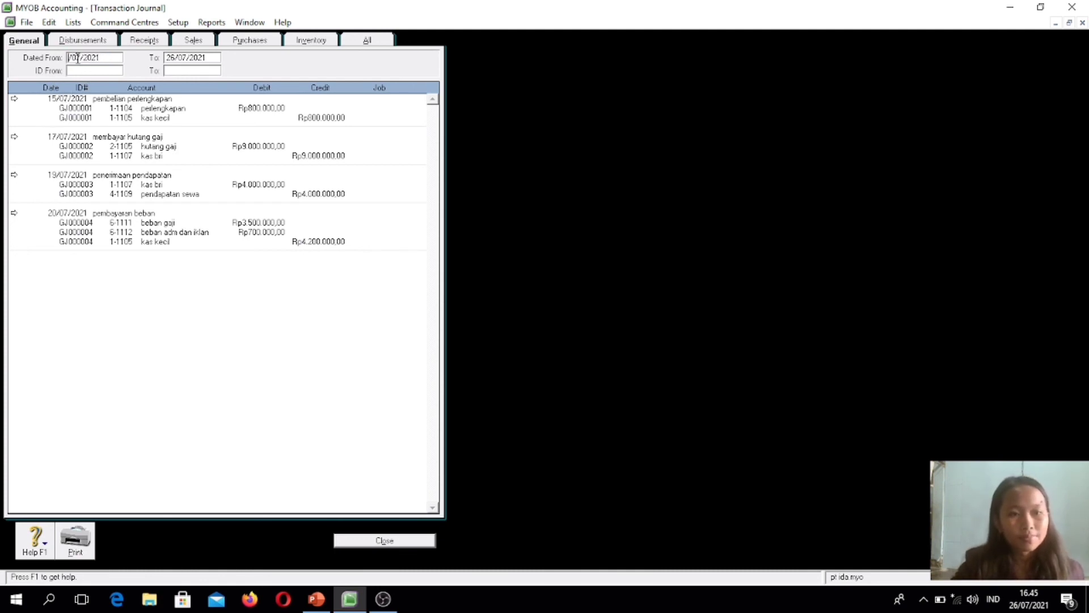
text(15)
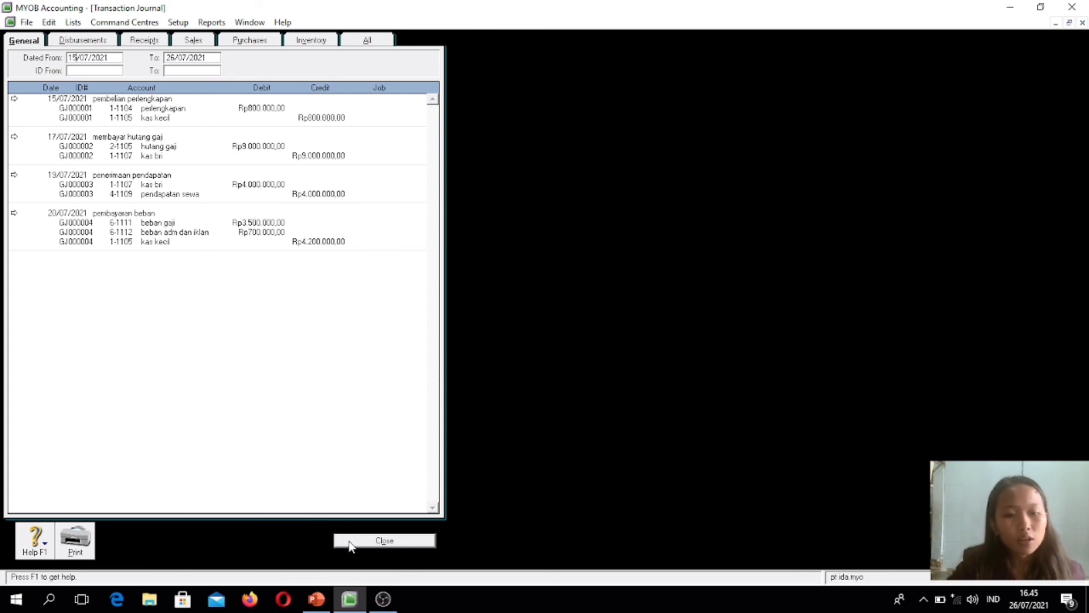
click(383, 540)
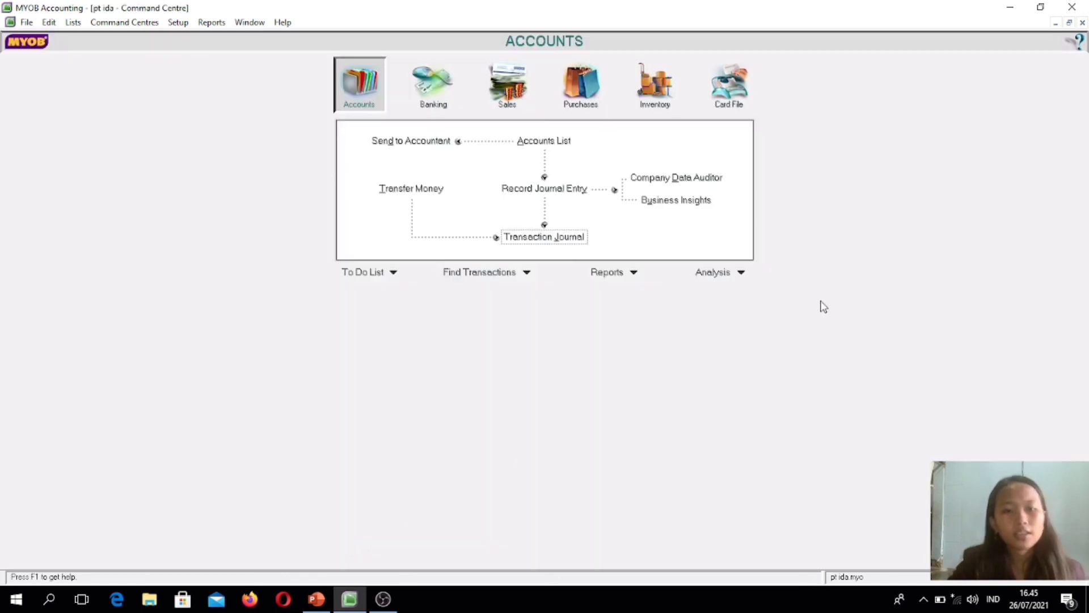
Quit MYOB without a session report, backing up the company file only, without error checking, as MYOB0726 in the Backup folder.
click(1079, 11)
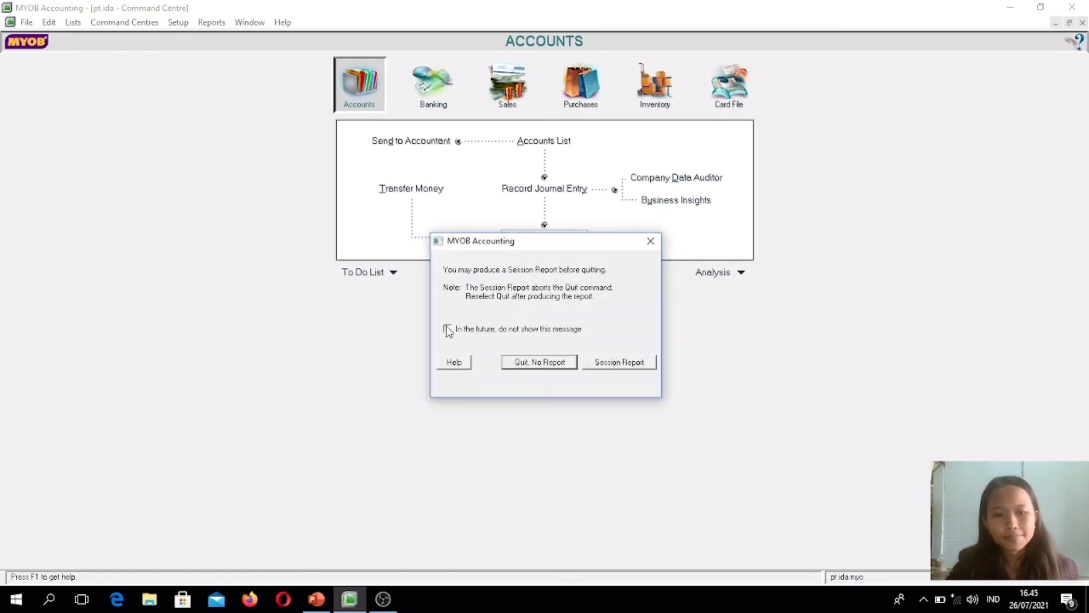
click(517, 361)
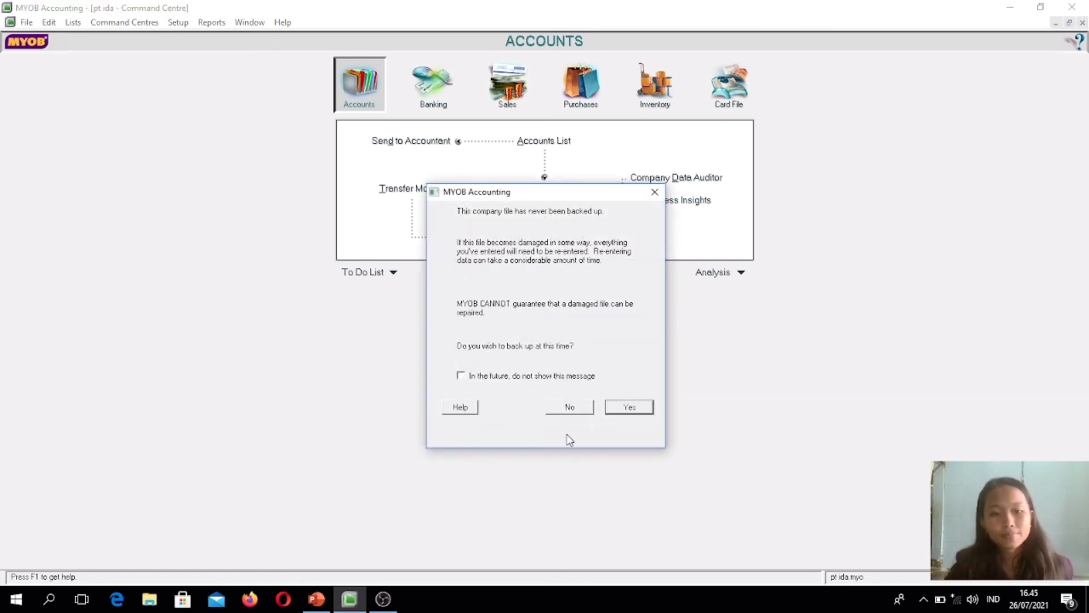
click(626, 407)
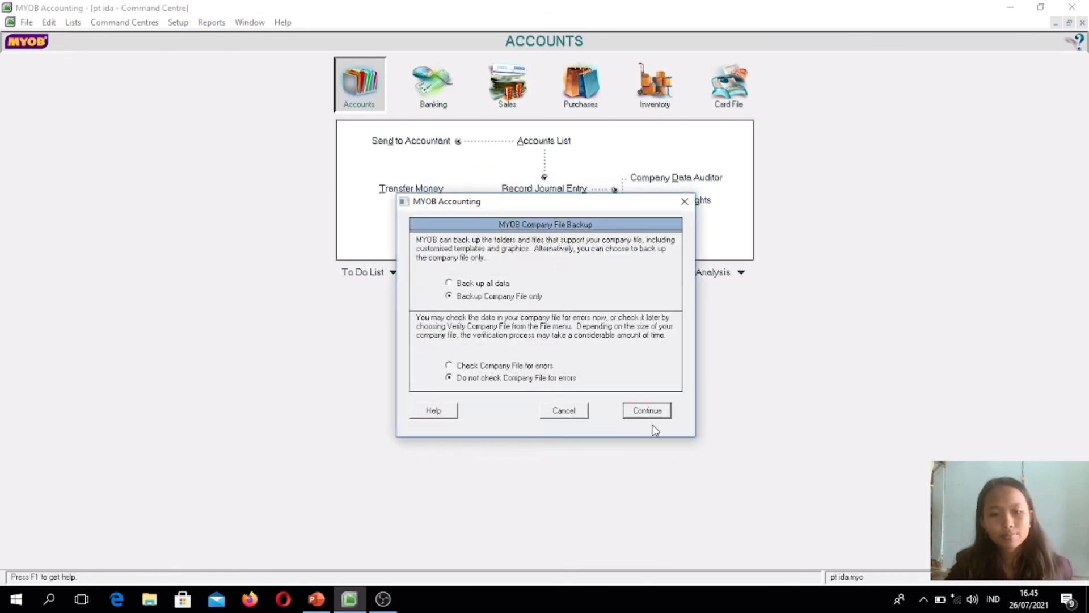
click(649, 408)
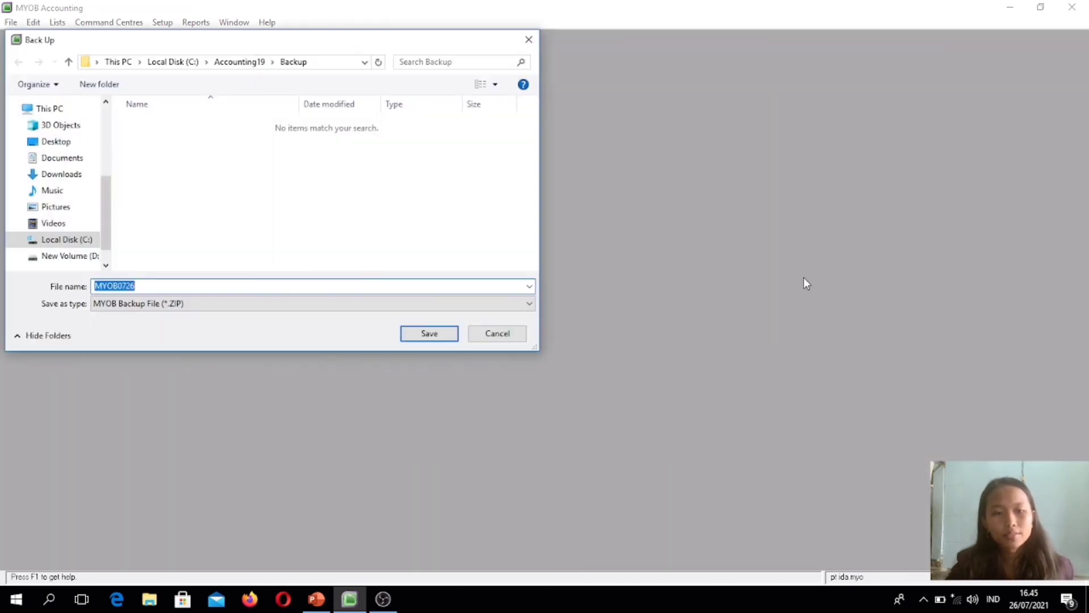
click(415, 334)
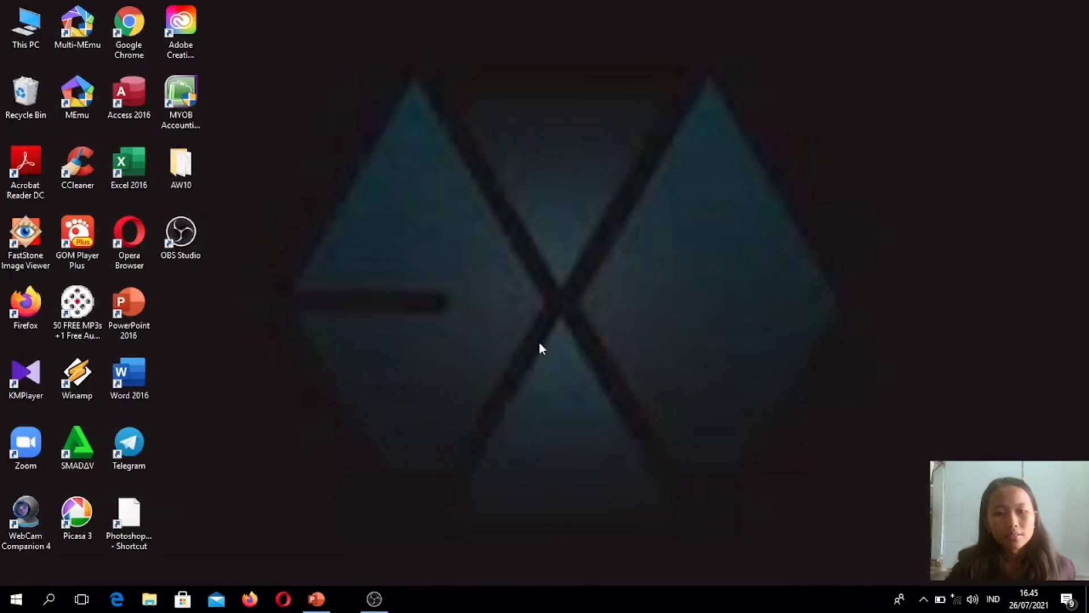